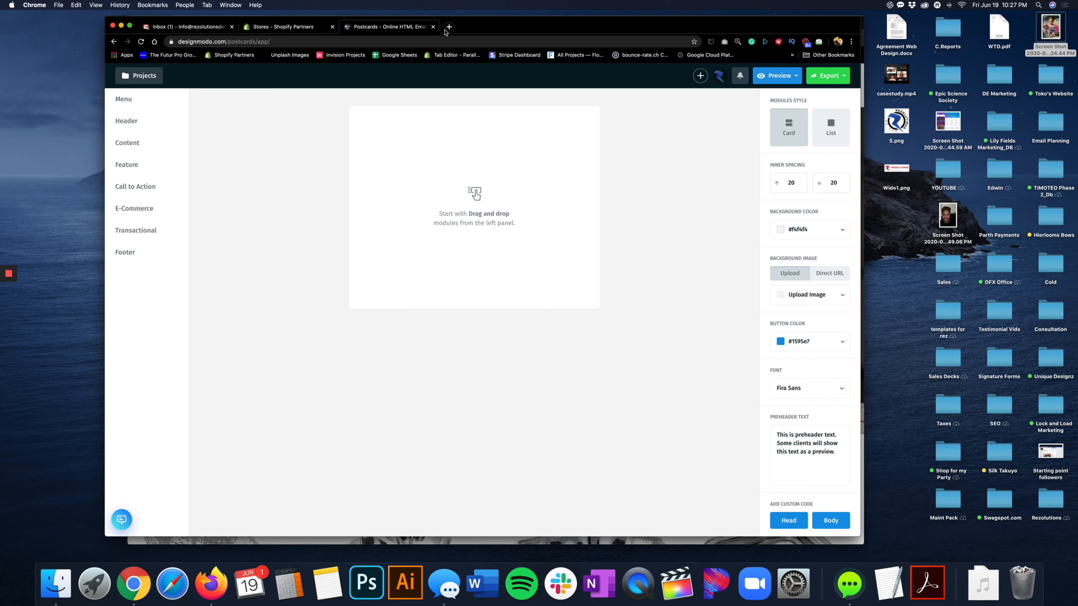
Review the lilyfieldshome.com storefront in Firefox and the logo and product images in the desktop's Email Planning folder.
left_click(211, 583)
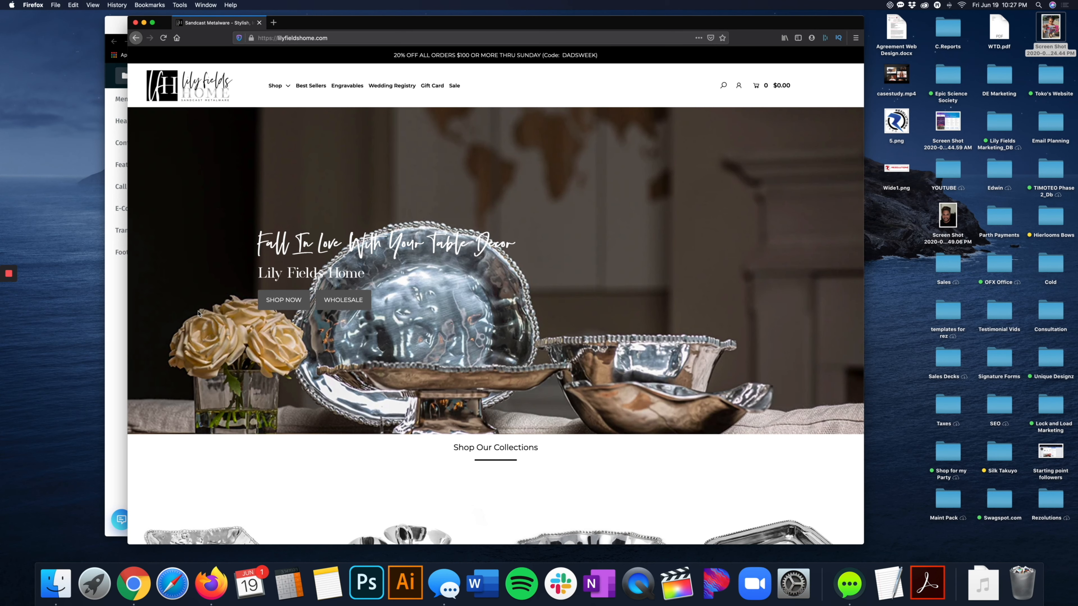
left_click(115, 356)
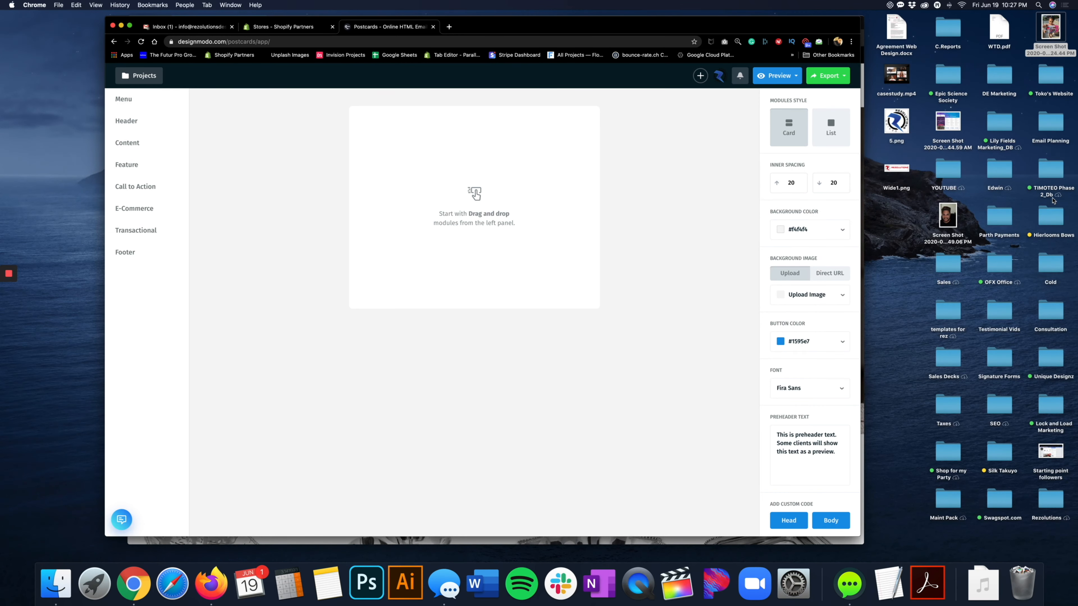
double_click(1050, 123)
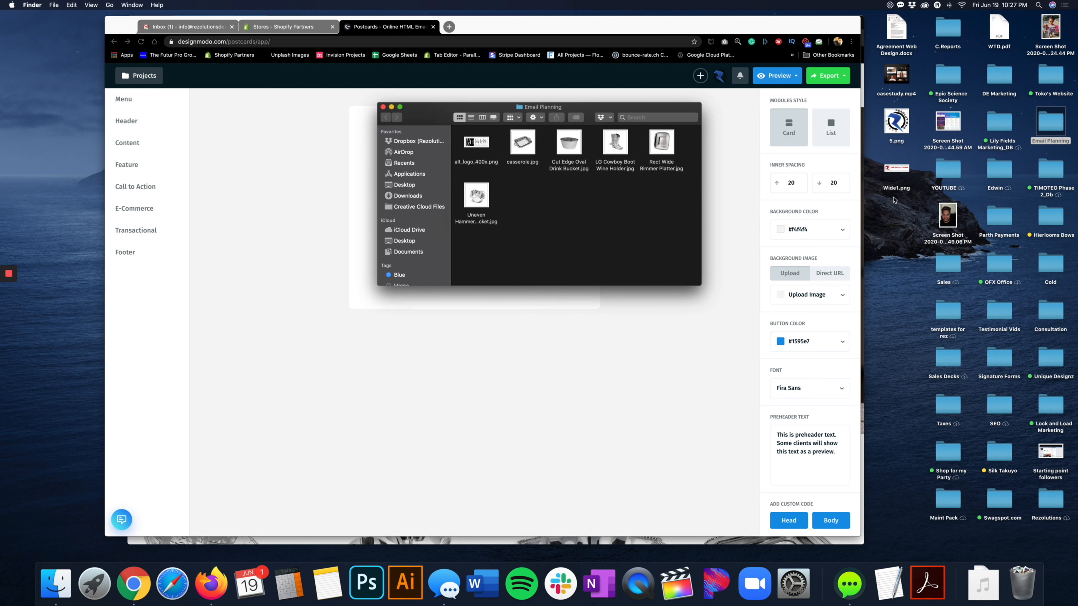
left_click_drag(488, 107, 320, 96)
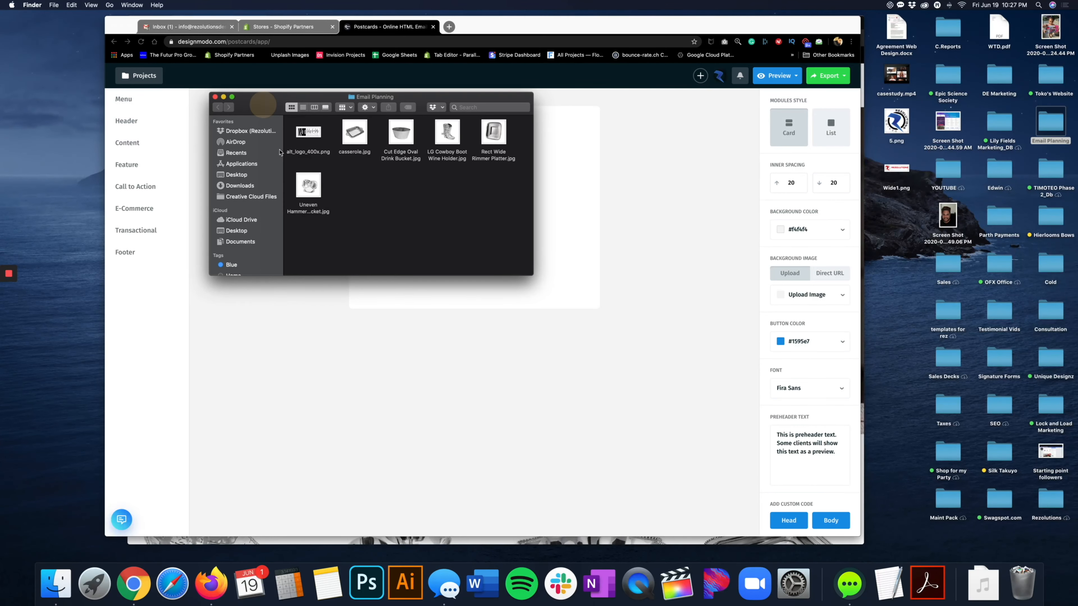
left_click_drag(531, 277, 630, 430)
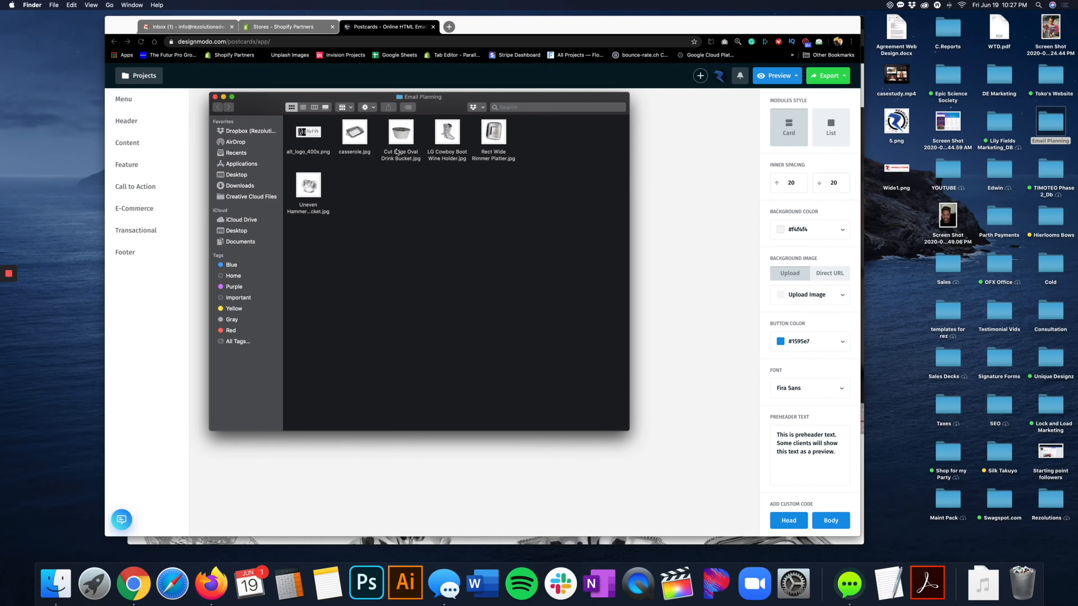
left_click(215, 97)
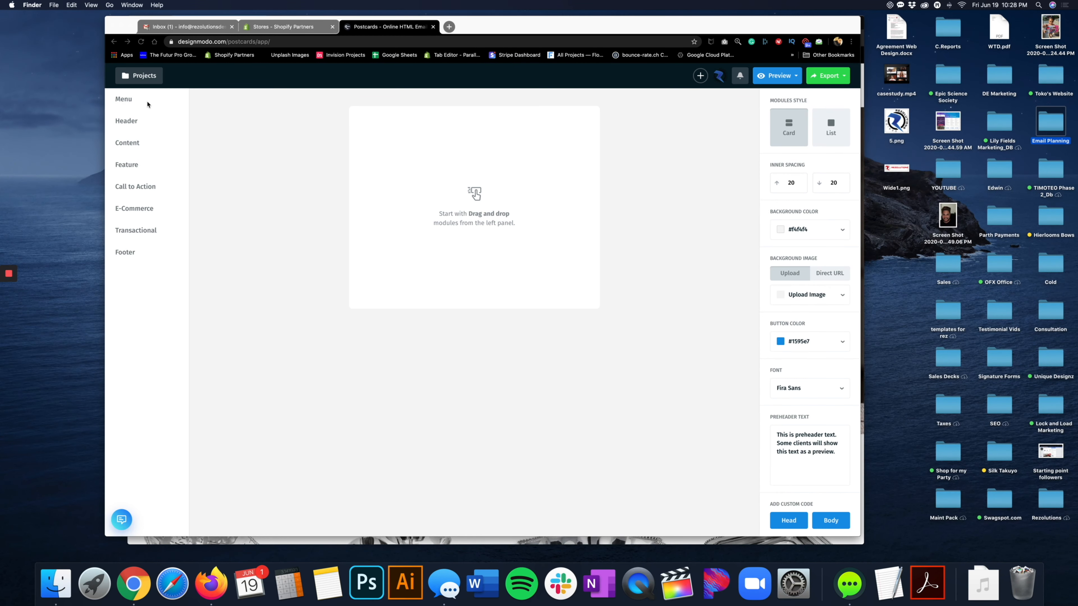
Create a new Postcards project named "Lily Fields Email Blast".
left_click(140, 76)
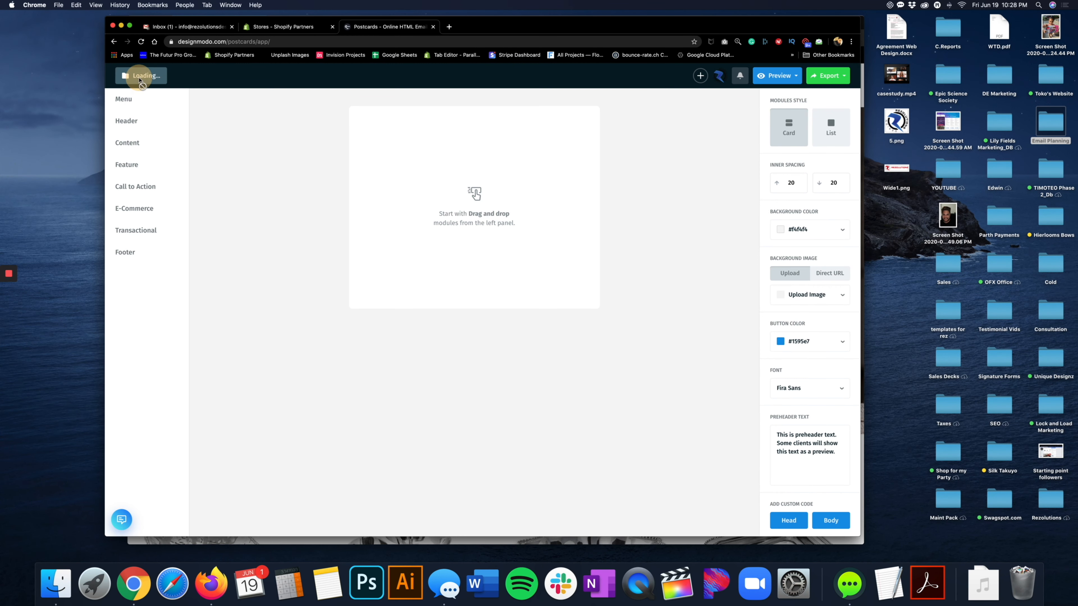
left_click(140, 112)
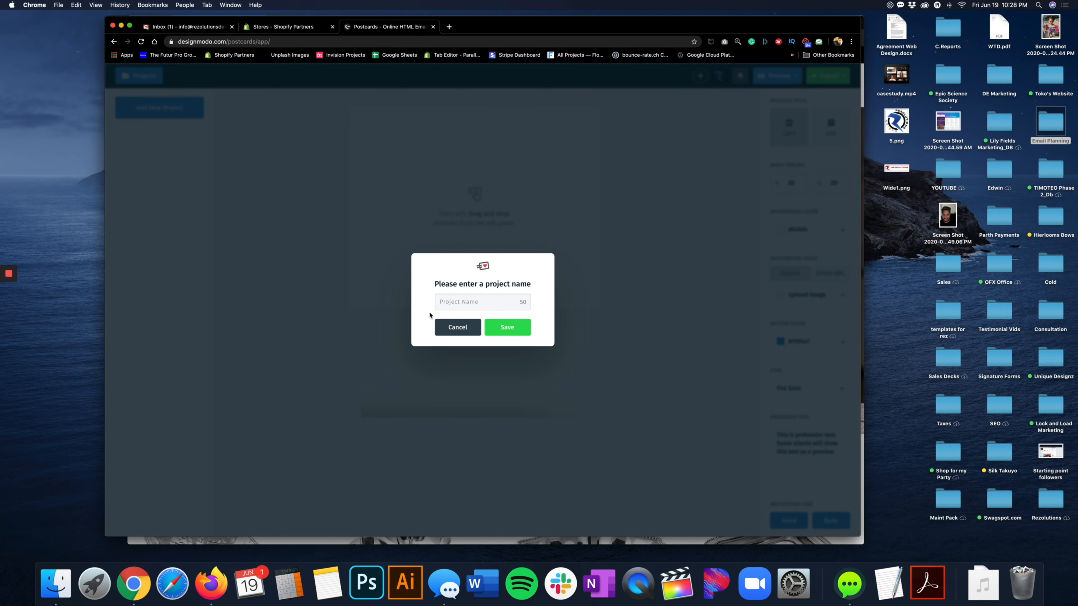
type("Lily Fields Email Blast")
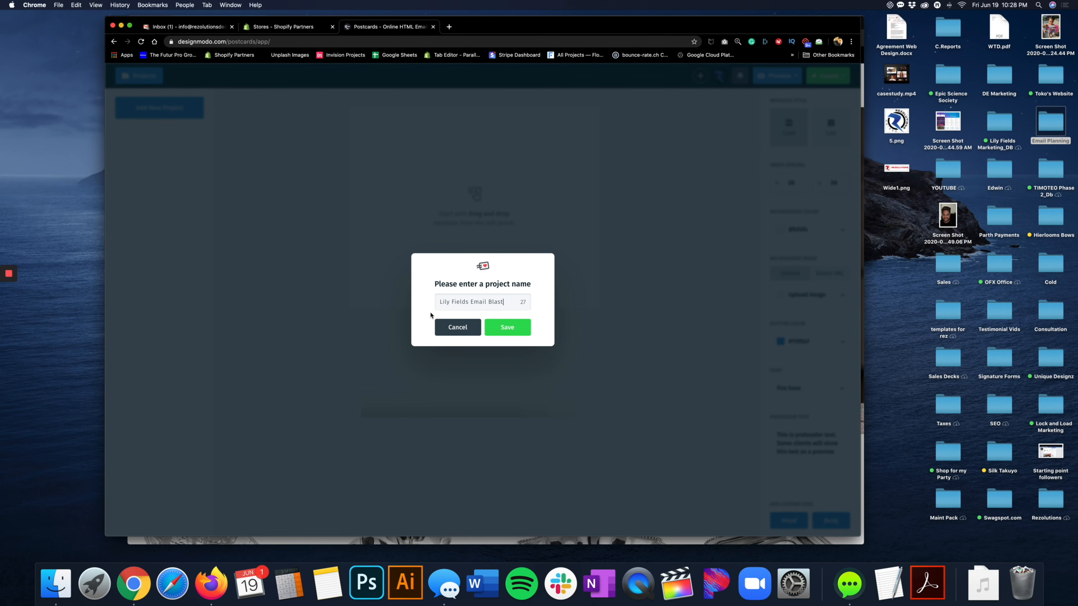
left_click(507, 327)
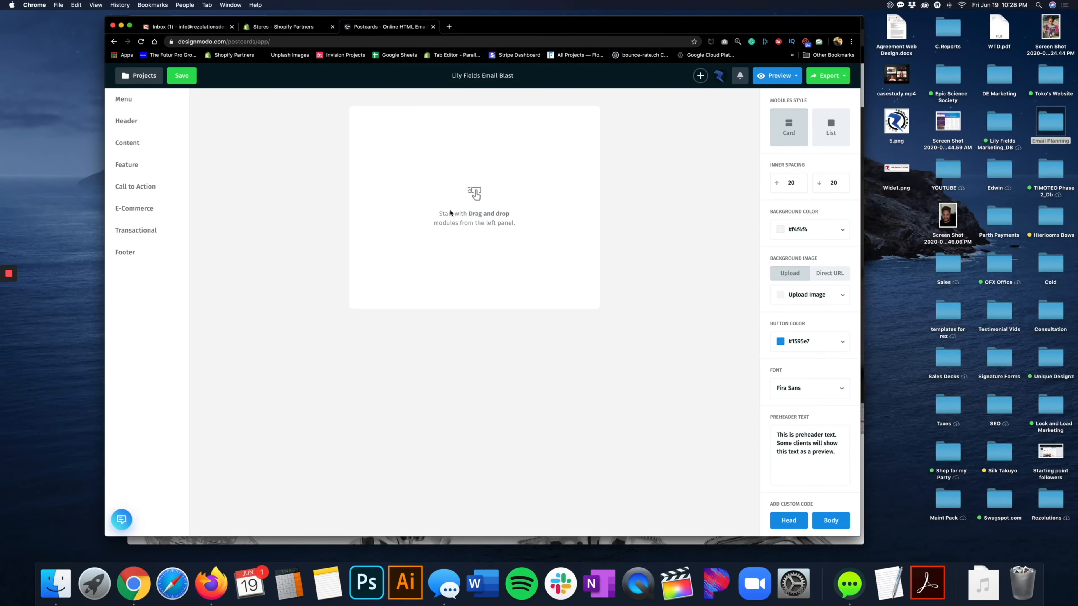
left_click(136, 102)
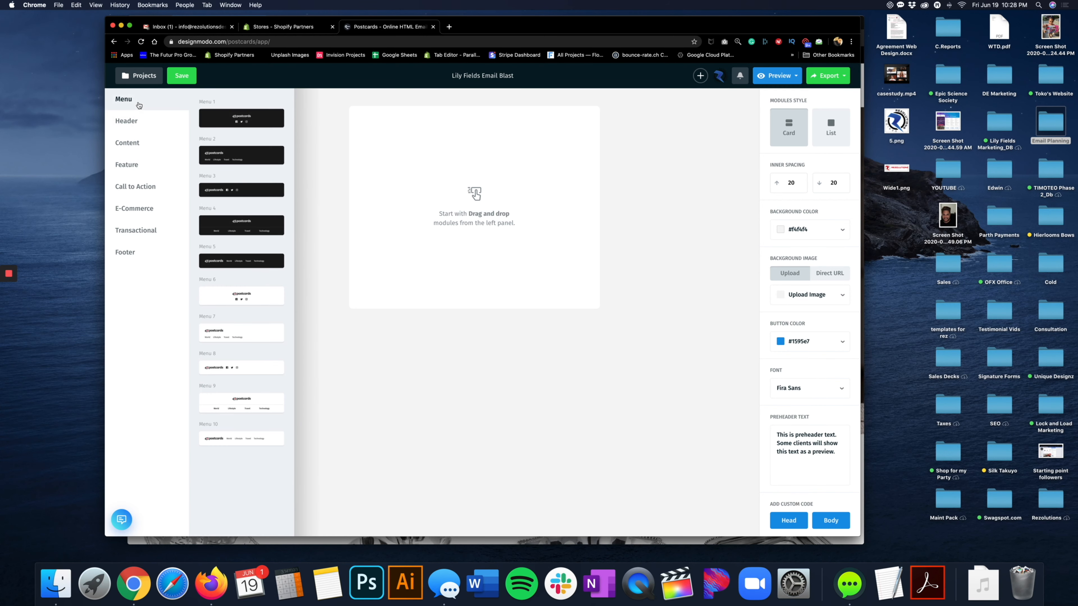
left_click(137, 101)
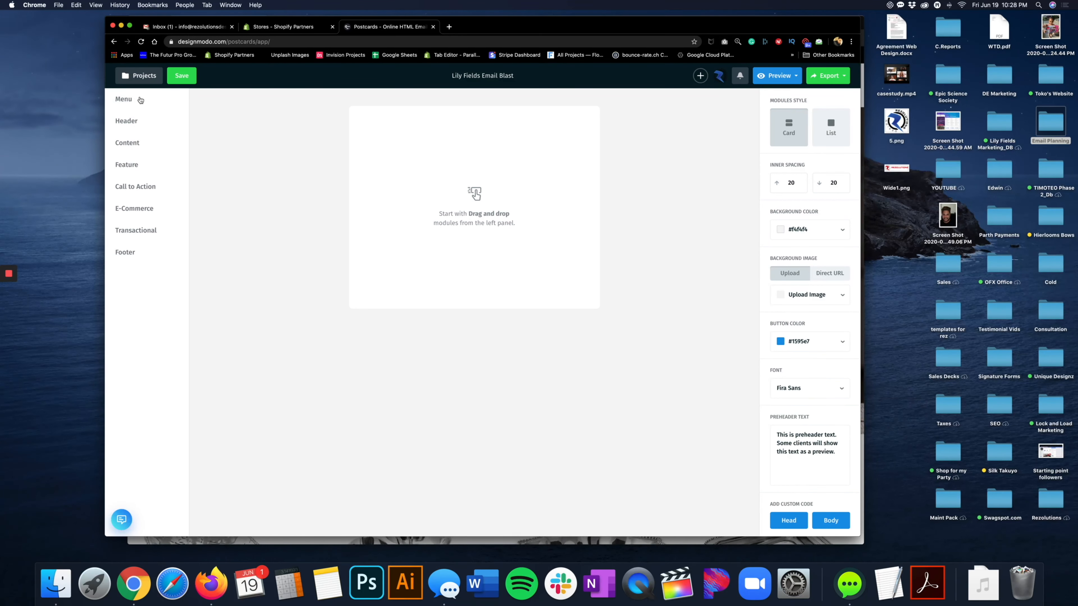
Show the browser window in full screen and enlarge the page by two zoom levels.
left_click(130, 26)
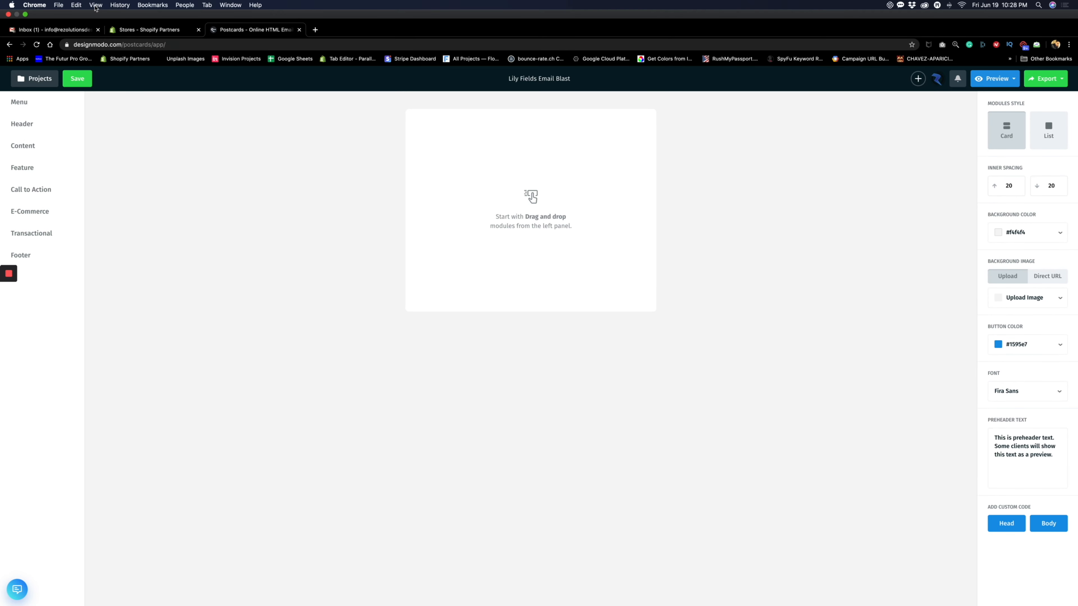
left_click(95, 5)
left_click(105, 74)
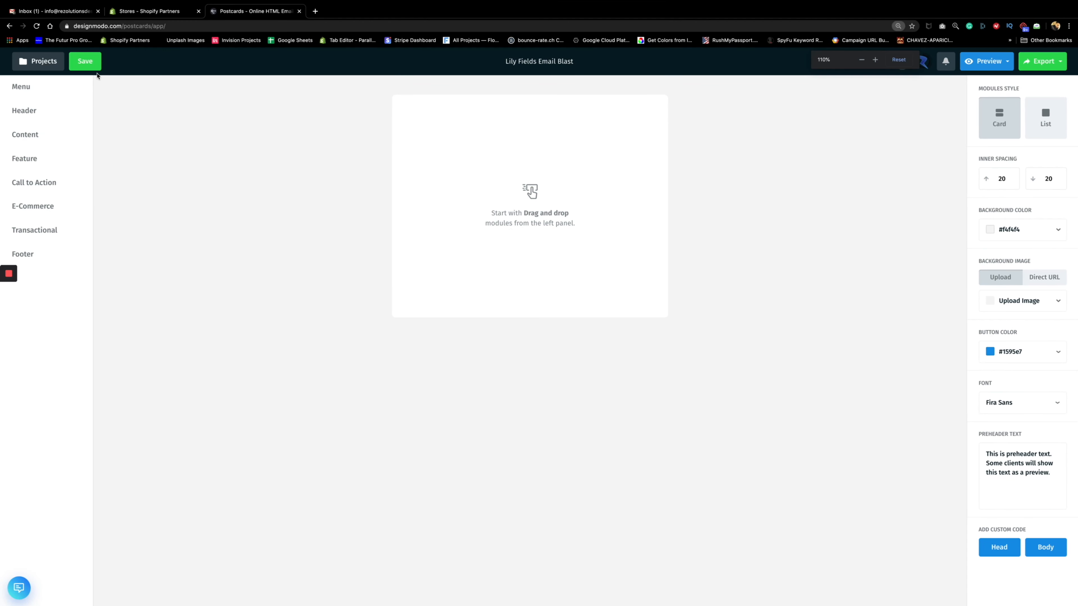
left_click(78, 4)
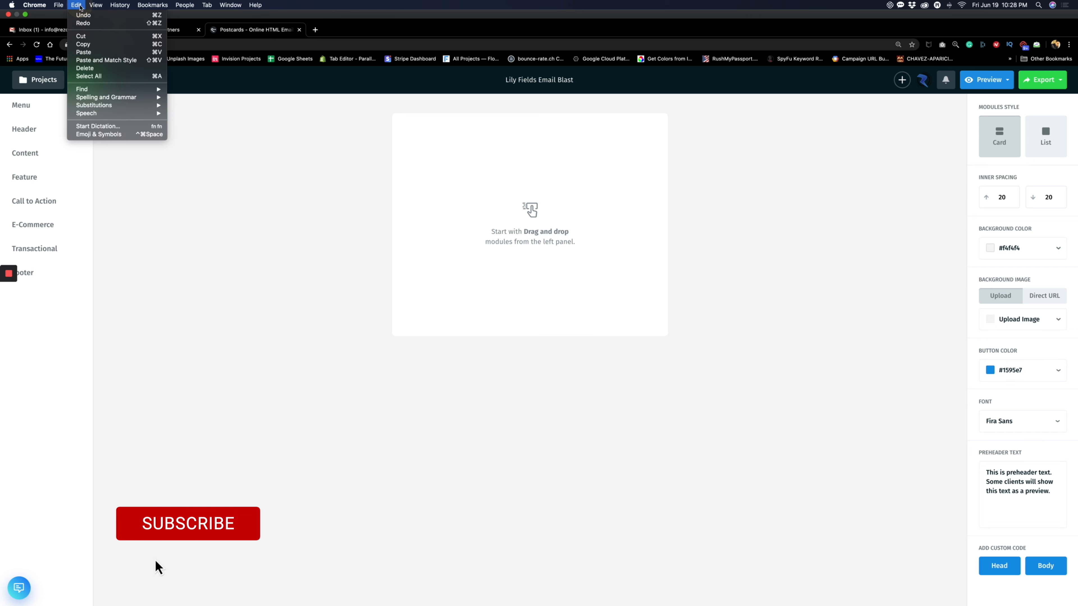
mouse_move(90, 6)
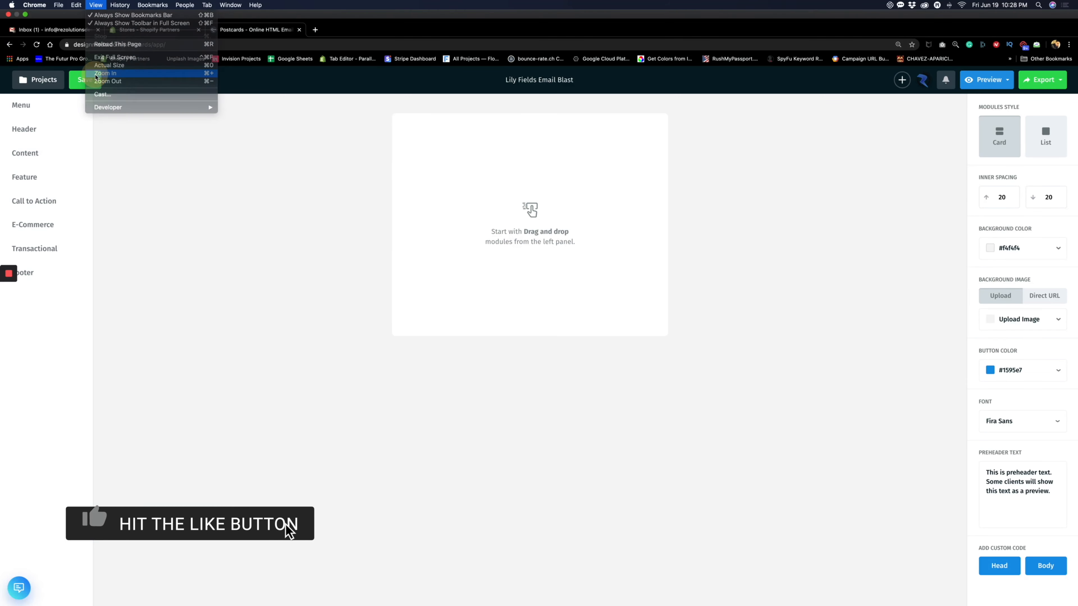
left_click(105, 73)
Examine the available Header module layouts for the email, from Header 1 to Header 8.
mouse_move(27, 120)
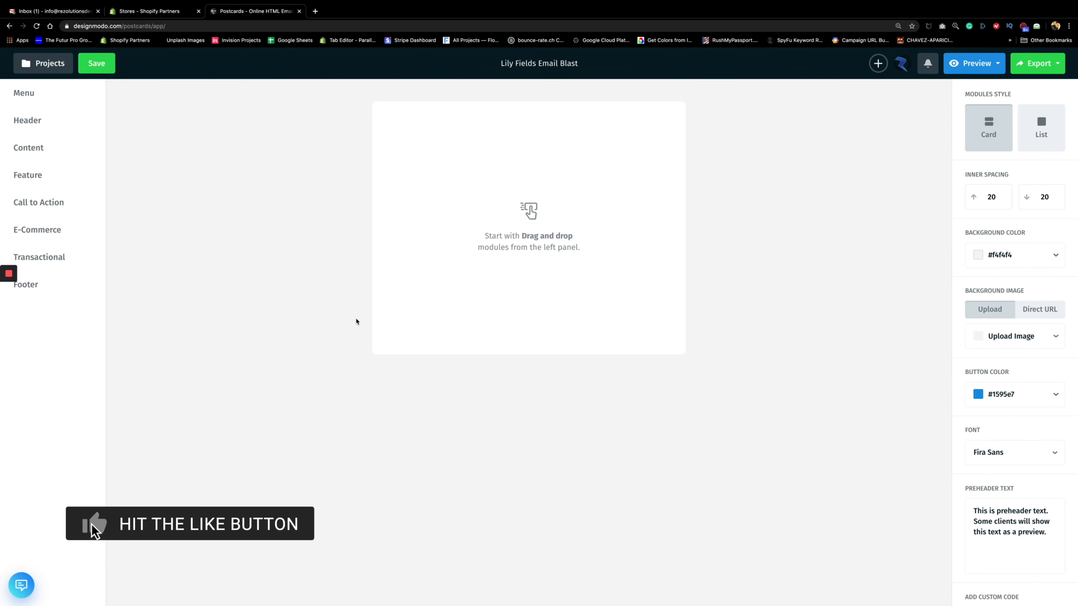
mouse_move(28, 97)
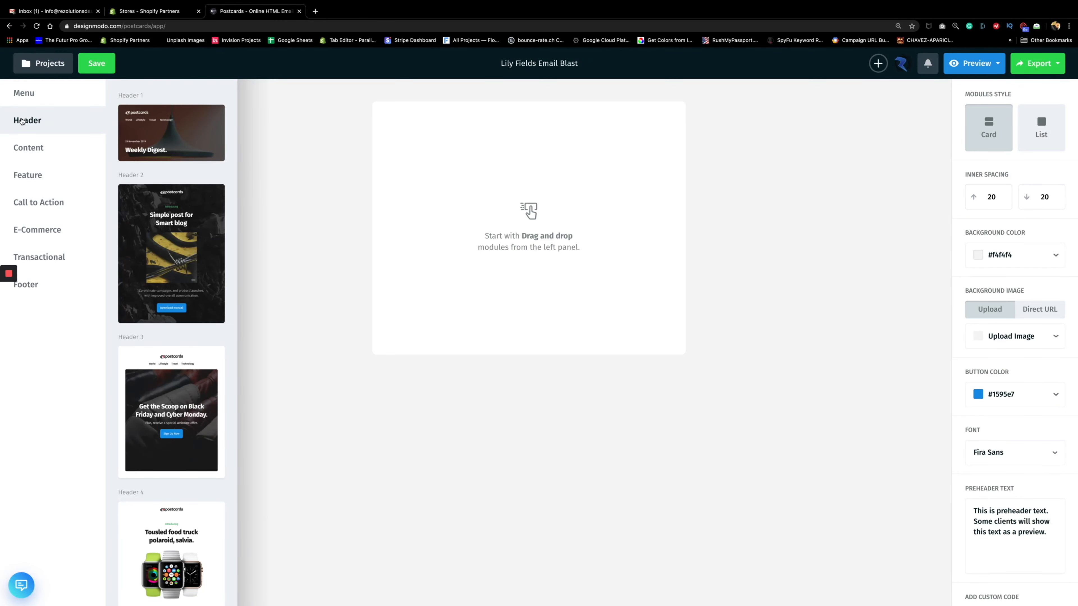
scroll(182, 228, "down", 6)
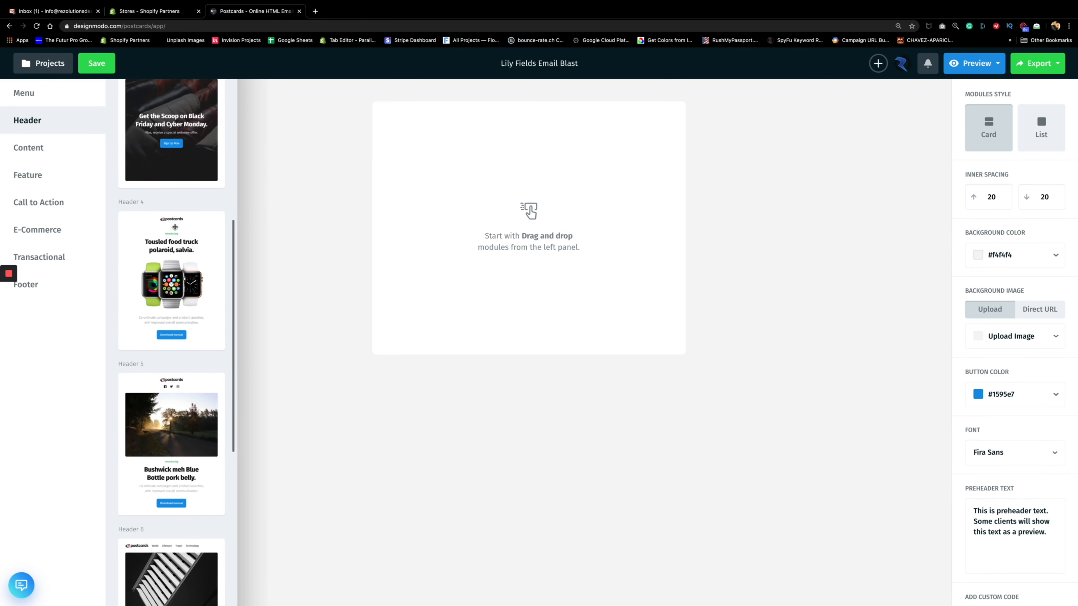
scroll(182, 228, "down", 6)
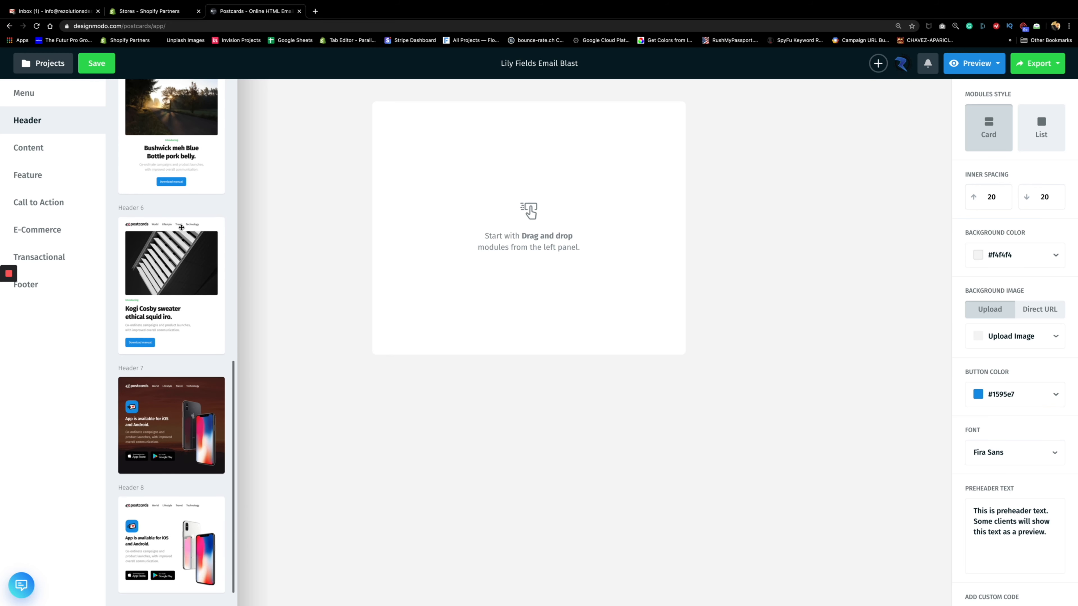
scroll(181, 227, "up", 8)
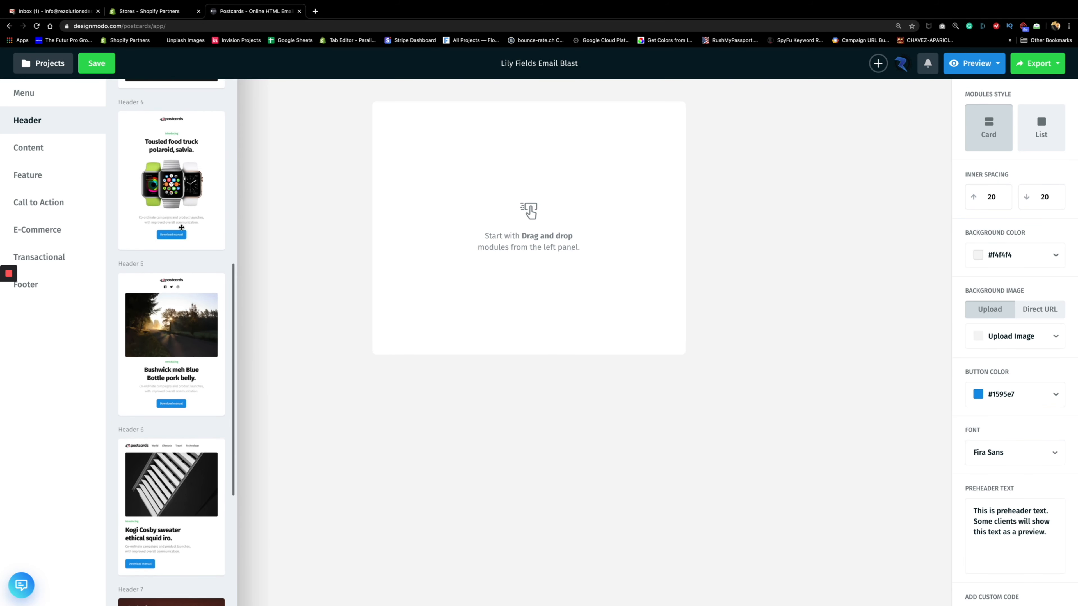
scroll(181, 227, "up", 4)
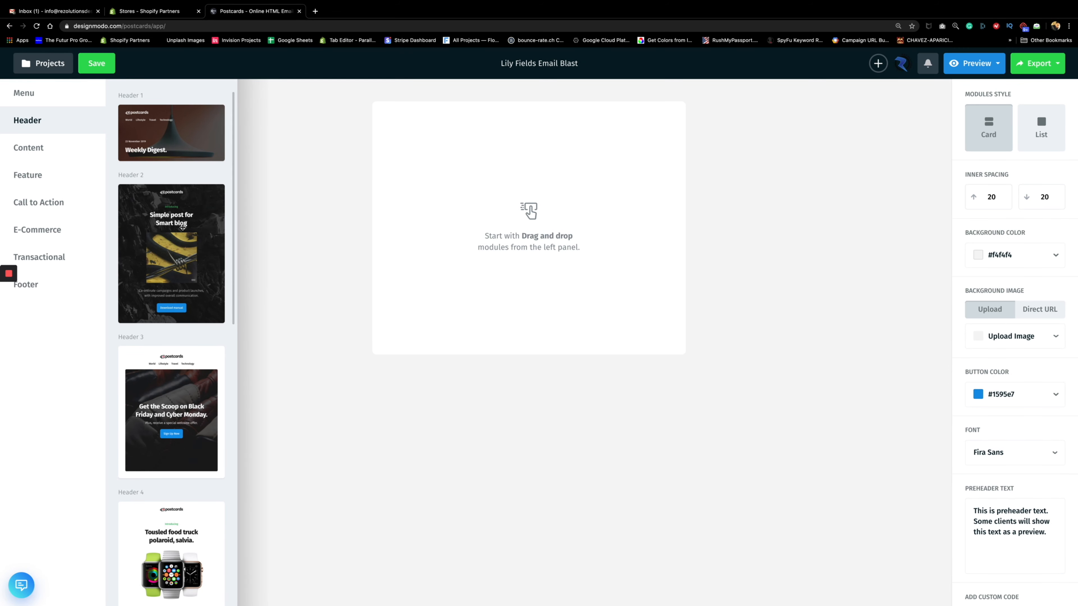
scroll(182, 227, "down", 5)
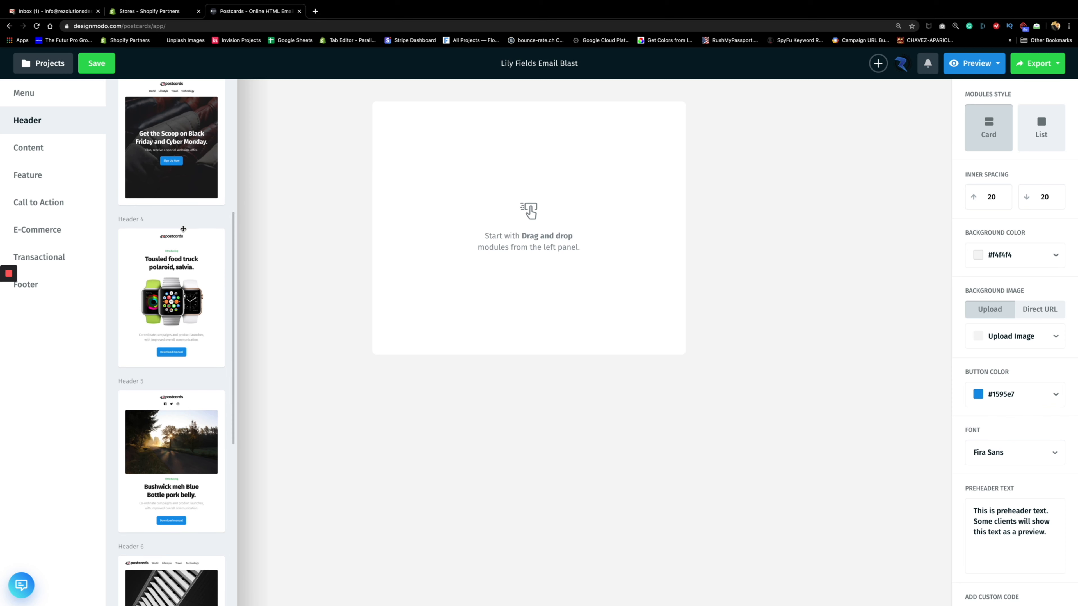
Examine the available Content module layouts, from Content 1 to Content 18.
left_click(65, 148)
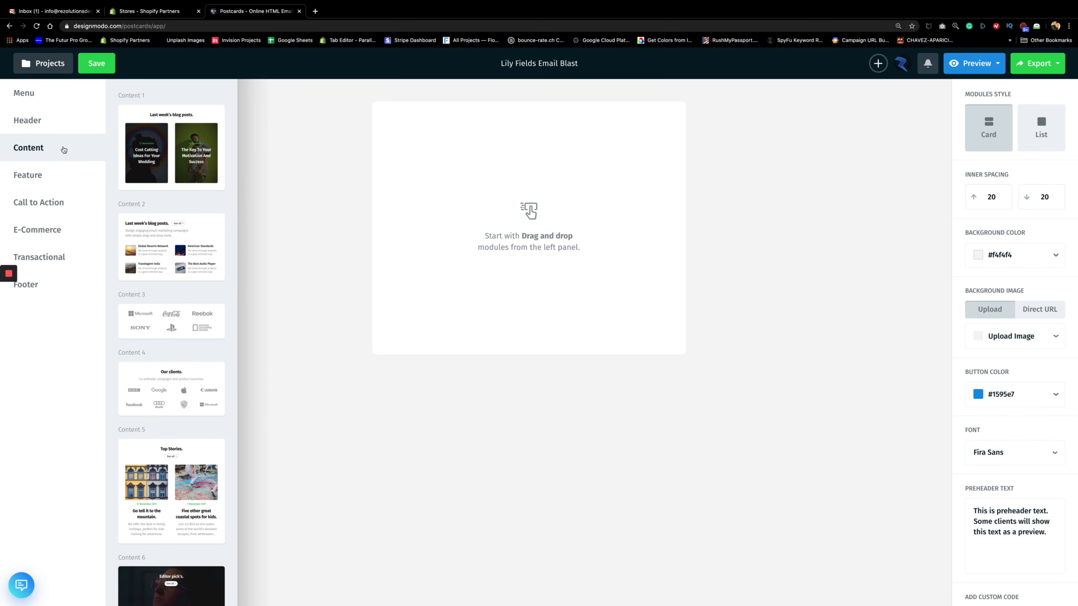
scroll(173, 306, "down", 2)
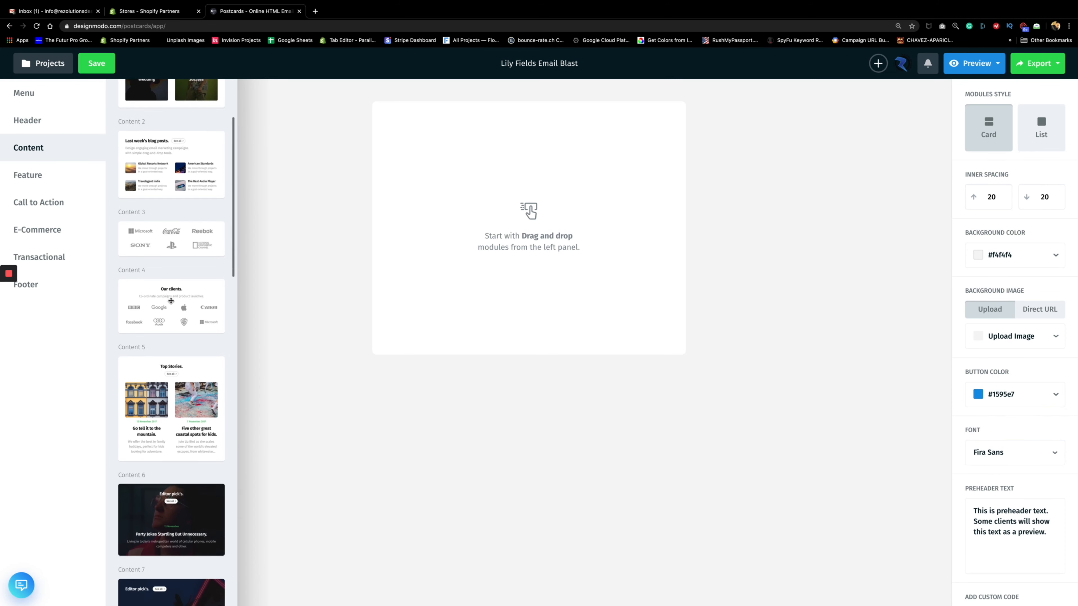
scroll(173, 306, "down", 6)
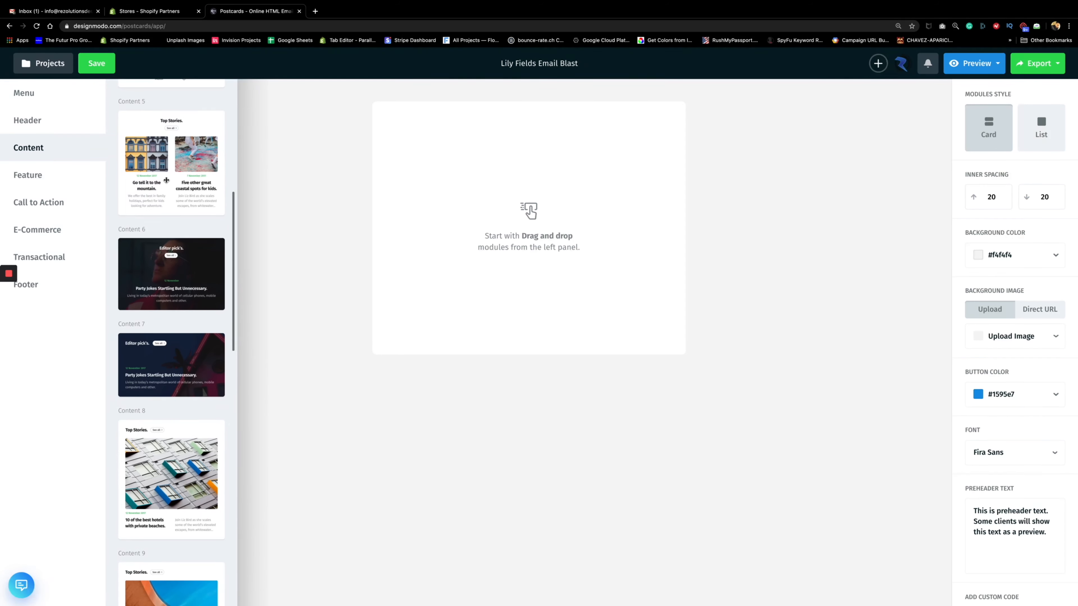
scroll(180, 308, "down", 4)
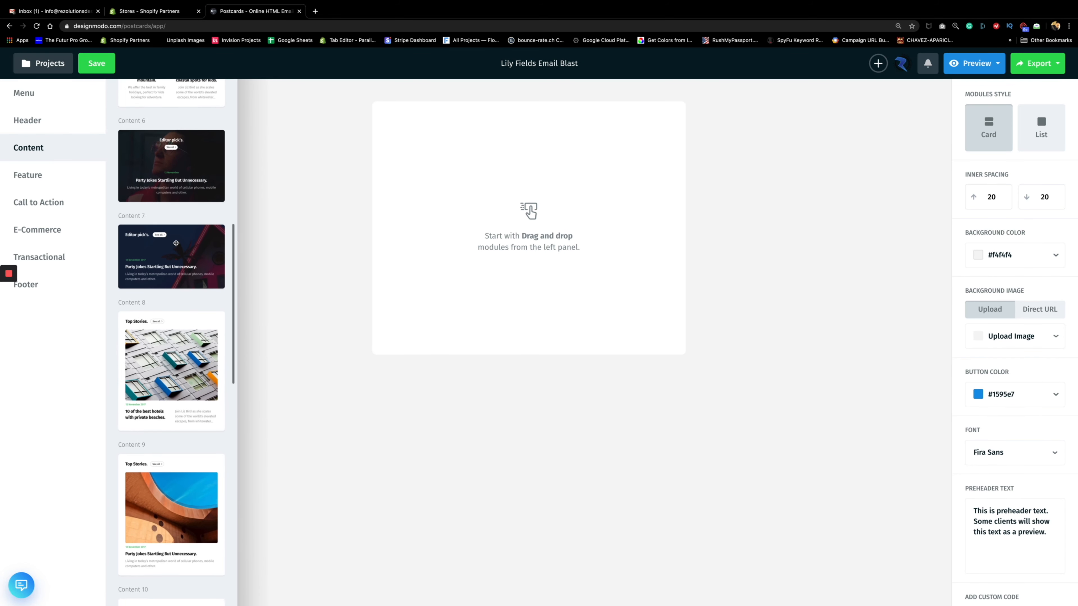
scroll(180, 308, "down", 8)
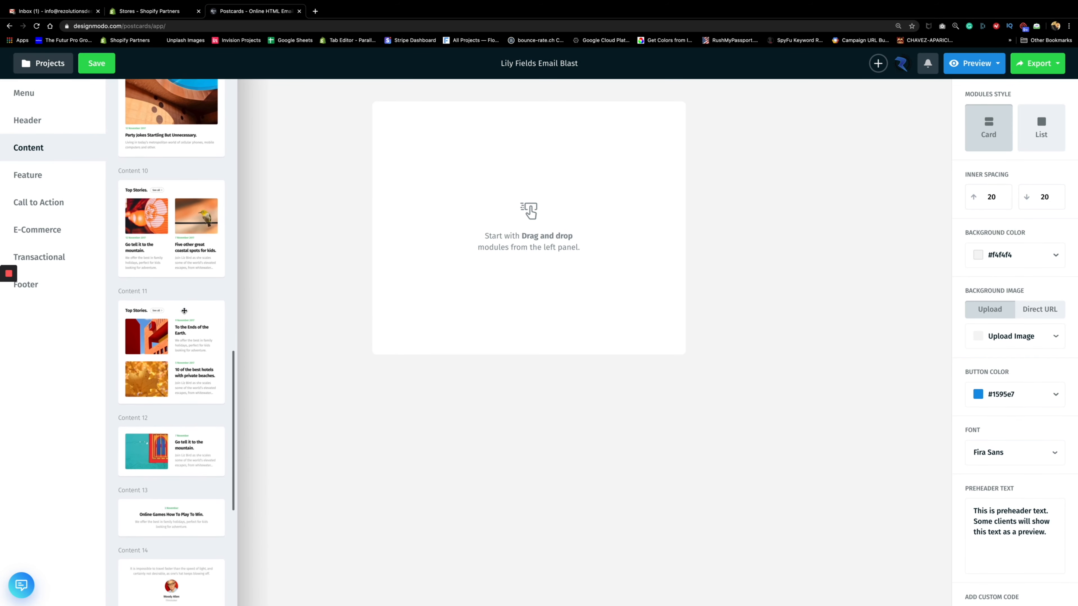
scroll(184, 311, "down", 6)
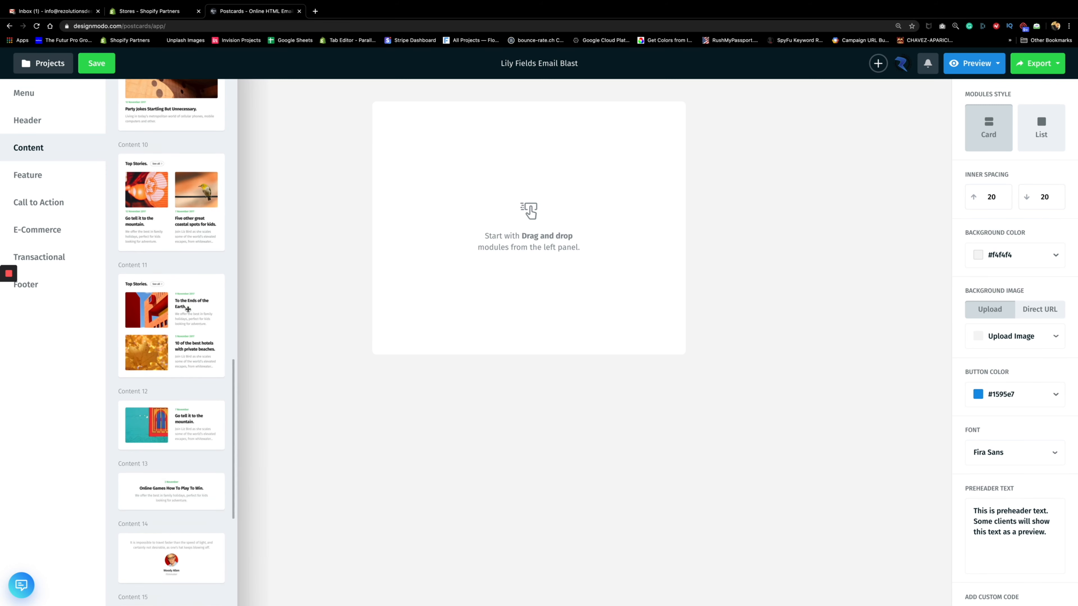
scroll(188, 310, "down", 1)
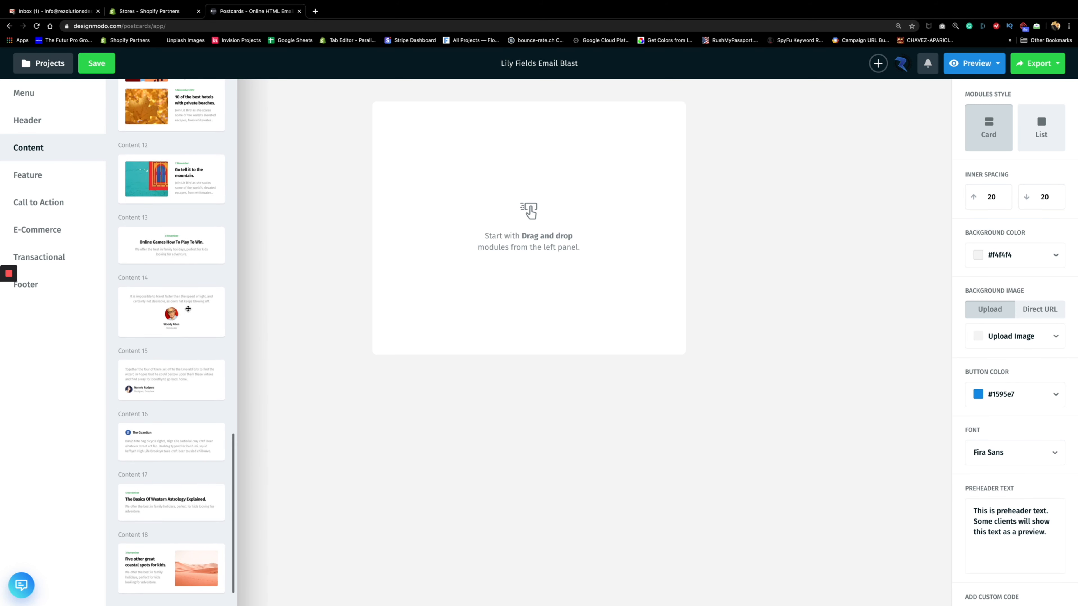
Look through the Feature and Call to Action module layouts and return to the Header modules.
left_click(48, 181)
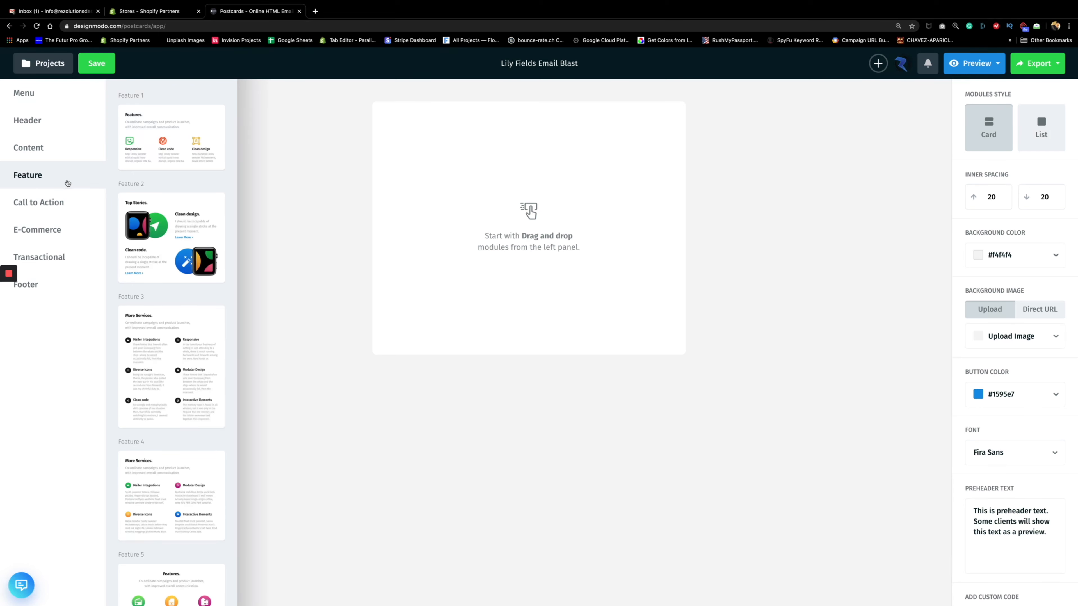
scroll(176, 236, "down", 7)
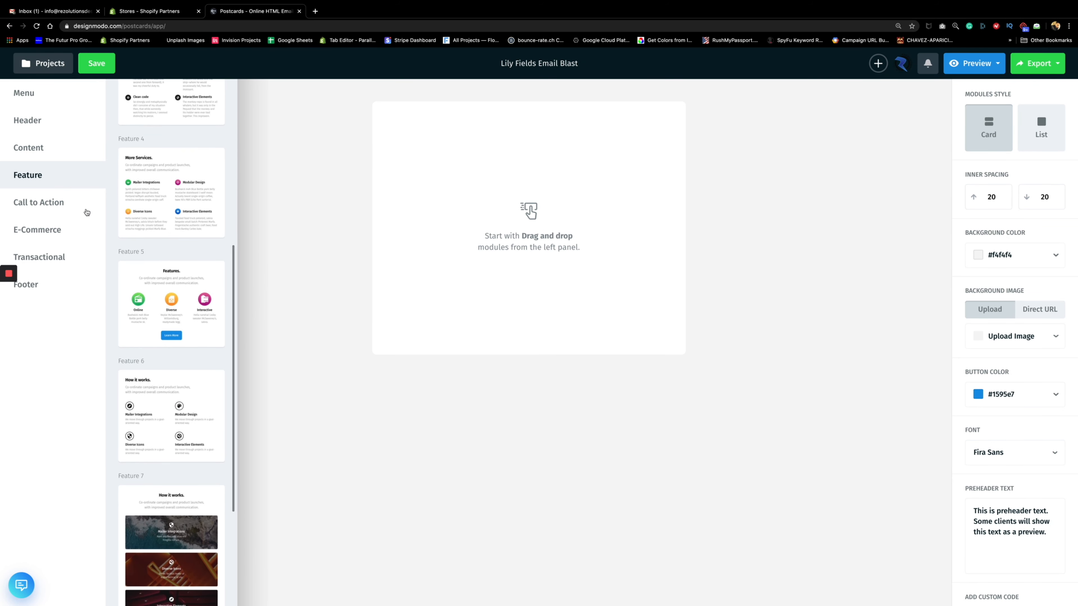
left_click(57, 212)
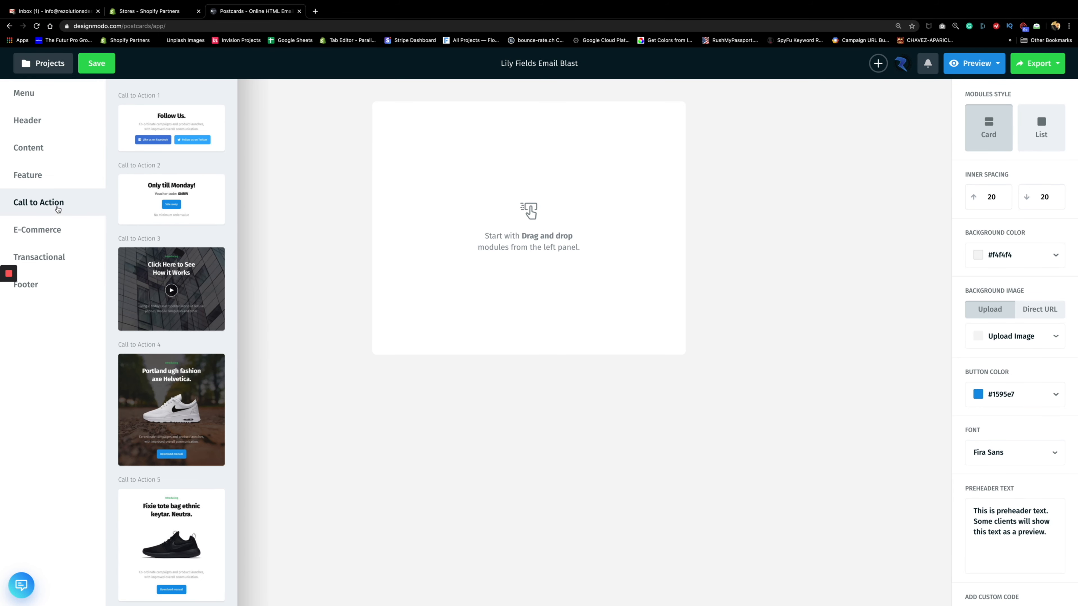
left_click(39, 175)
left_click(32, 149)
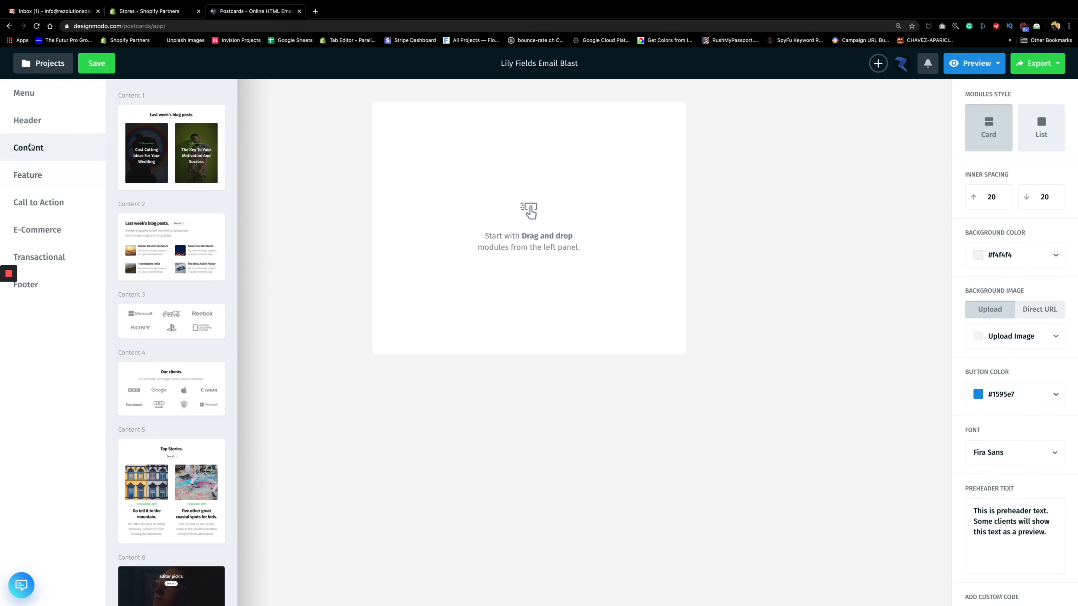
left_click(30, 133)
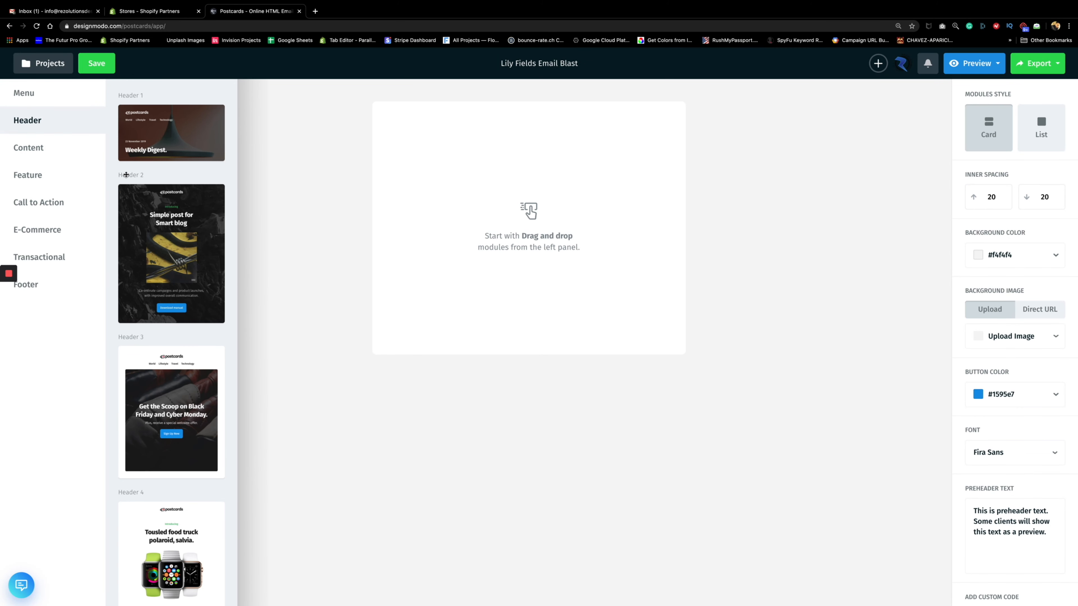
Add the Header 4 module with the watch image to the empty email canvas.
scroll(172, 273, "down", 4)
scroll(172, 273, "down", 1)
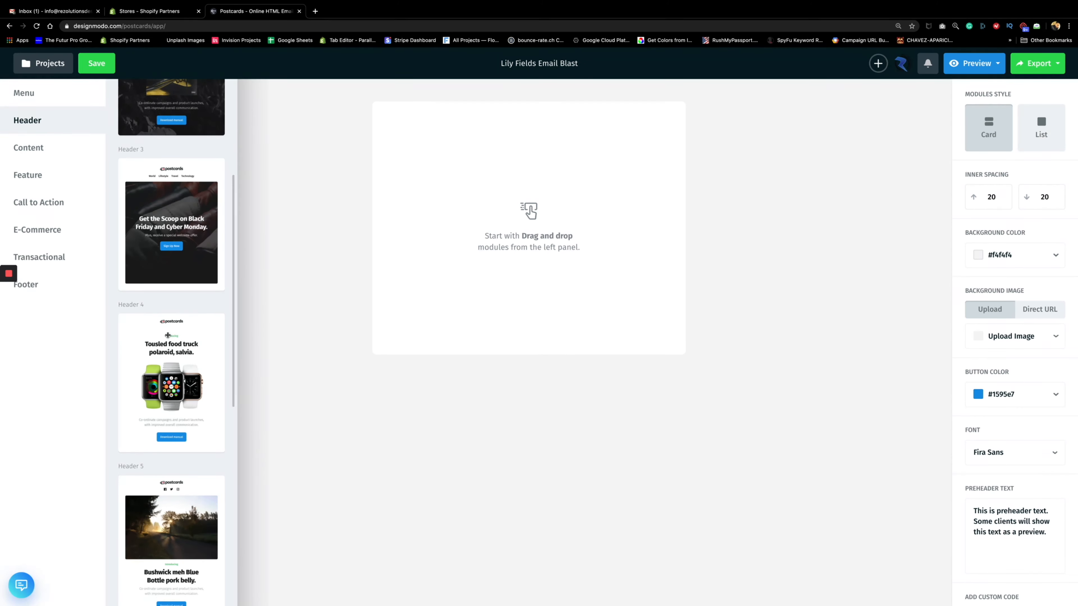
left_click_drag(134, 364, 418, 319)
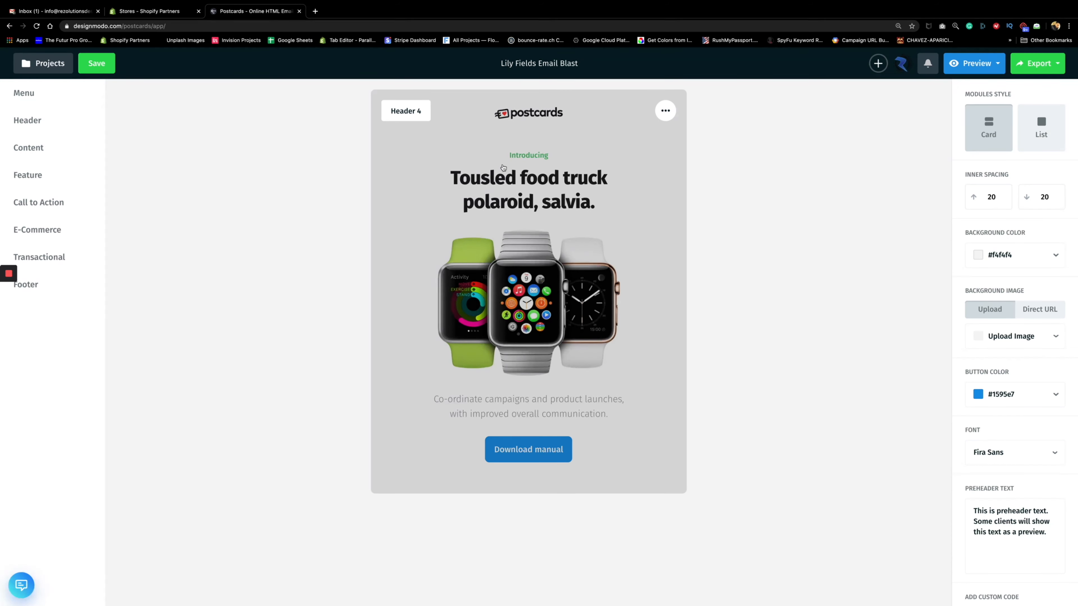
Replace the header's logo with alt_logo_400x.png from the Email Planning folder and set its width to 230 px.
left_click(451, 159)
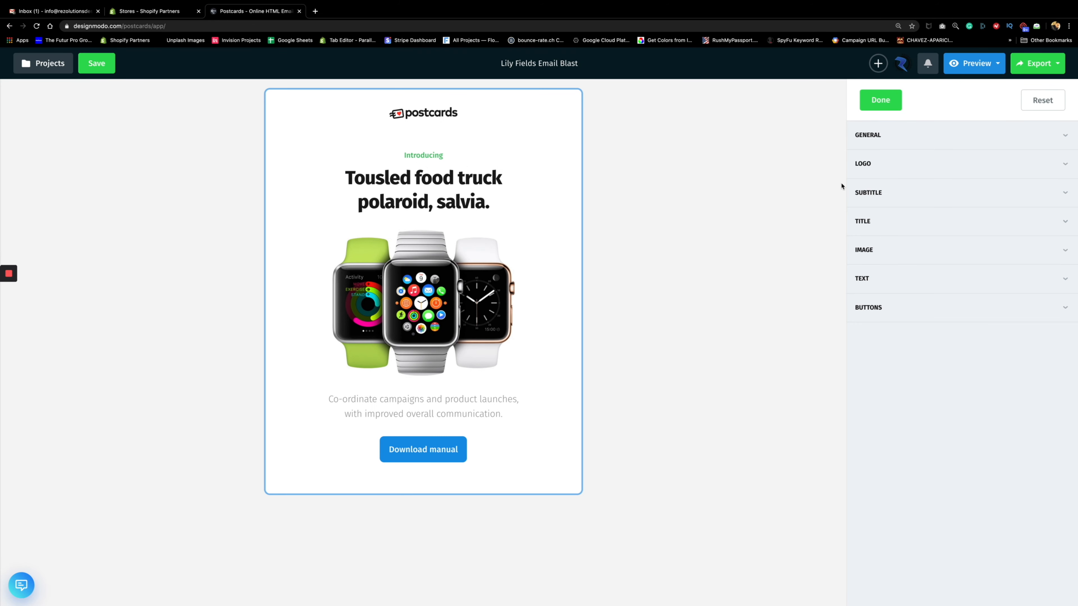
left_click(975, 165)
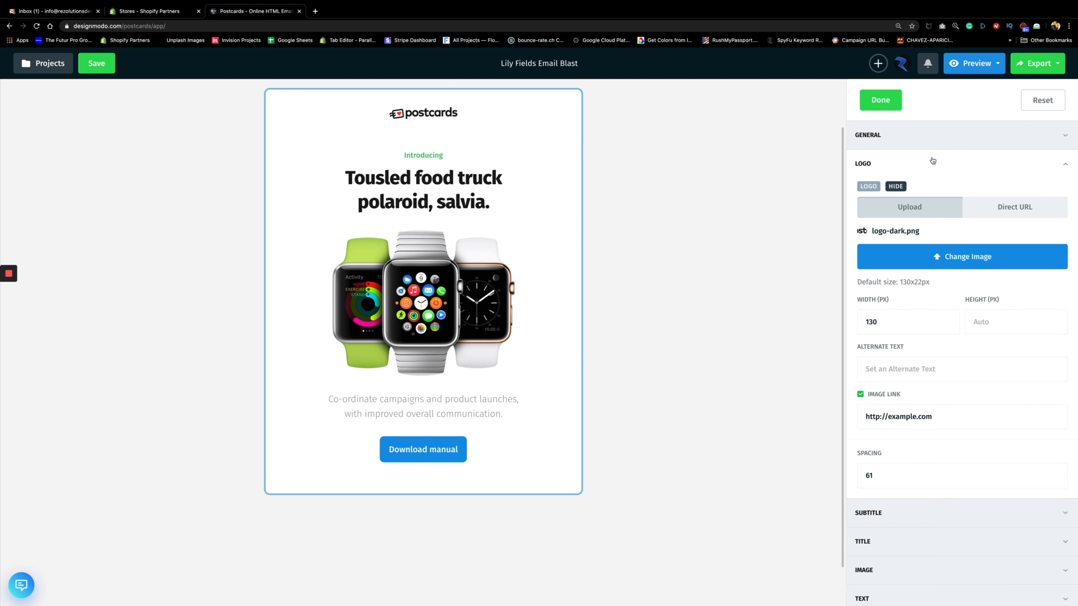
left_click(923, 259)
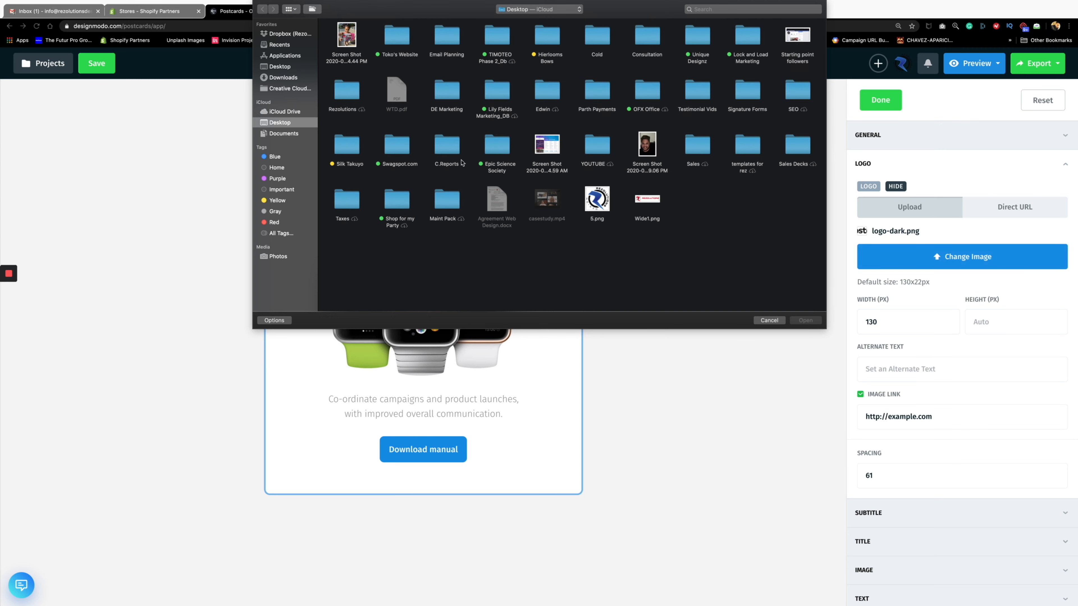
double_click(436, 52)
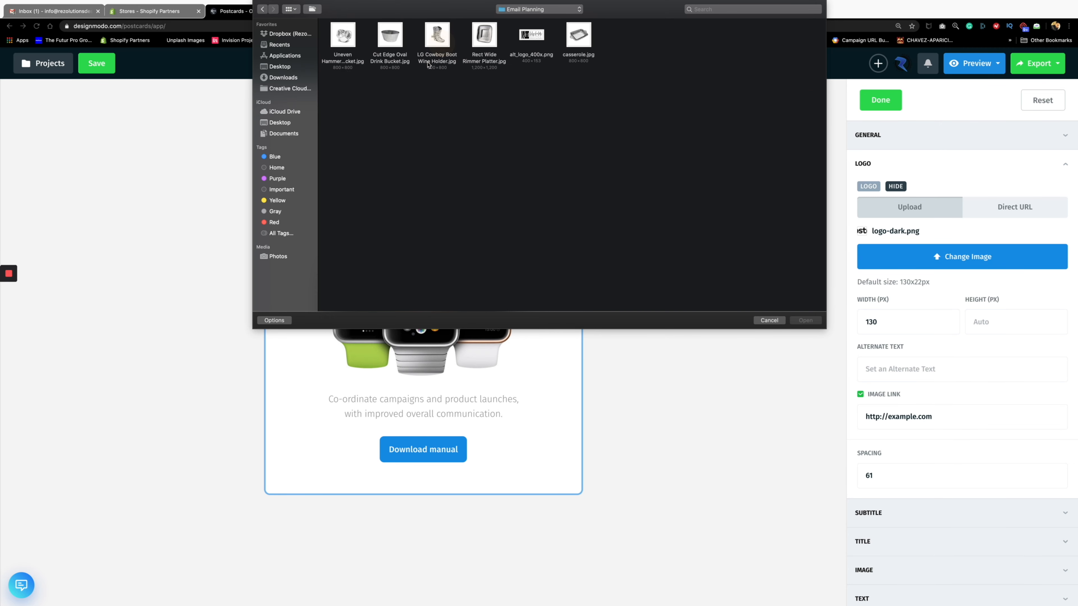
left_click(532, 35)
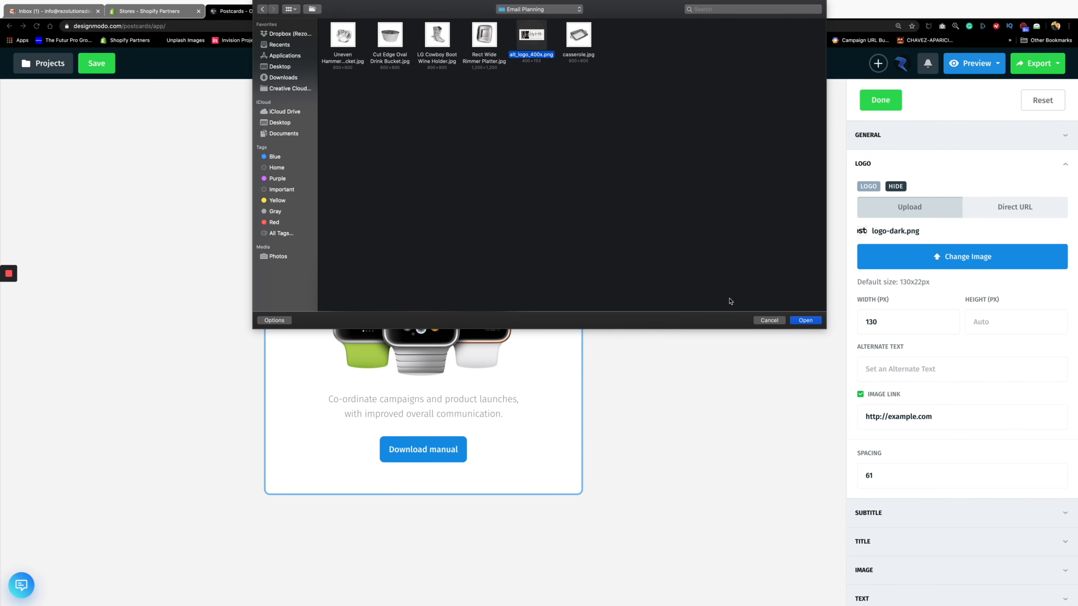
left_click(805, 320)
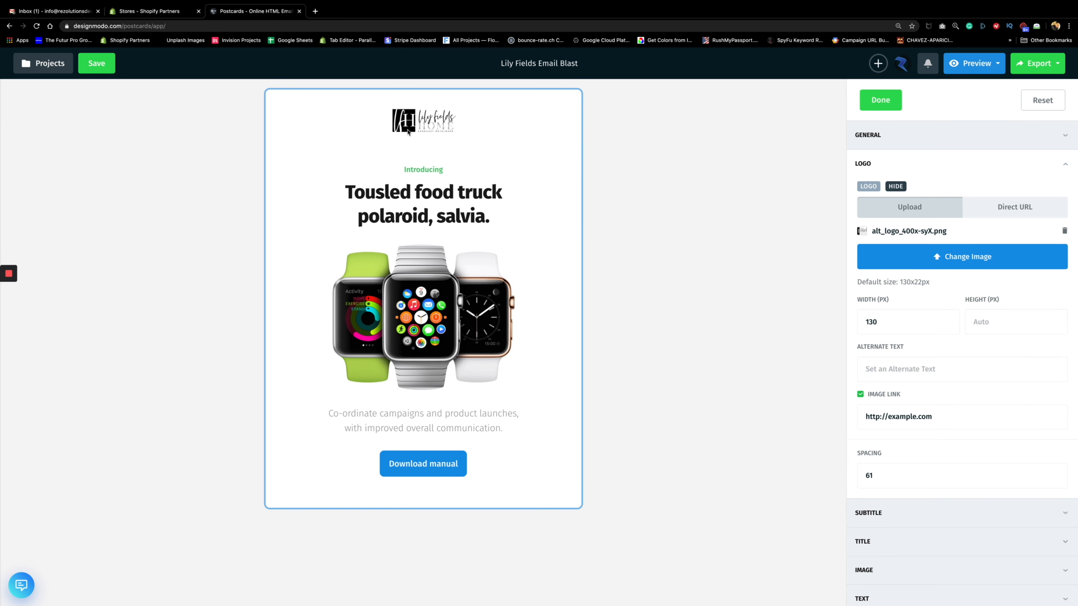
double_click(881, 321)
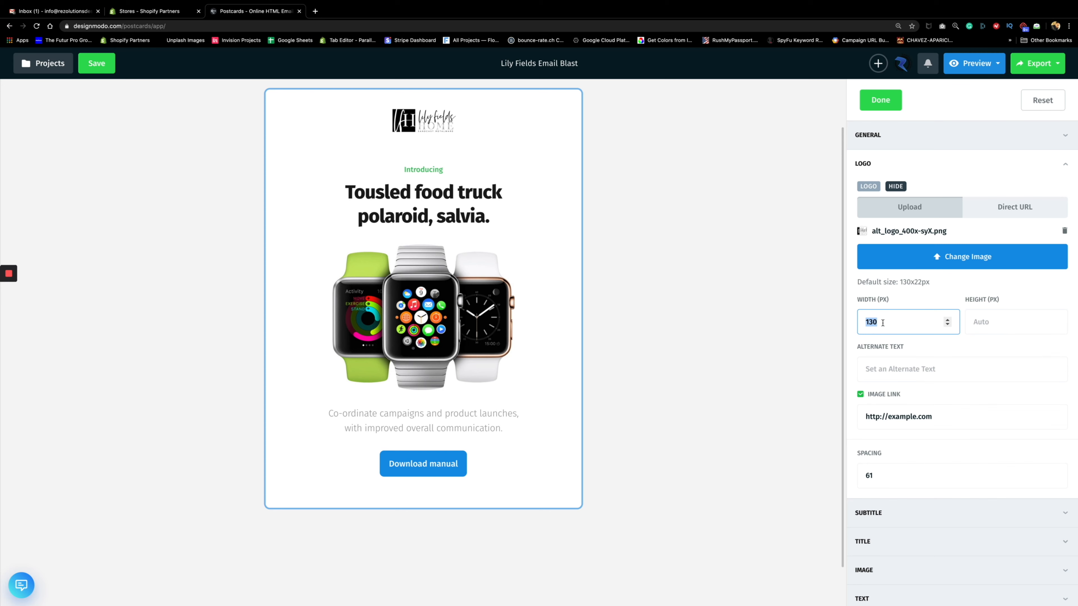
type("230")
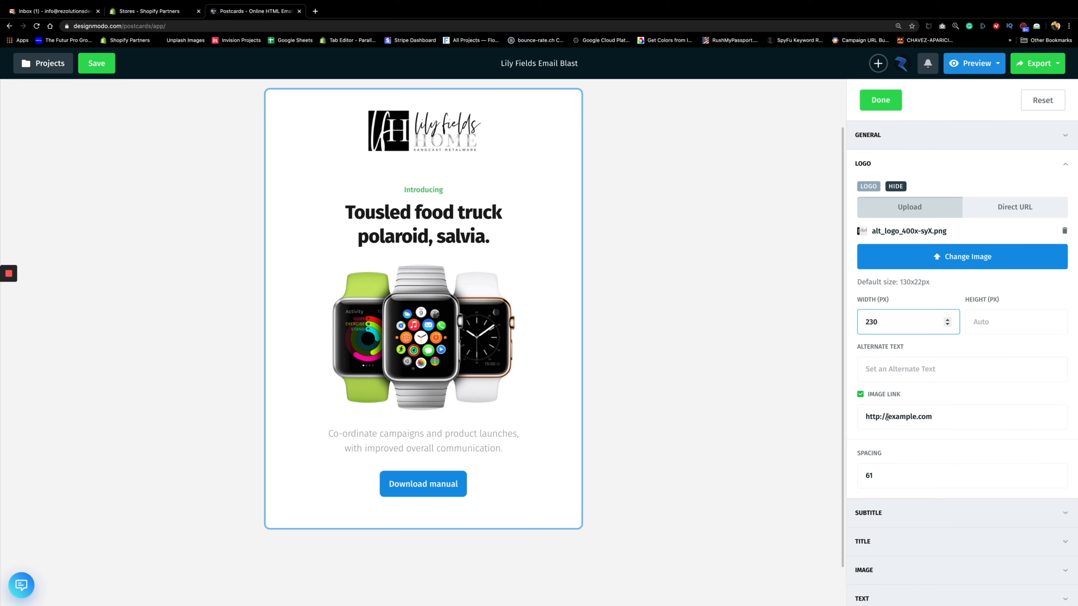
key("super+Tab")
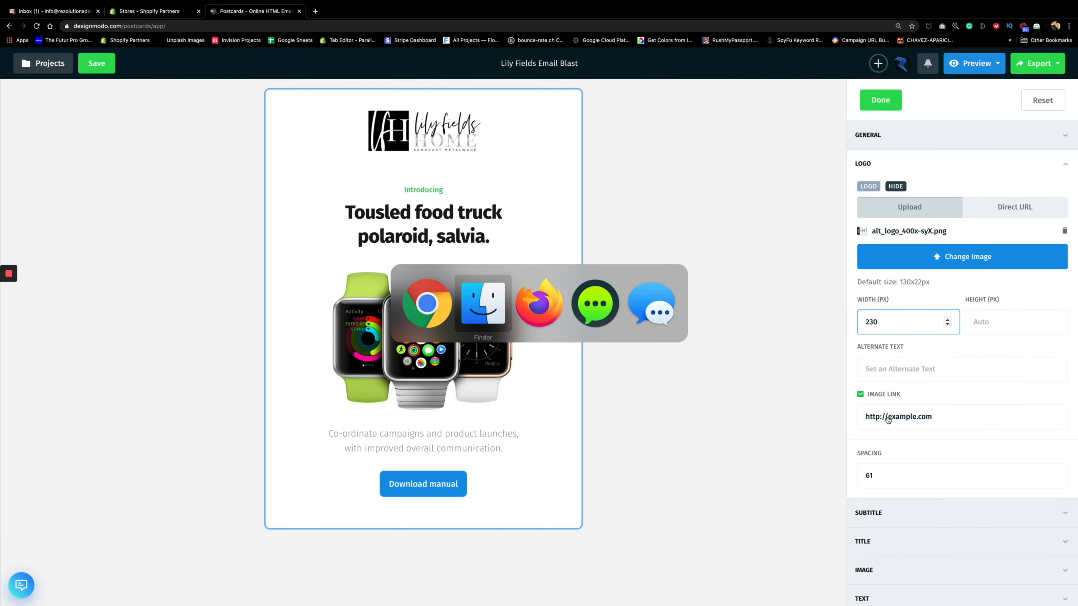
key("super+Tab")
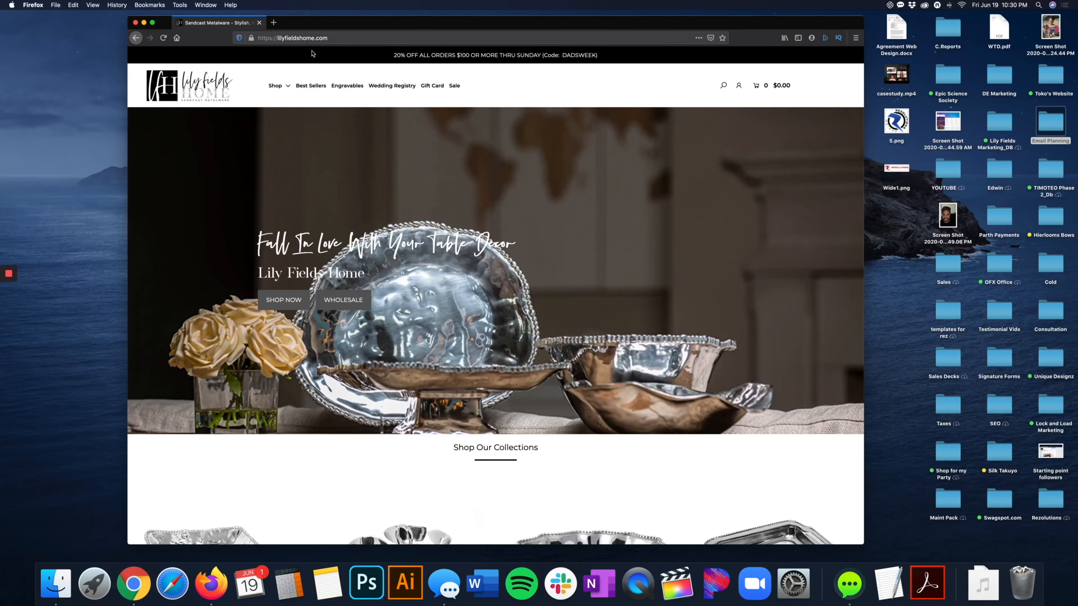
left_click(301, 38)
right_click(301, 36)
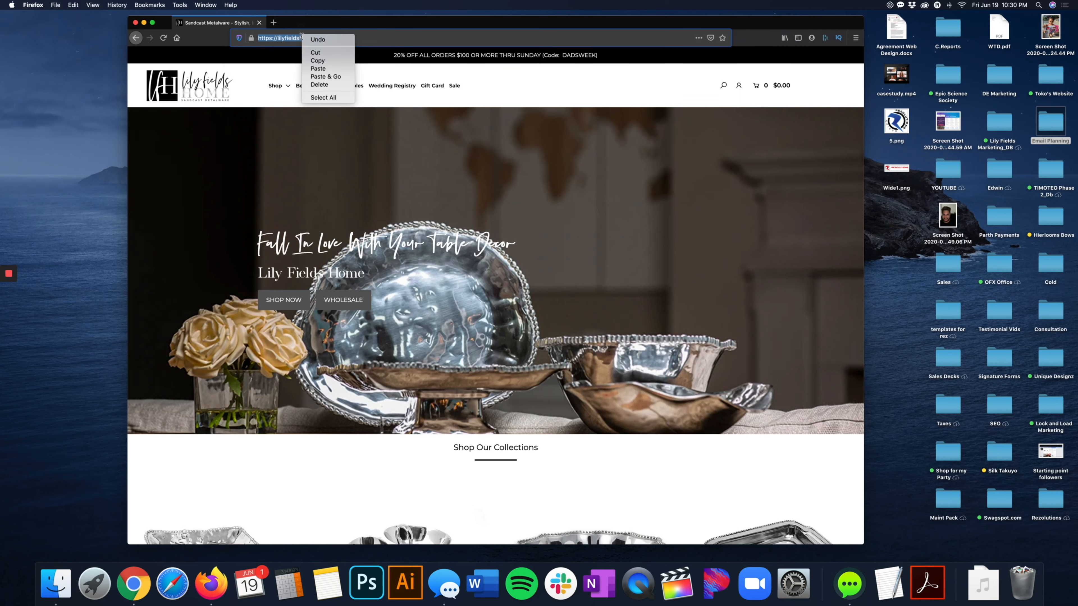
left_click(314, 61)
key("super+Tab")
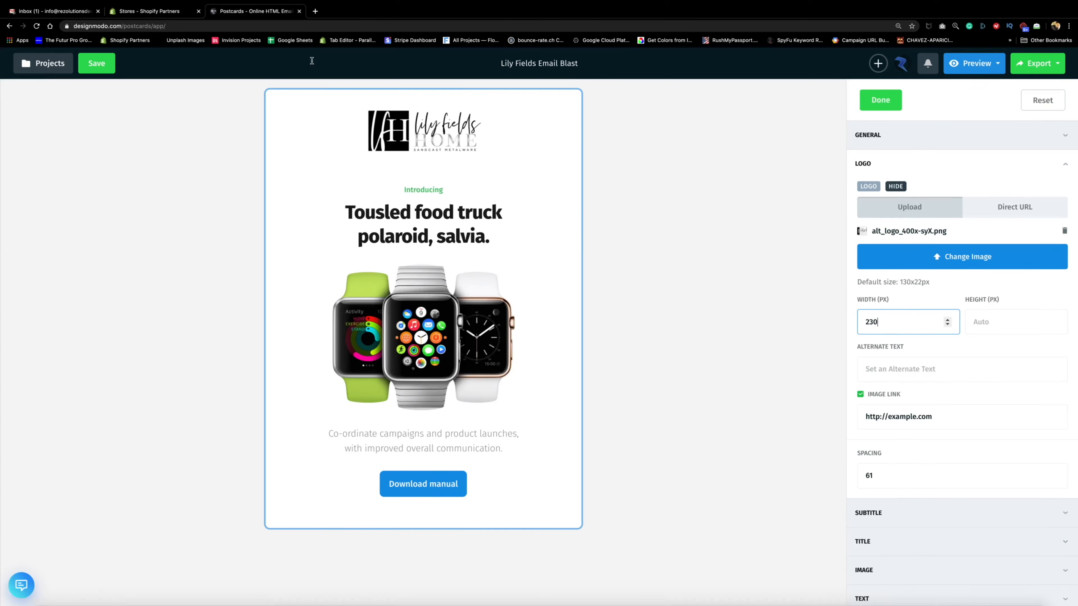
double_click(894, 416)
key("super+a")
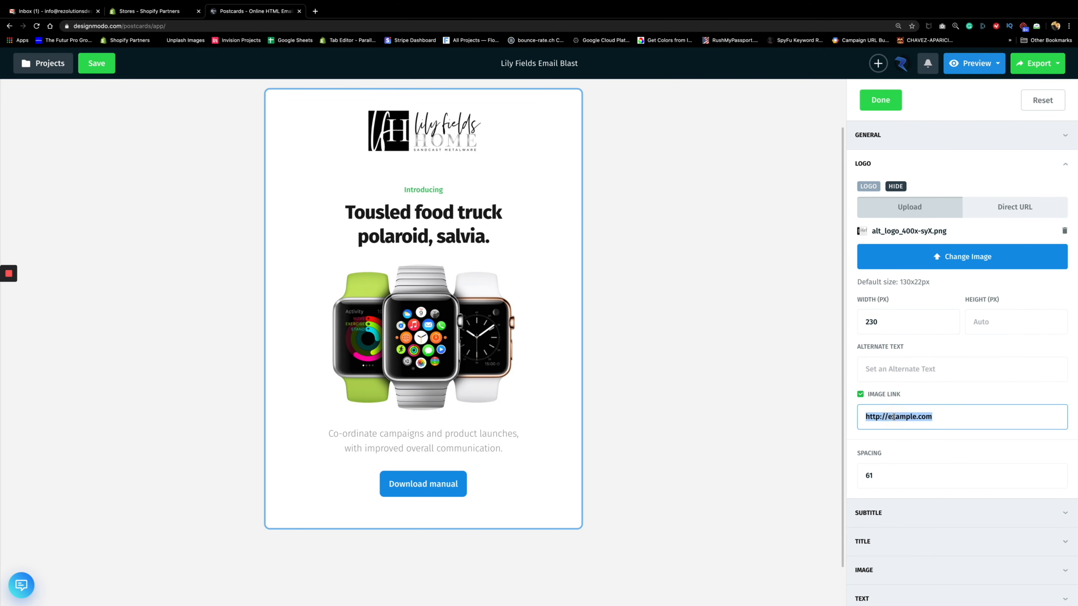
key("super+v")
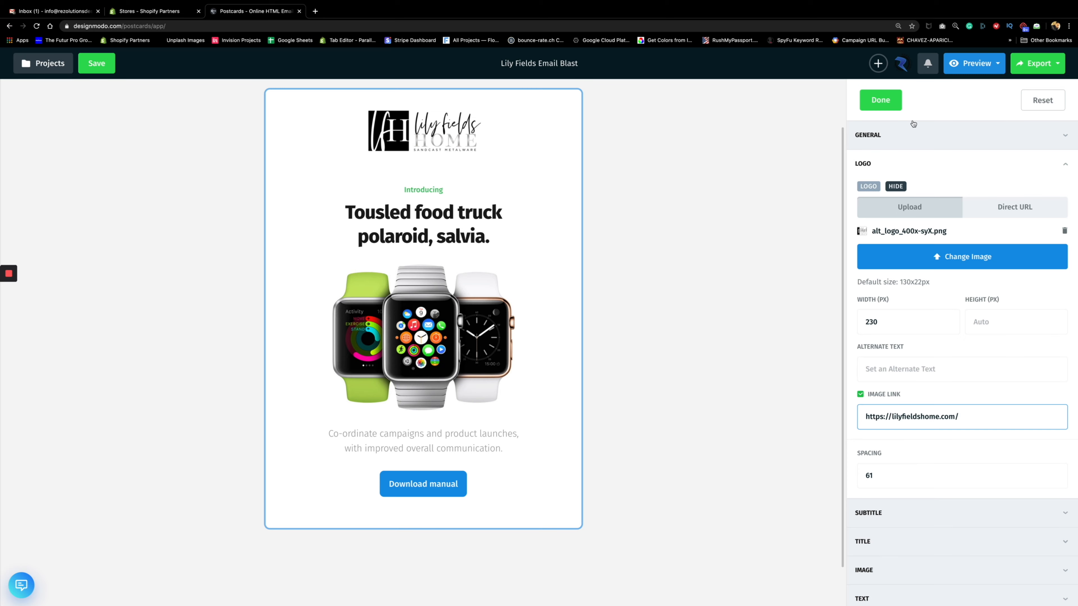
left_click(881, 99)
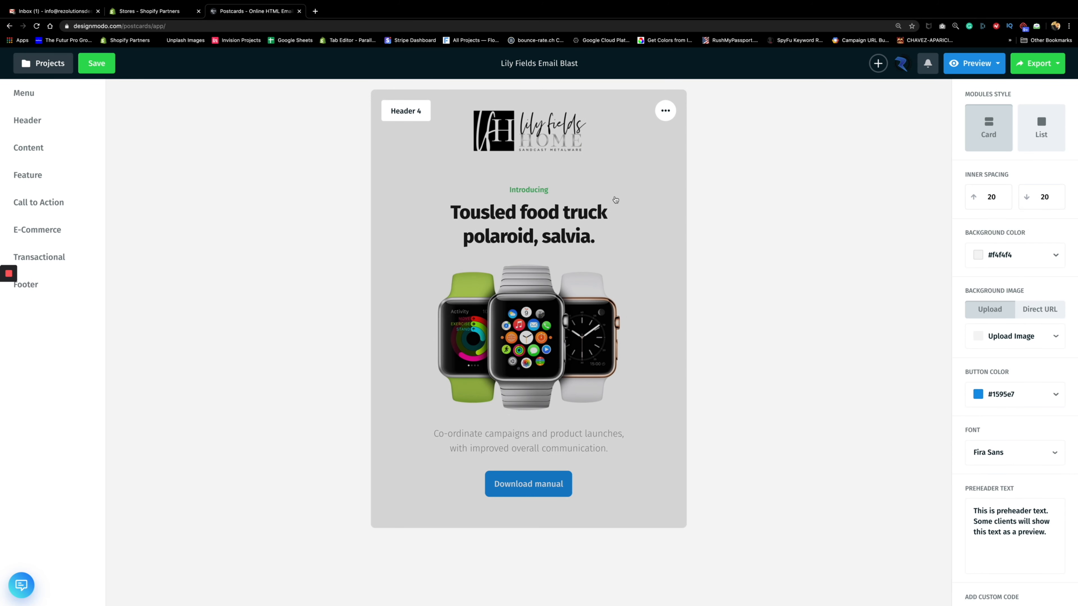
Replace the header's watch image with casserole.jpg from the Email Planning folder and set its width to 400 px.
left_click(615, 199)
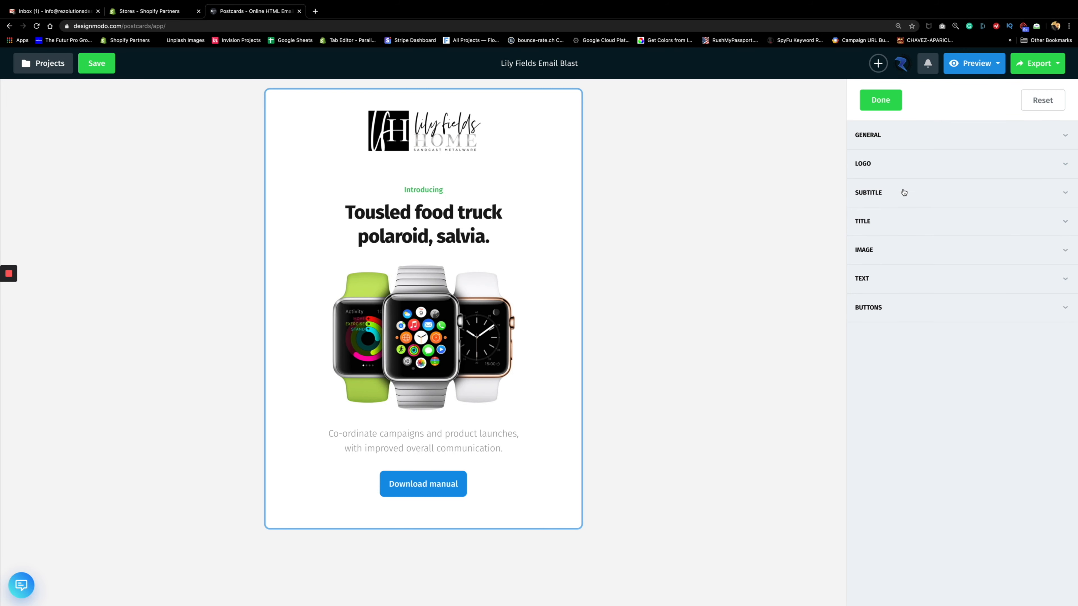
left_click(900, 251)
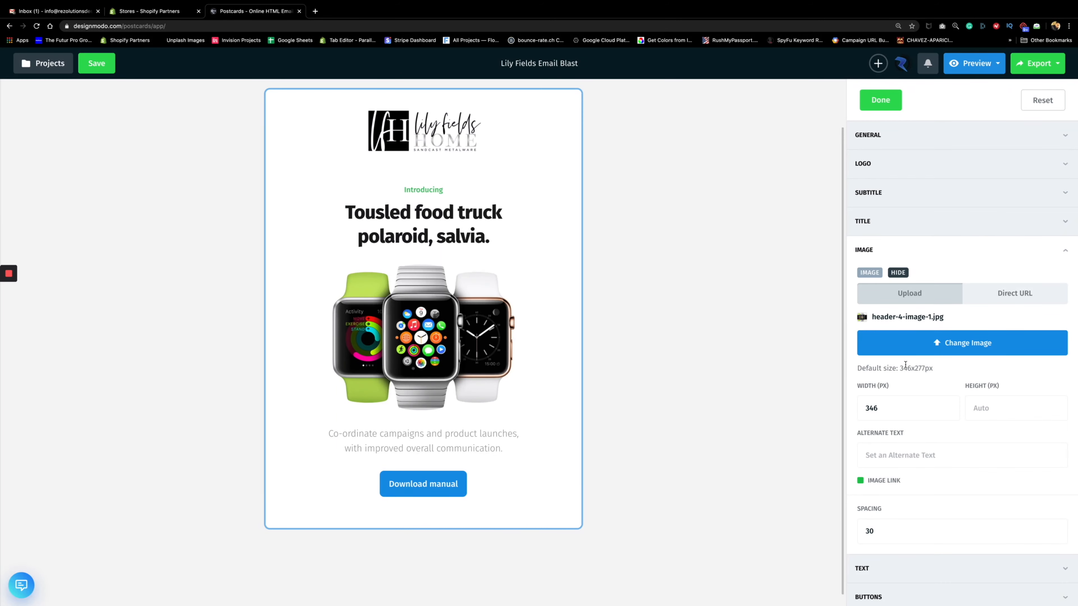
left_click(941, 349)
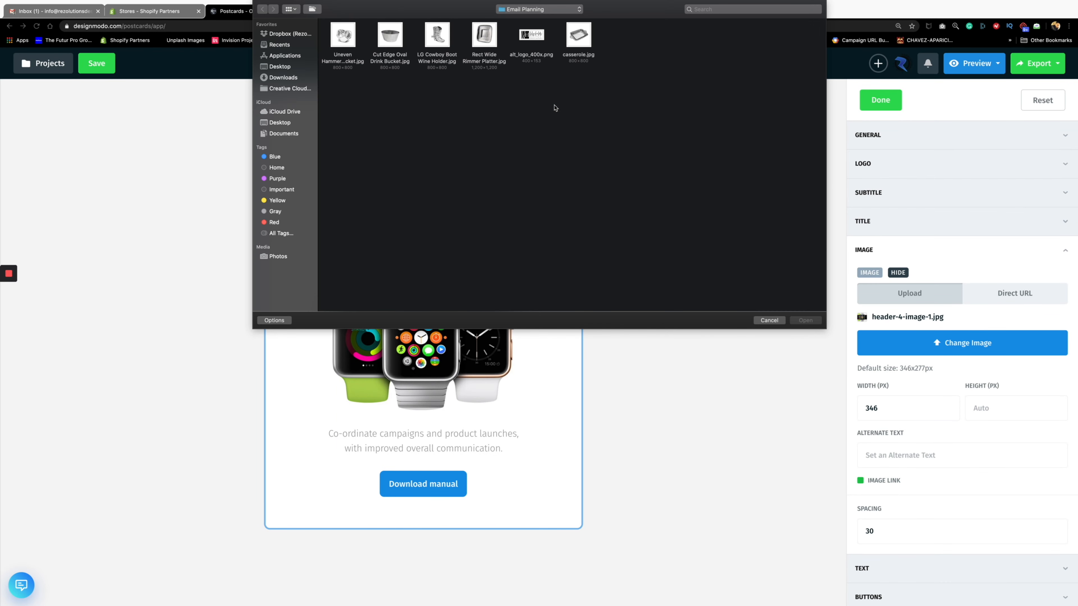
left_click(578, 36)
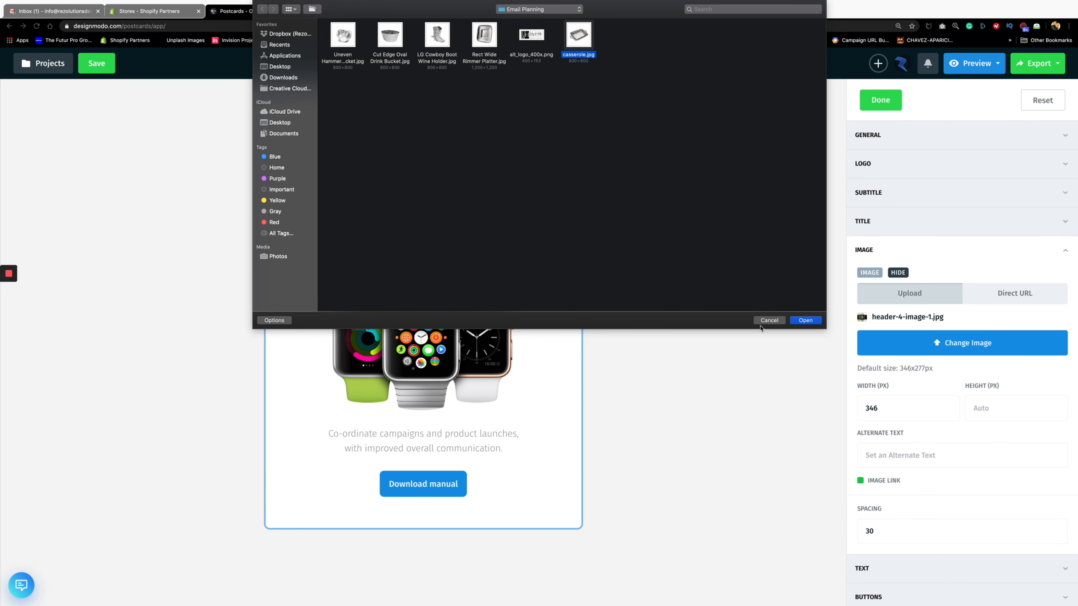
left_click(804, 321)
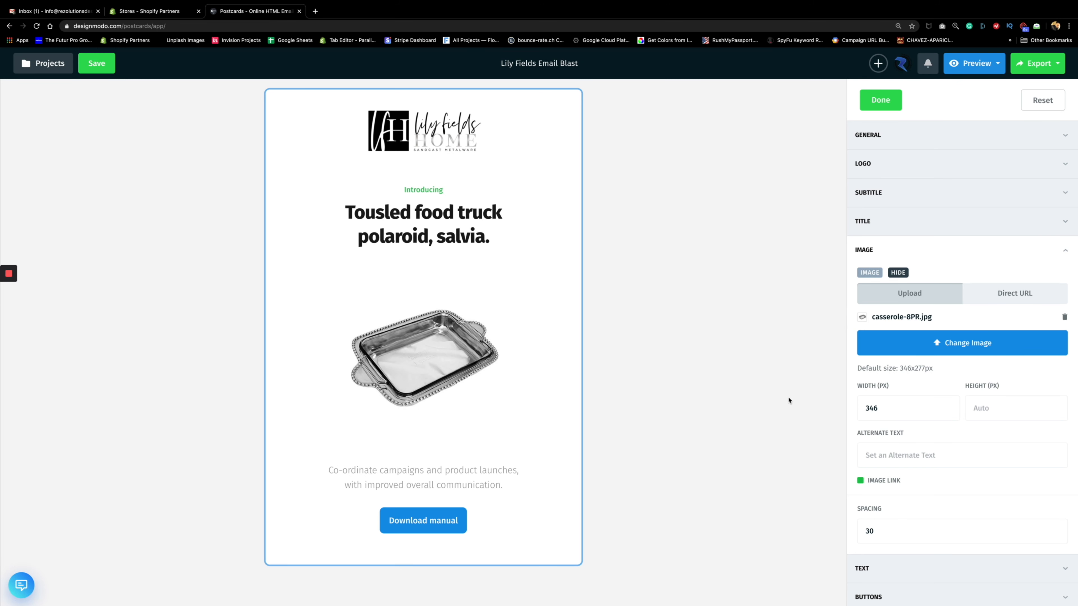
double_click(882, 409)
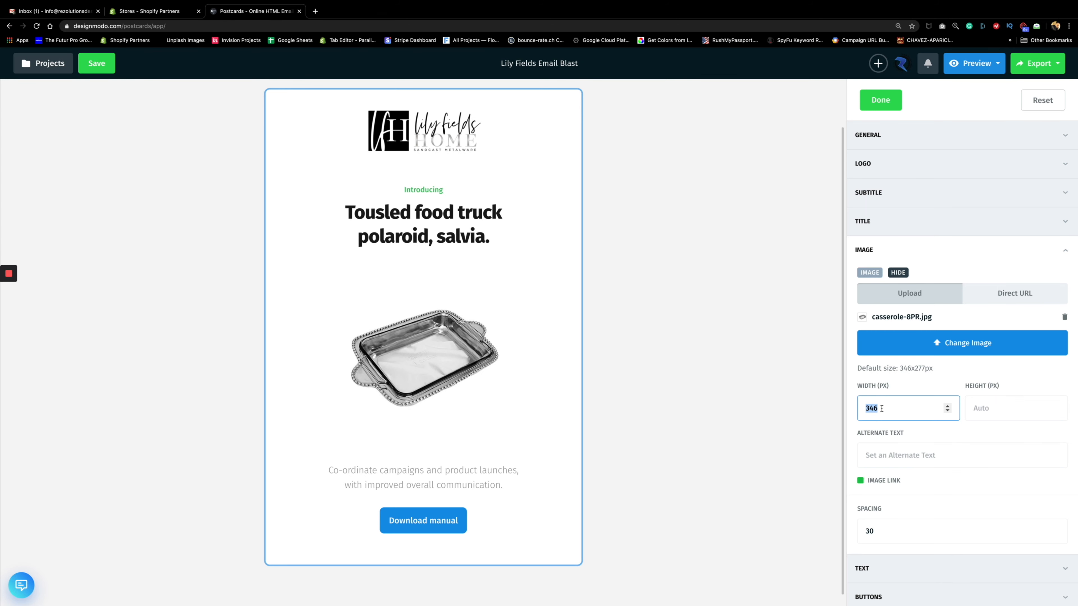
type("400")
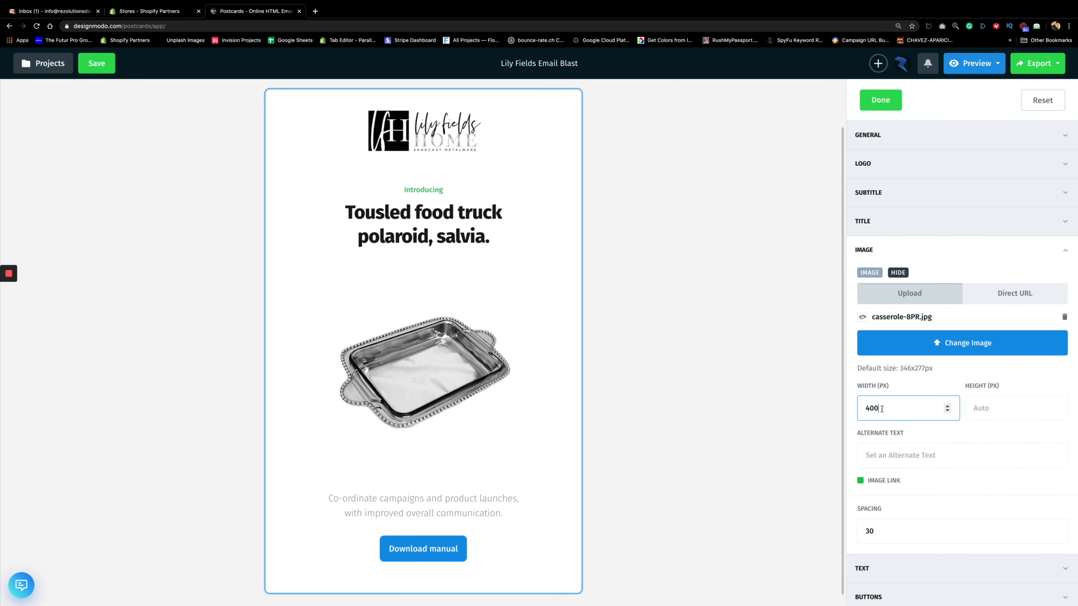
scroll(902, 471, "down", 1)
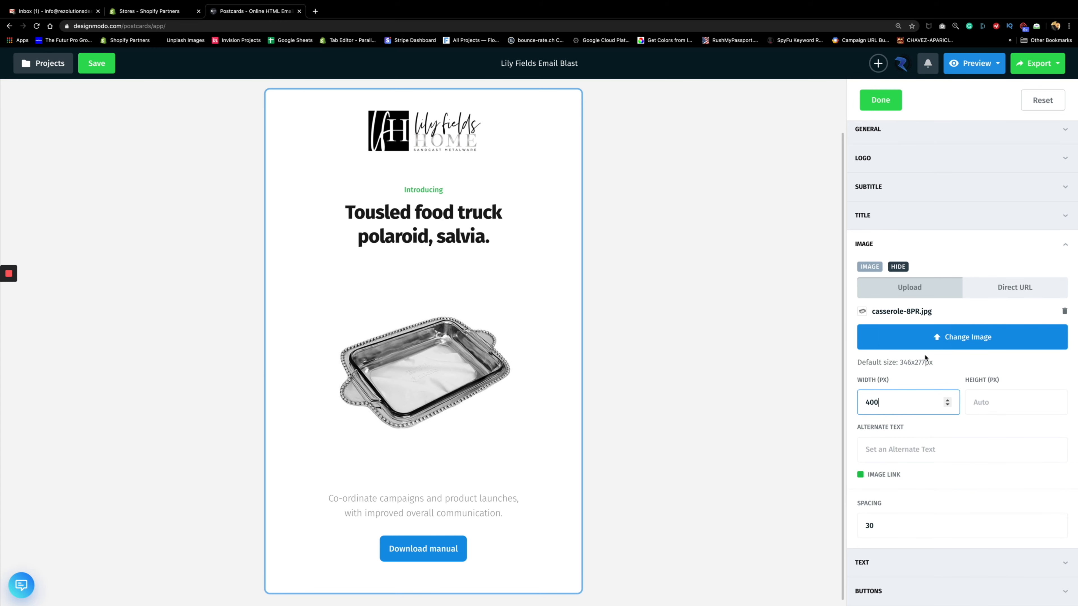
left_click(1065, 246)
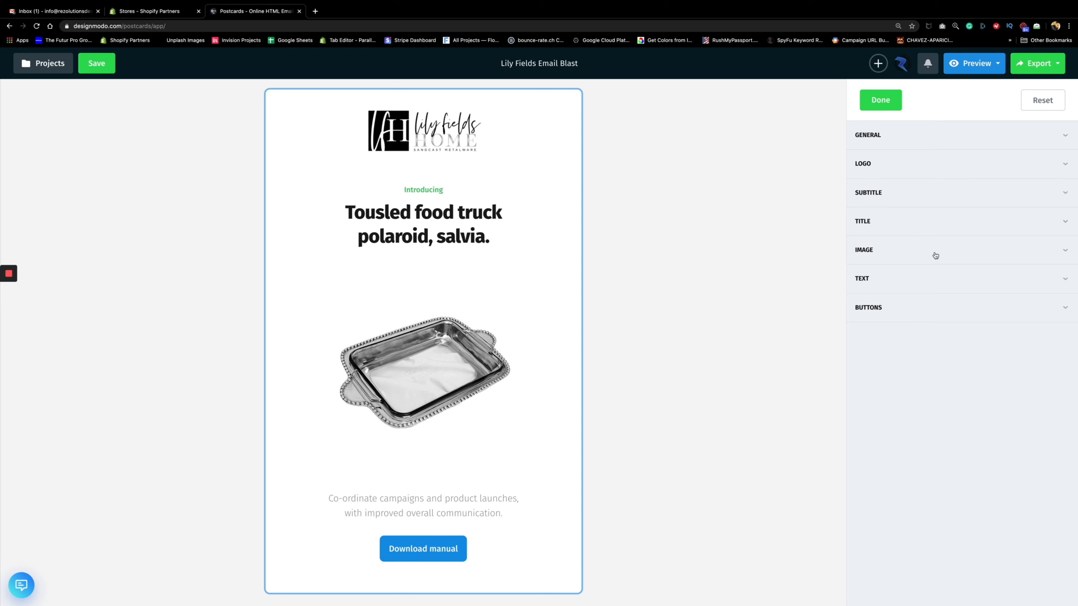
Open the header's title settings and look up the pictured casserole's product name in the Casseroles collection of the store in Firefox.
left_click(874, 222)
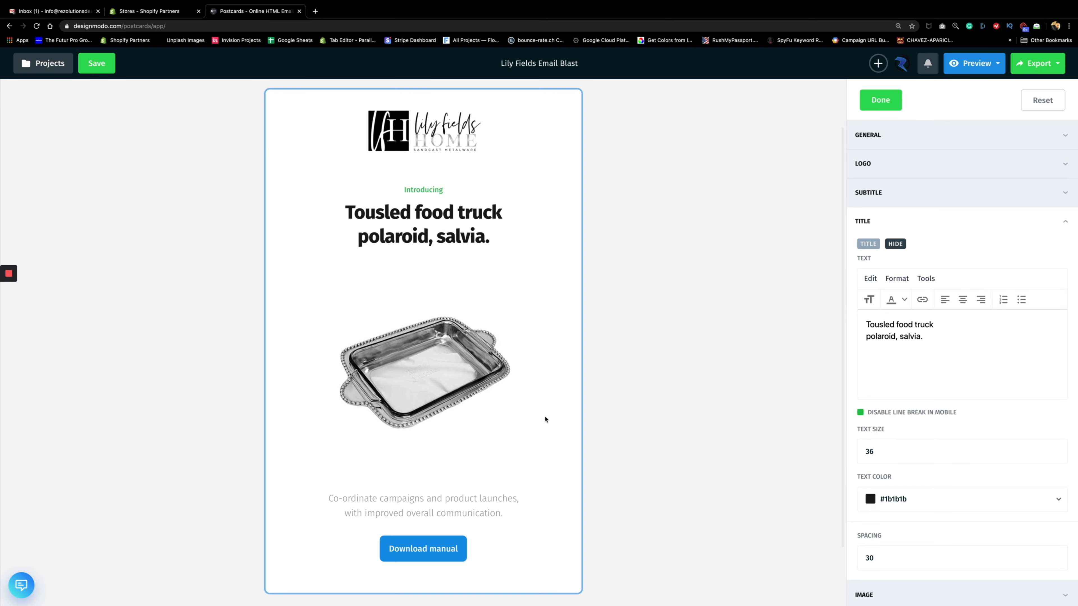
key("super+Tab")
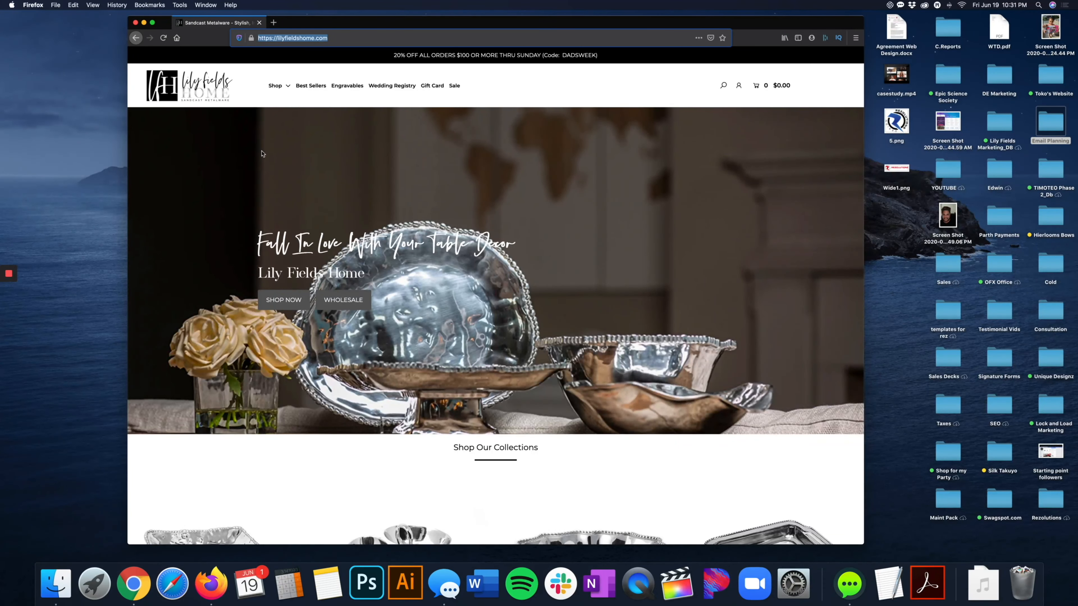
scroll(280, 236, "down", 7)
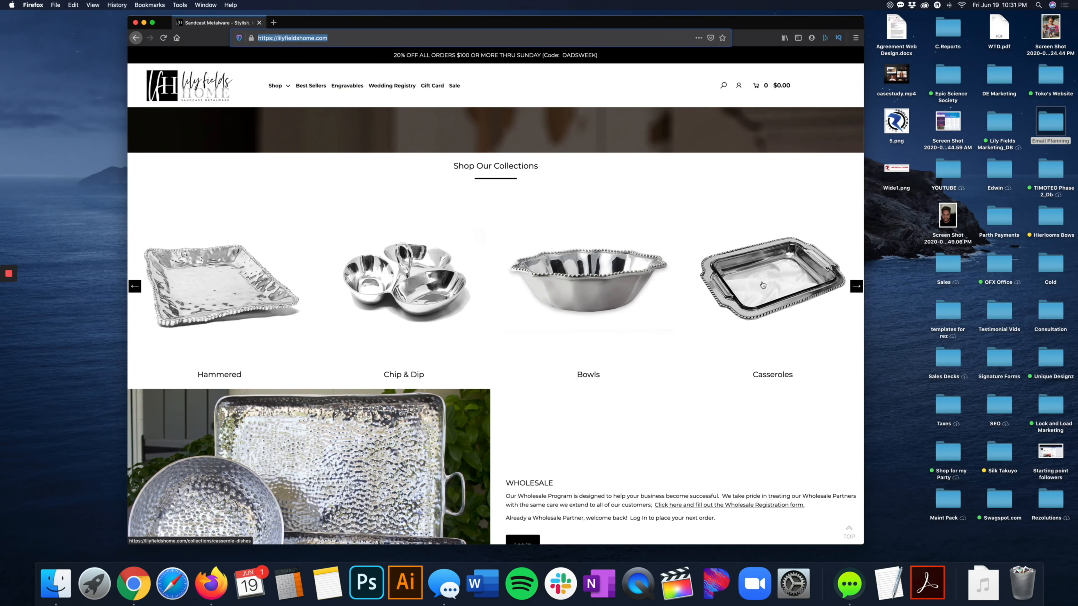
left_click(763, 285)
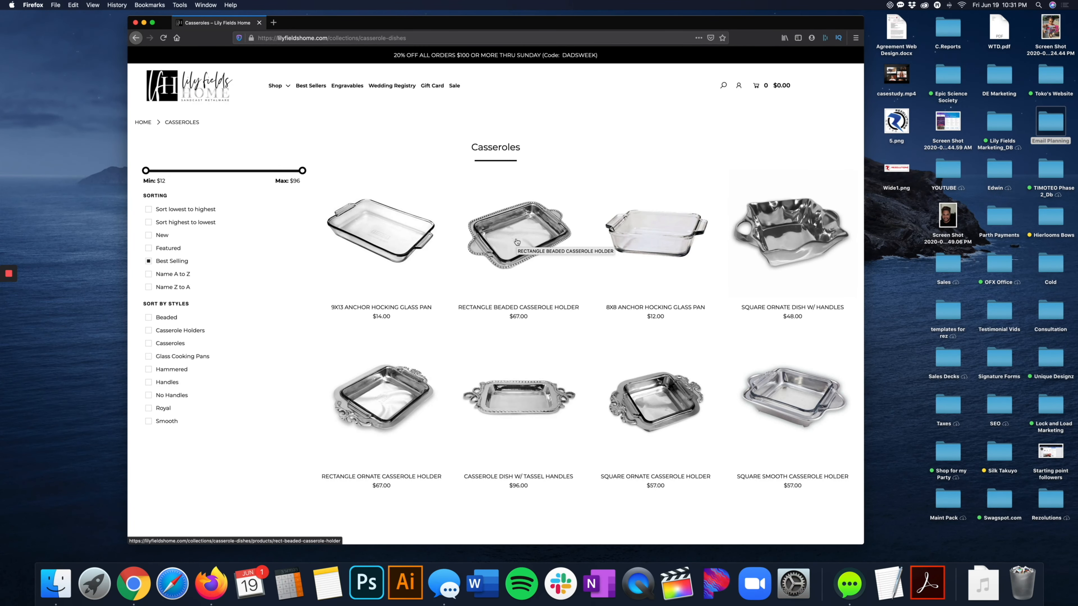
Switch back to Postcards in Chrome and replace the header title's placeholder text with "Rectangle Beaded".
key("super+Tab")
left_click(923, 337)
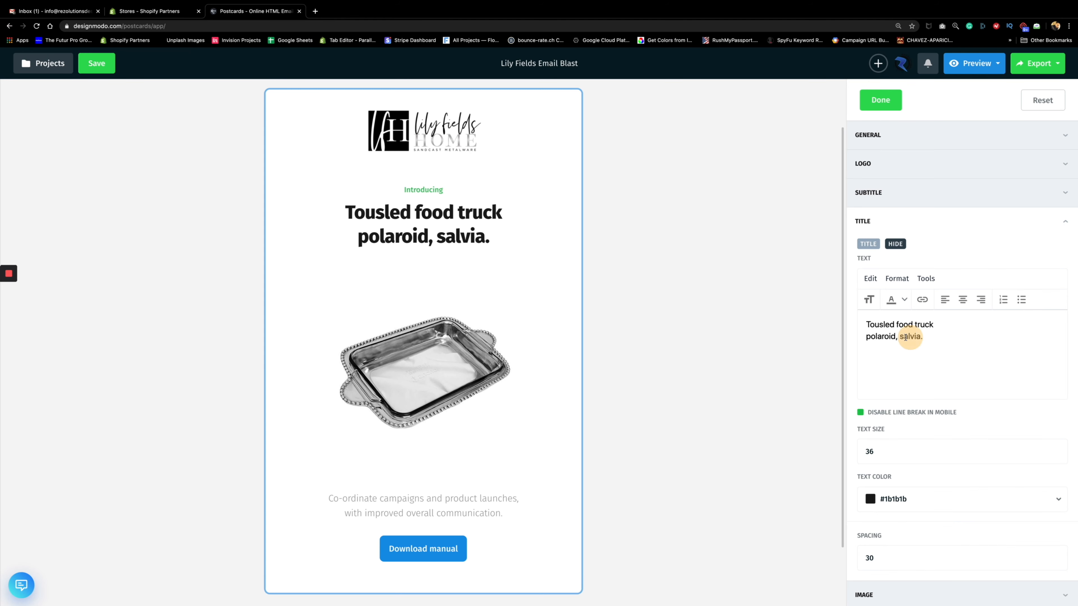
triple_click(878, 328)
left_click(920, 335)
left_click_drag(919, 337, 867, 323)
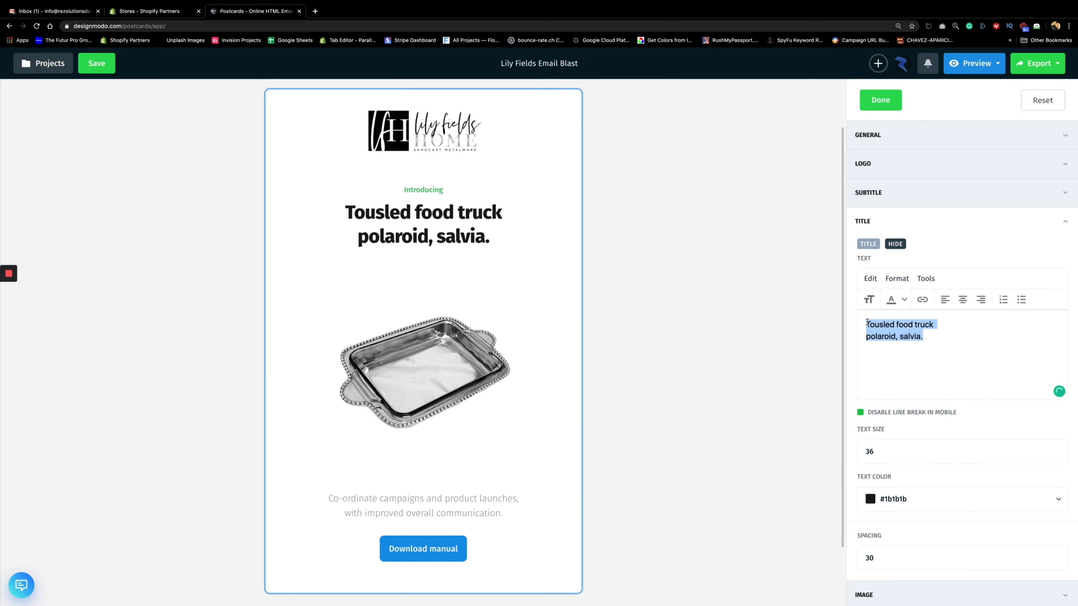
type("Rectanlg")
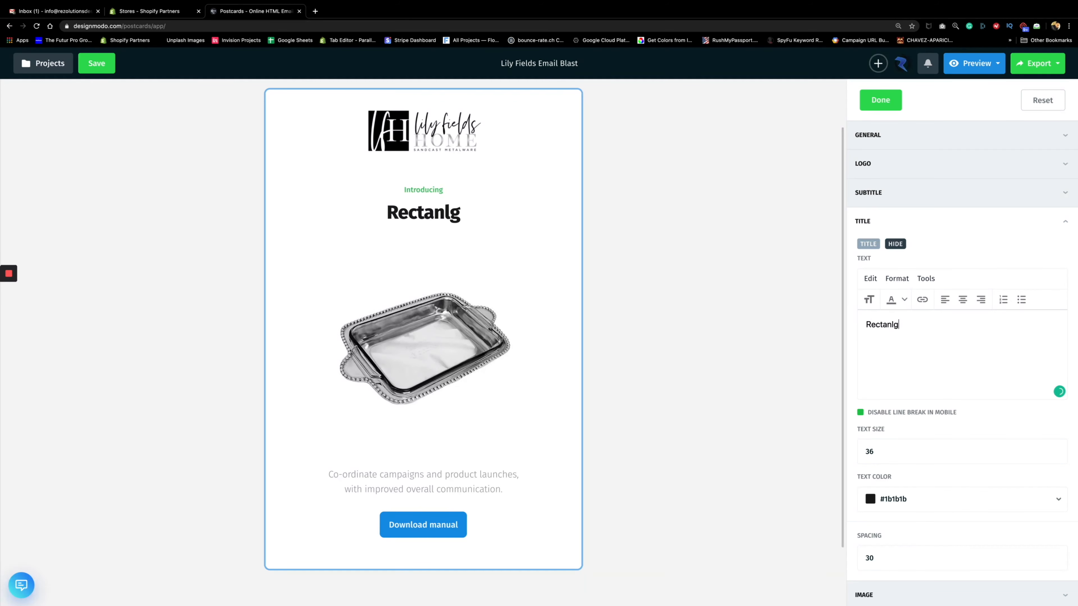
type("e")
key("BackSpace")
key("BackSpace")
key("BackSpace")
type("gle Beaded")
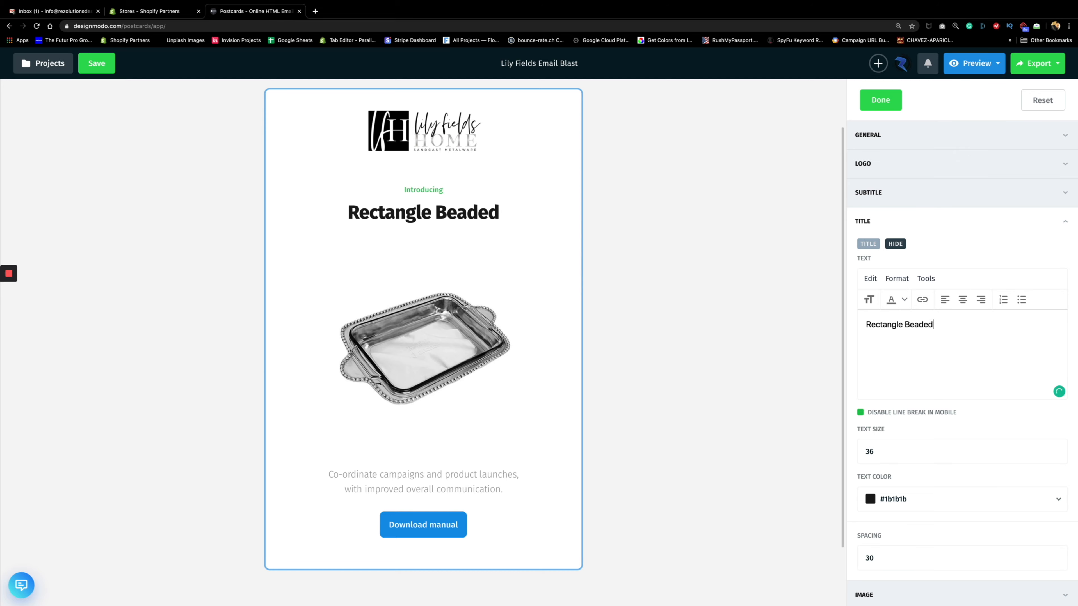
Recheck the product name in Firefox and complete the header title in Postcards with "Casserole Holder" after "Rectangle Beaded".
key("ctrl+Left")
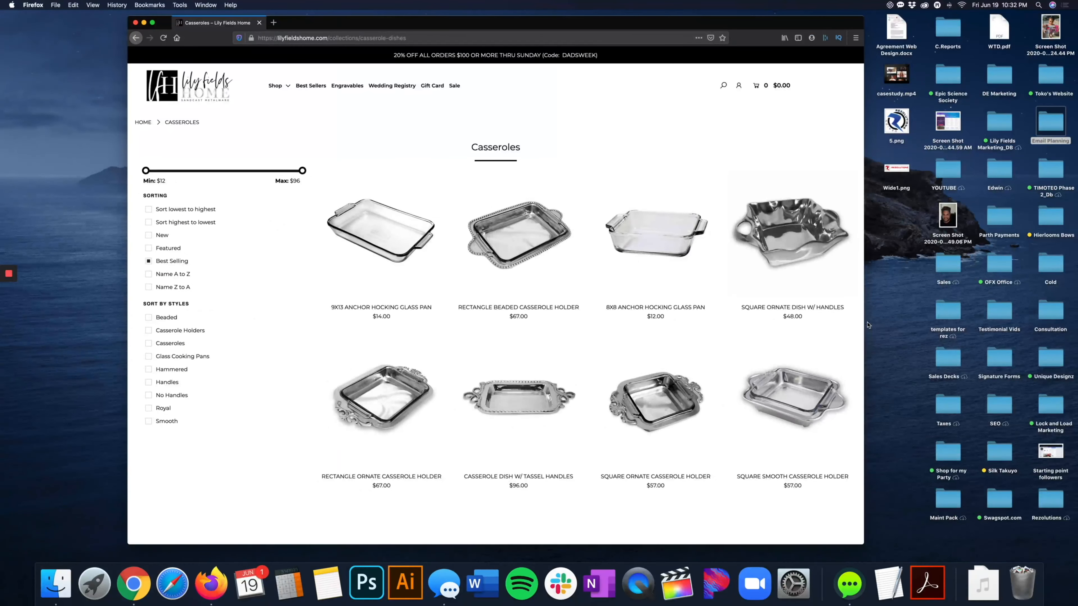
key("ctrl+Right")
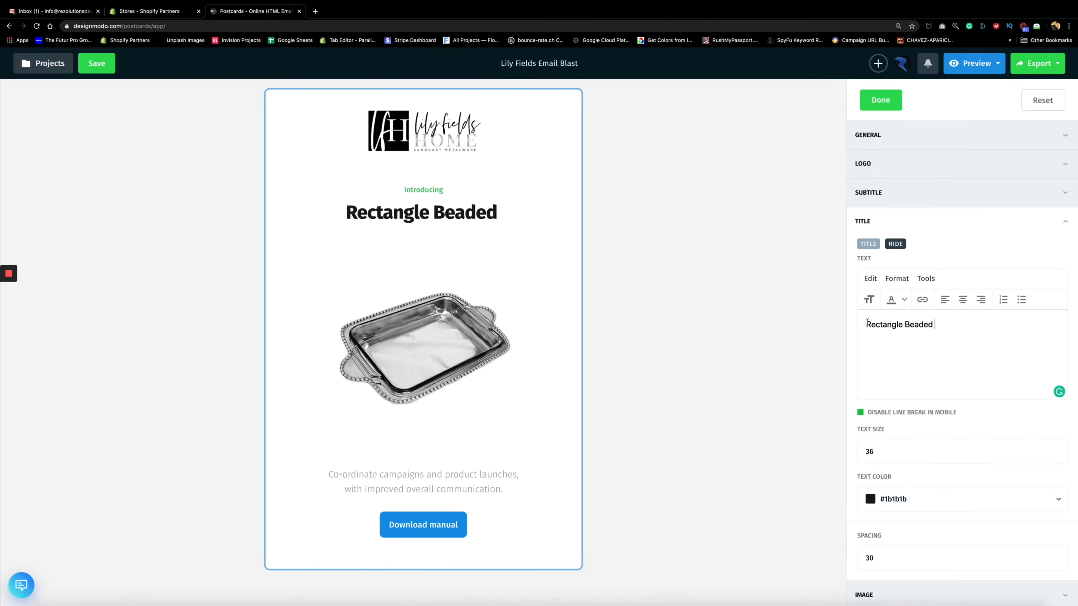
type("Casse")
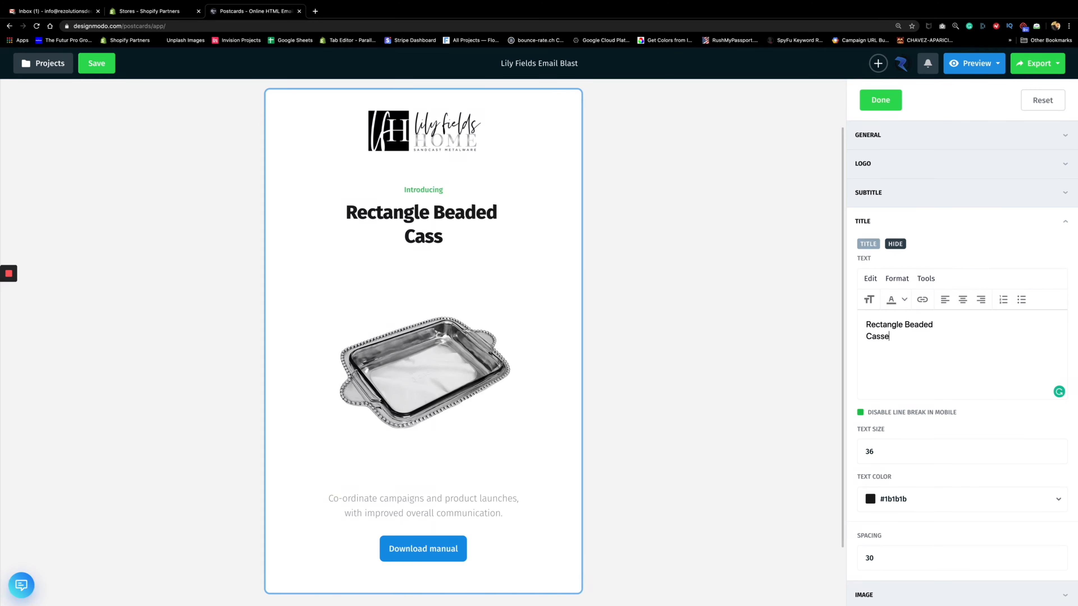
type("role Holder")
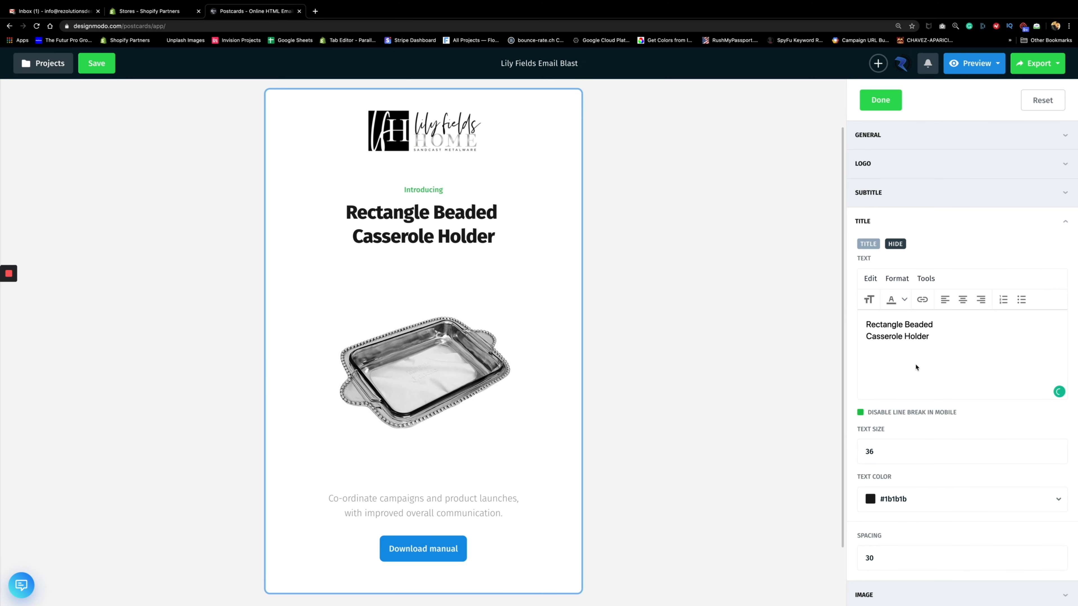
left_click(1065, 221)
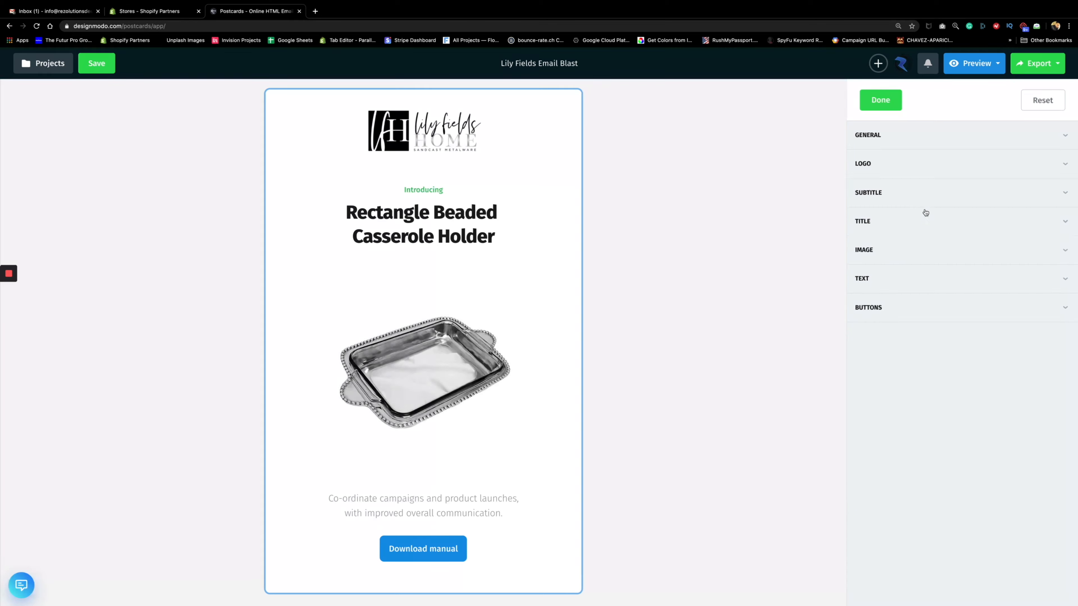
Set the text size of the header's "Introducing" subtitle to 25.
left_click(1064, 193)
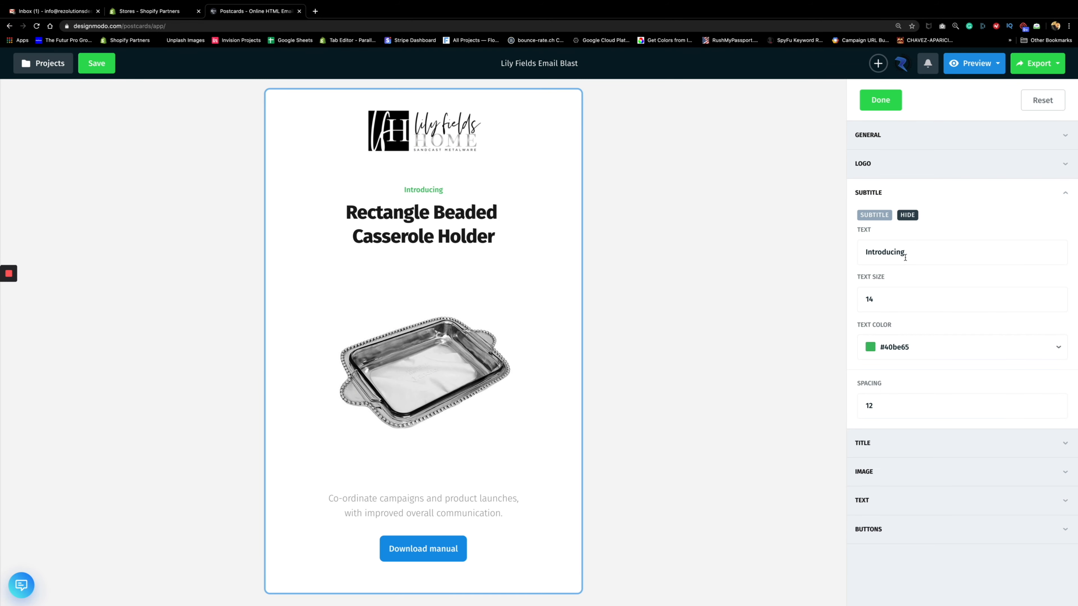
left_click(874, 303)
scroll(874, 302, "down", 6)
left_click_drag(875, 301, 867, 301)
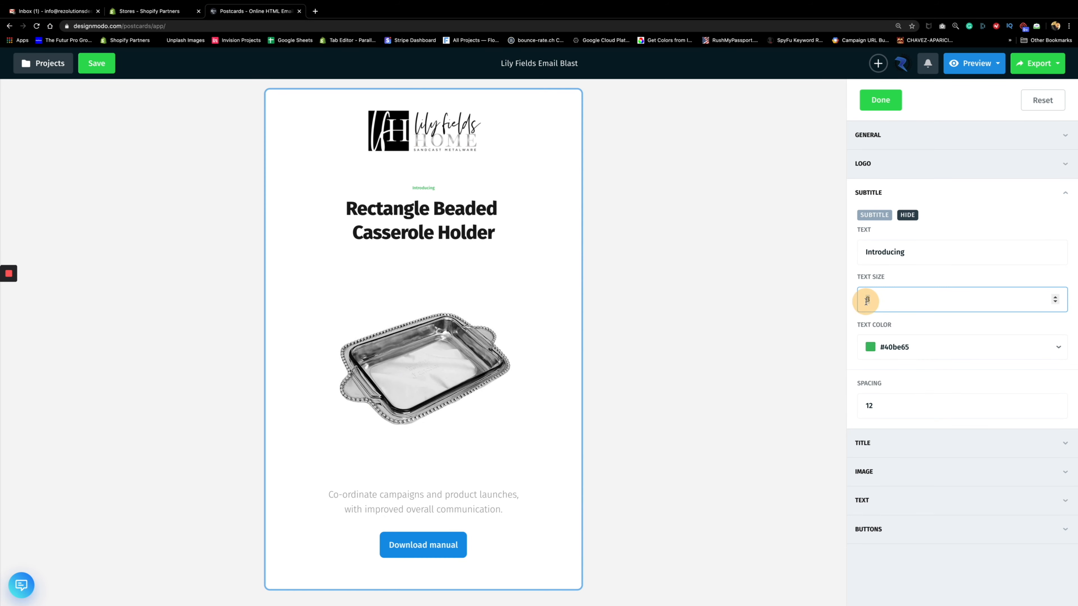
type("25")
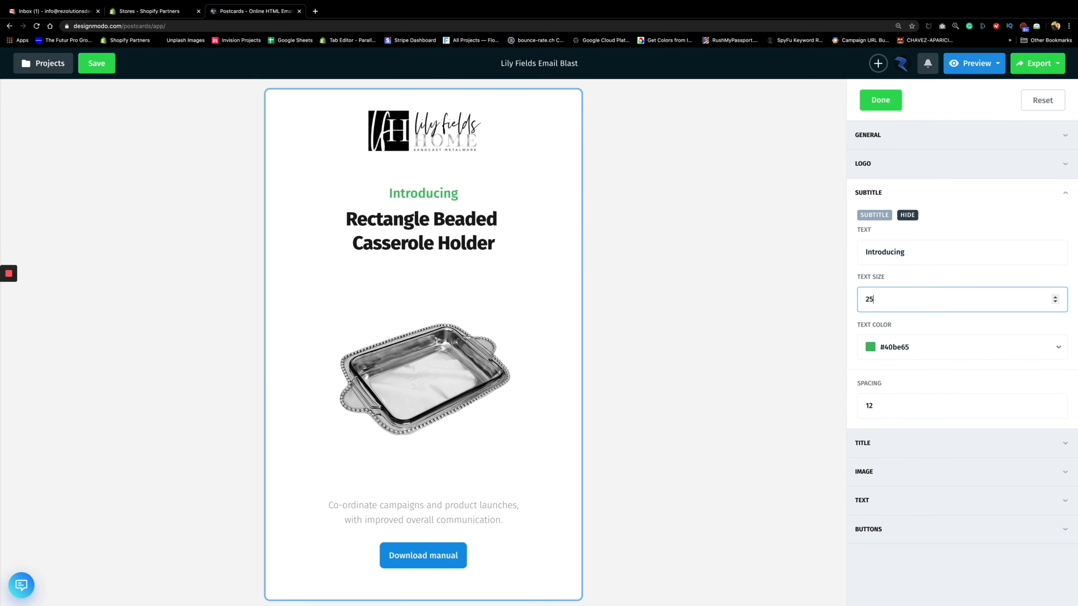
Change the subtitle's text color to the saved gold #bfa73f and close the subtitle settings.
left_click(870, 348)
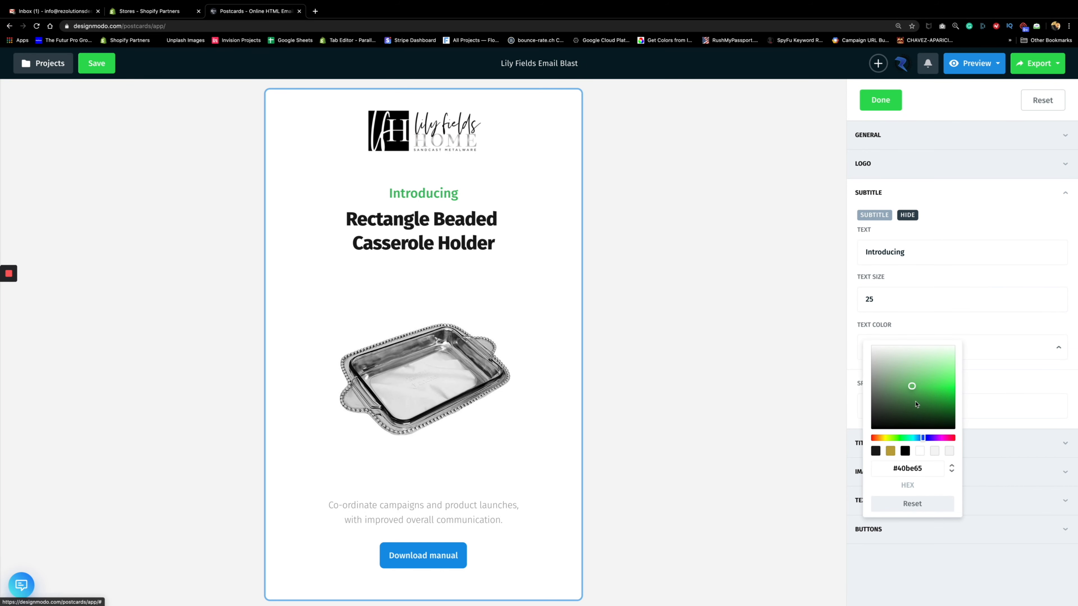
left_click_drag(918, 438, 892, 438)
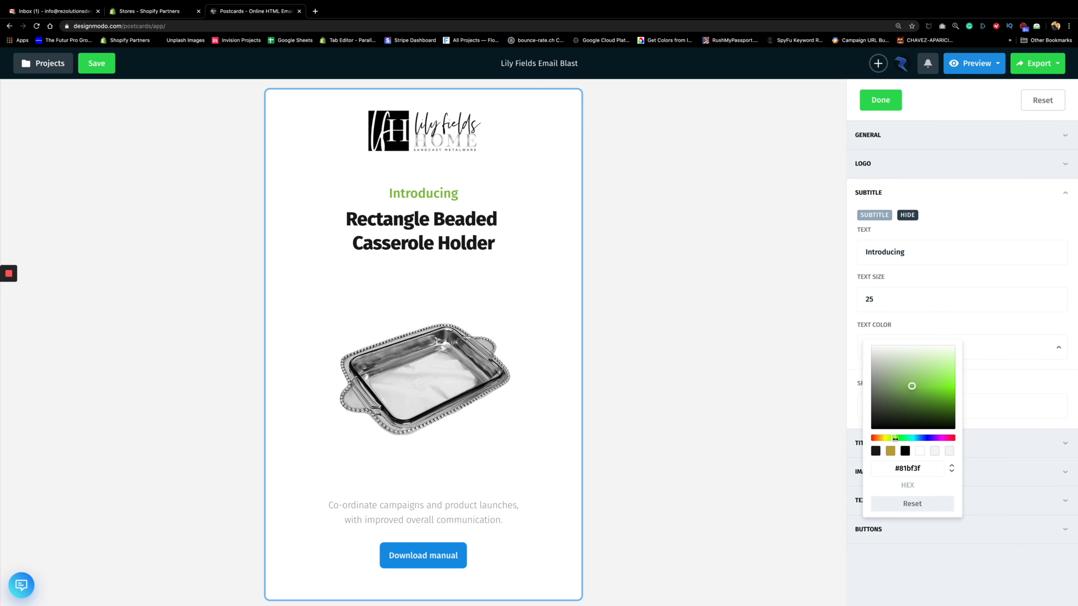
left_click(891, 452)
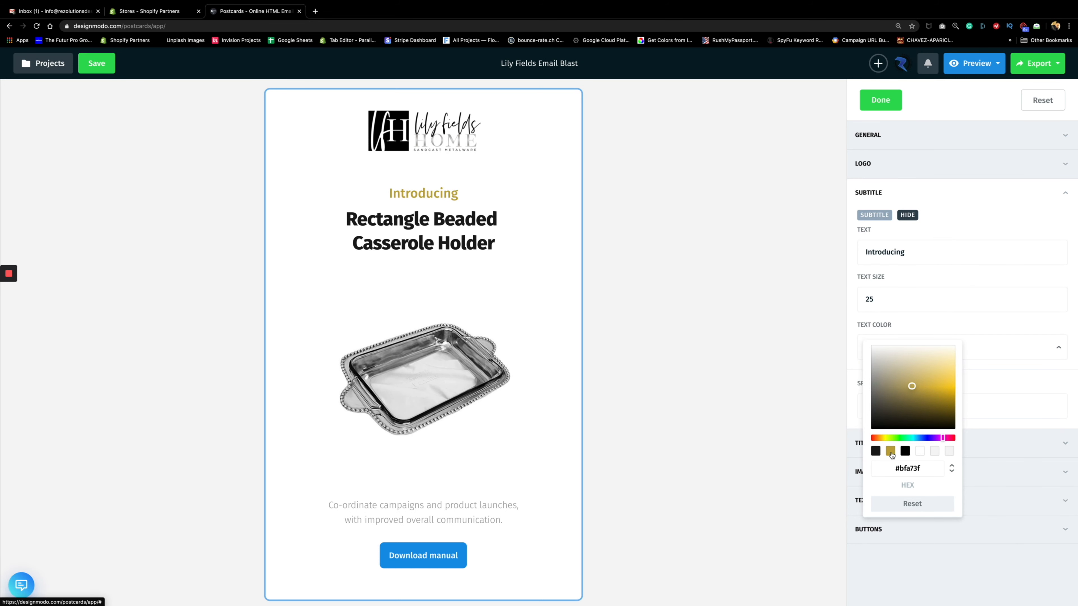
left_click(961, 210)
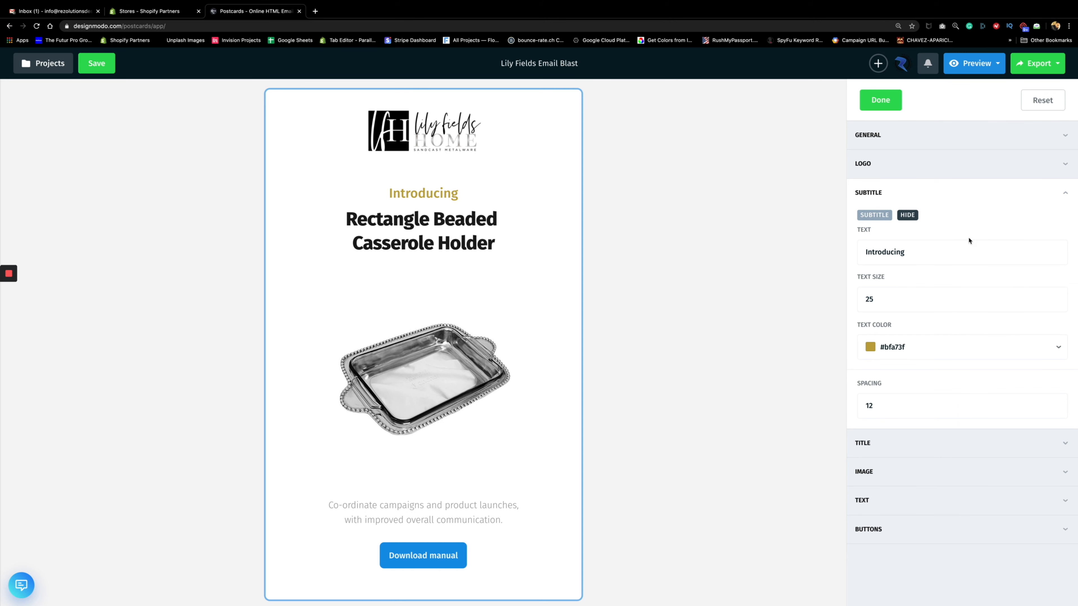
left_click(1065, 193)
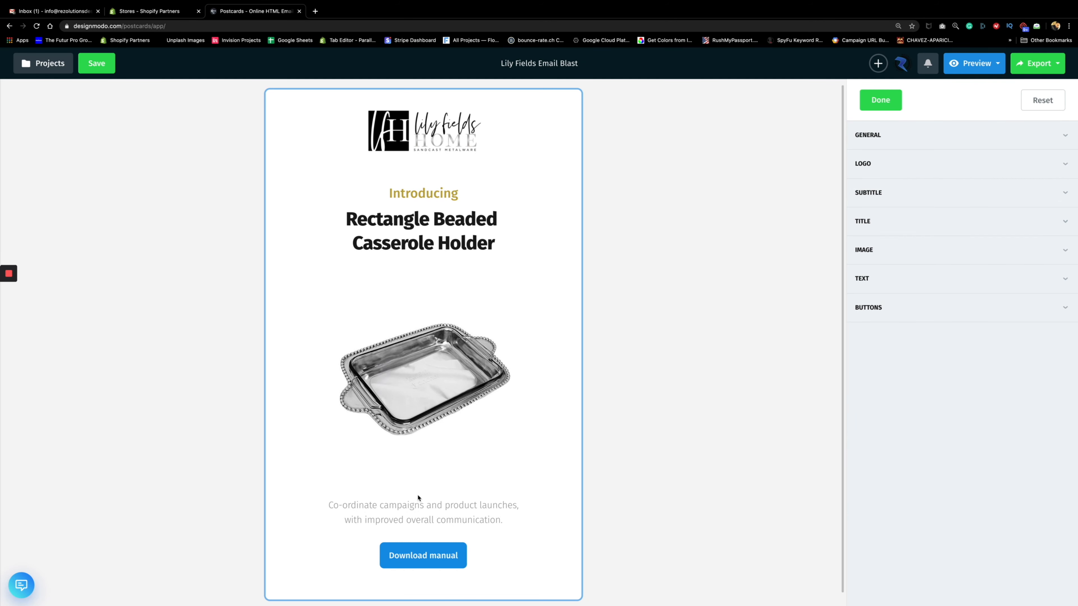
Open the Rectangle Beaded Casserole Holder product page in Firefox and copy the first paragraph of its description.
key("ctrl+Left")
left_click(504, 263)
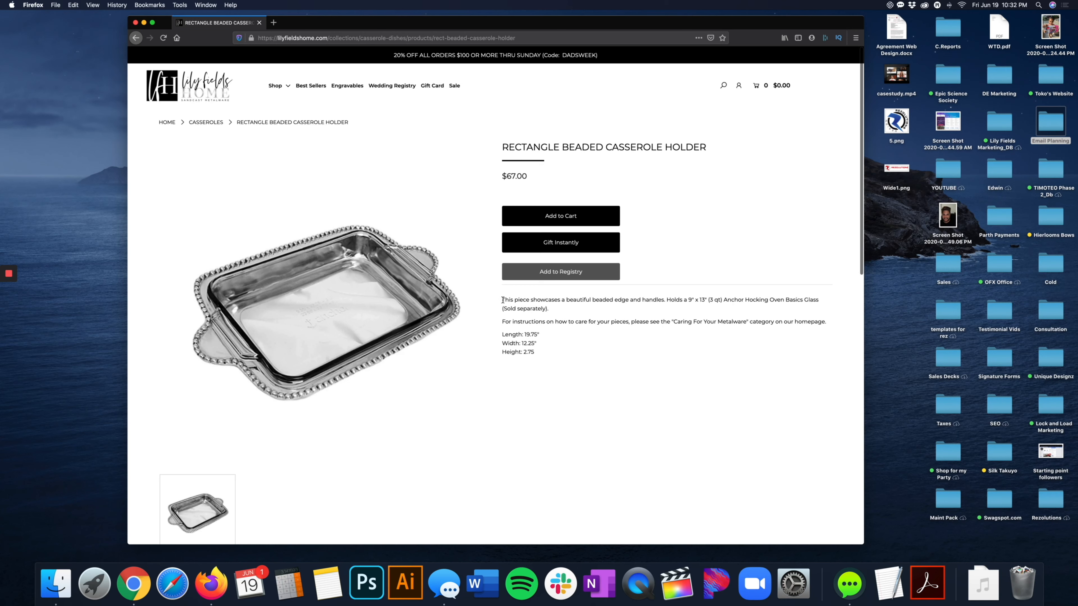
triple_click(501, 303)
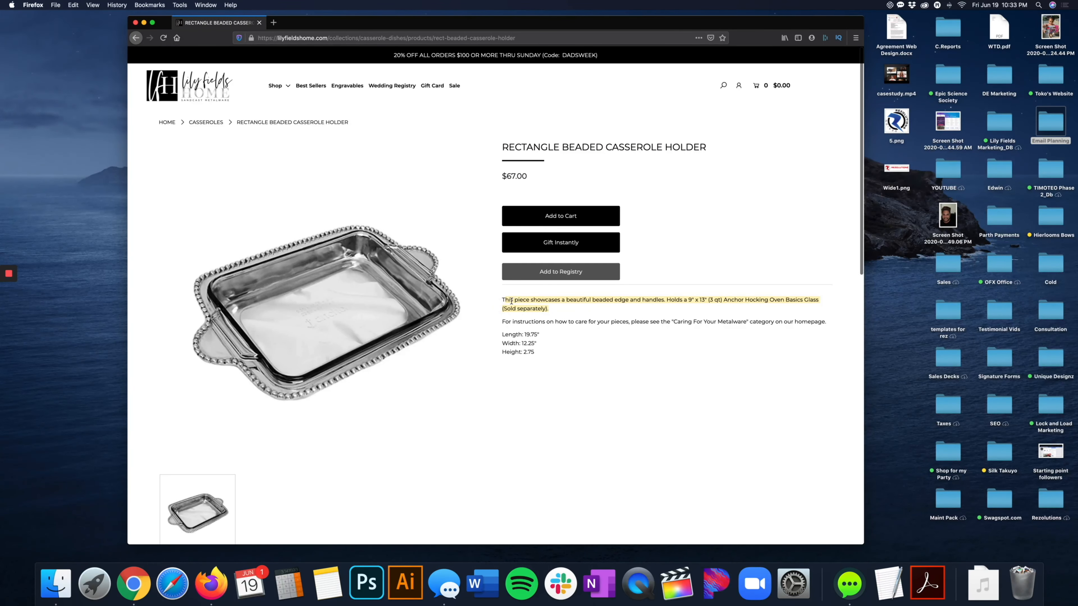
left_click(509, 302)
triple_click(507, 302)
left_click_drag(508, 301, 503, 301)
right_click(509, 297)
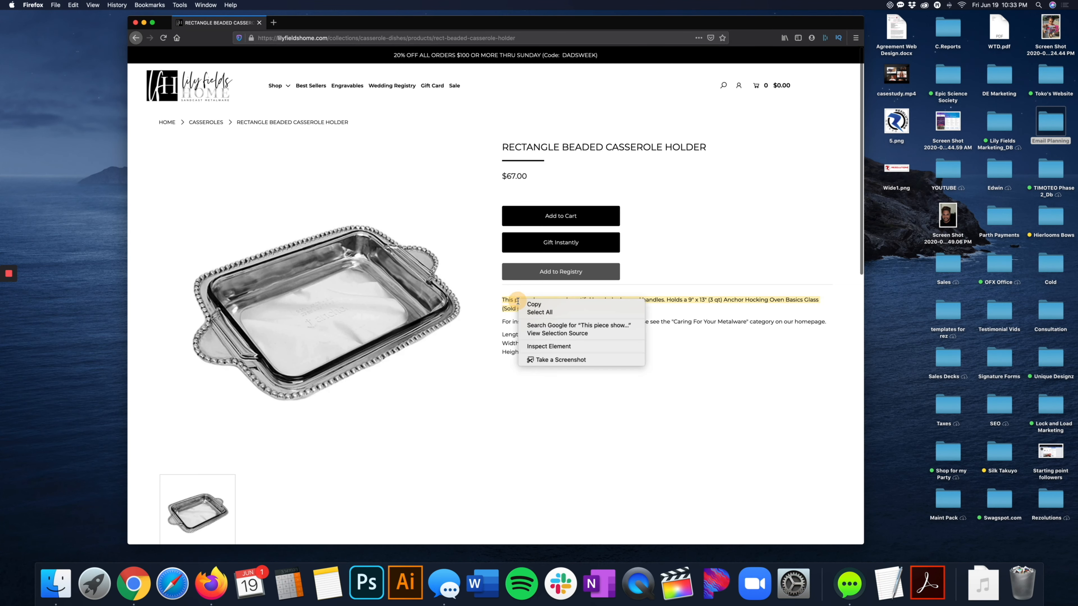
left_click(526, 301)
Replace the header's placeholder body text in Postcards with the copied description beginning "This piece showcases a beautiful beaded edge and handles.".
key("ctrl+Right")
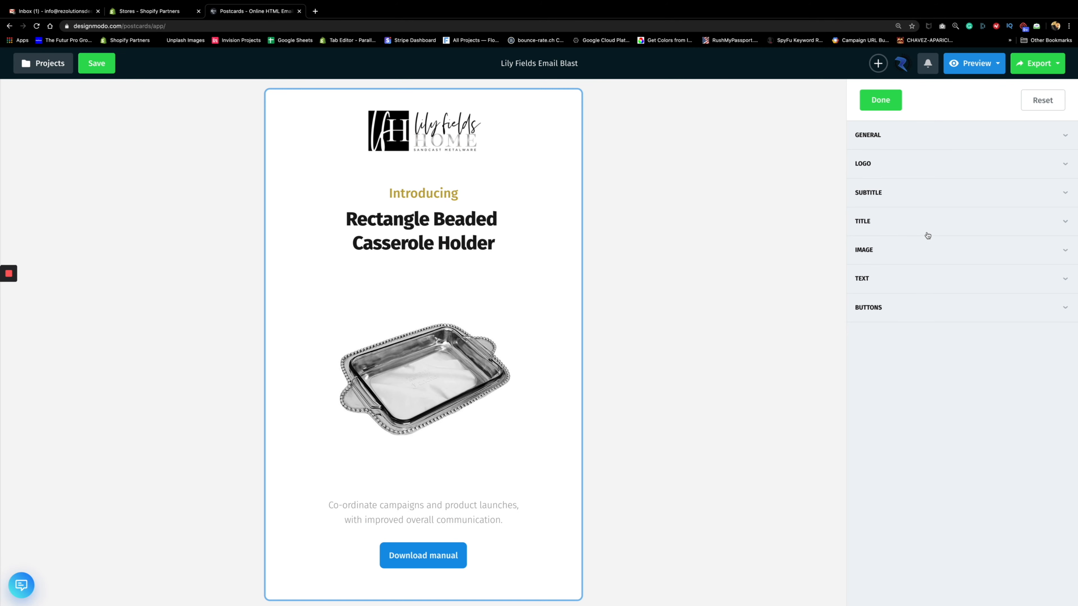
left_click(892, 280)
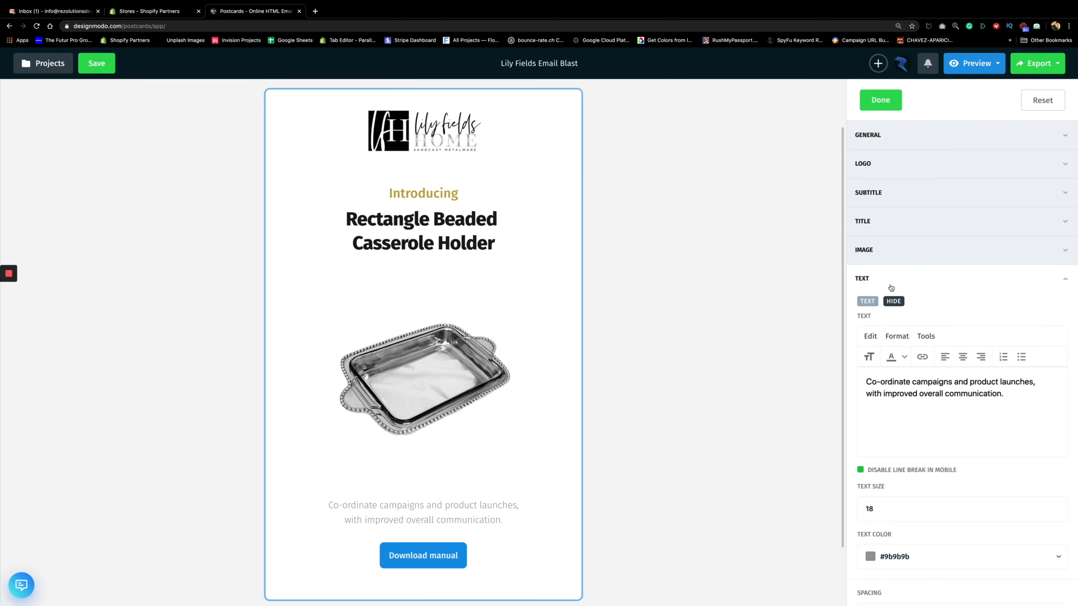
triple_click(925, 393)
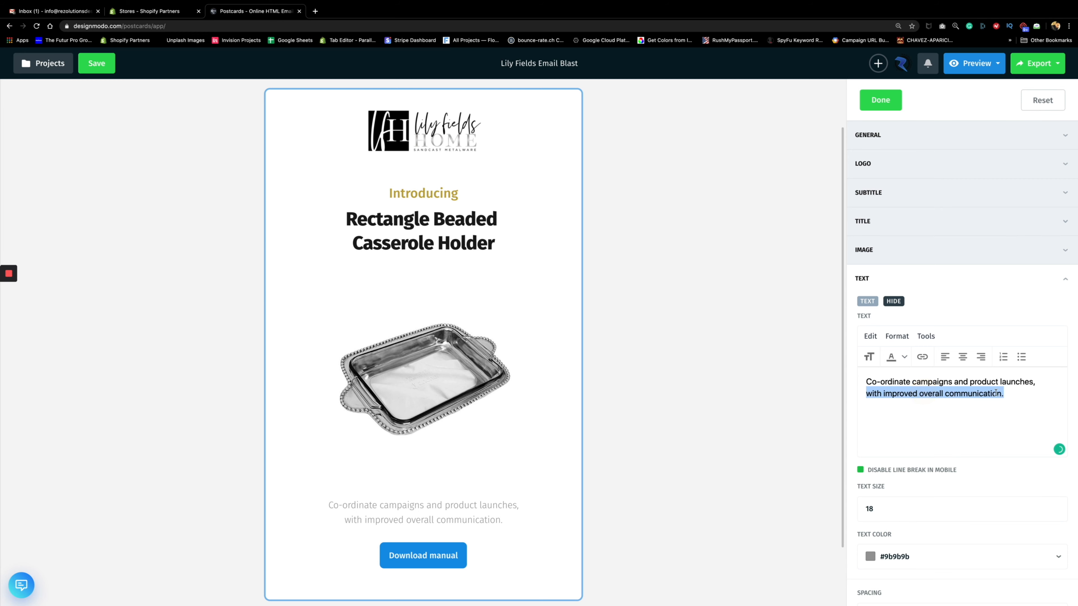
left_click_drag(1006, 393, 847, 380)
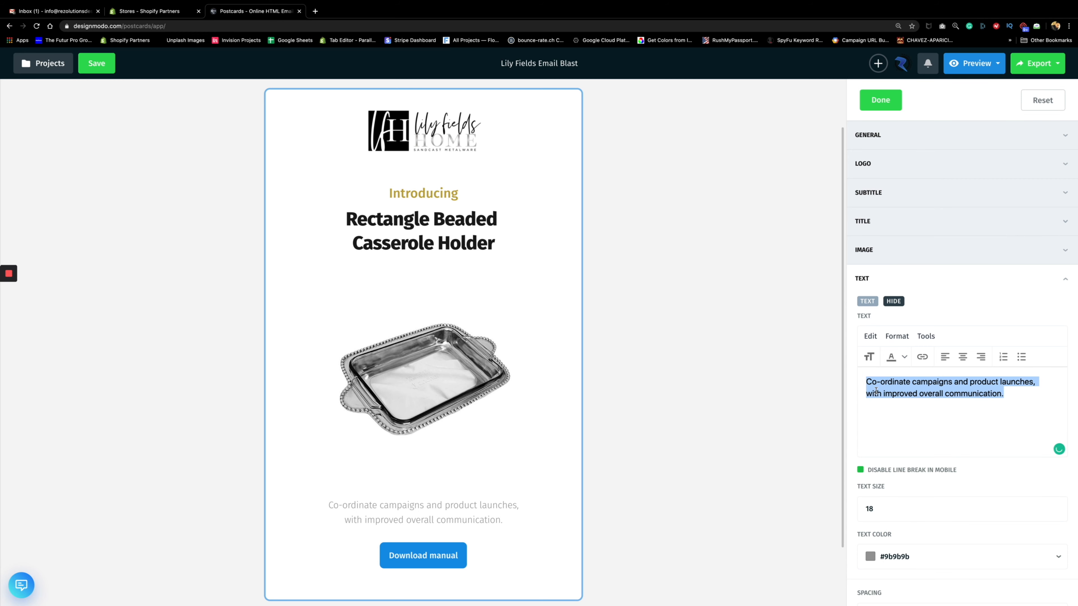
type("This piece showcases a beautiful beaded edge and handles. Holds a 9\" x 13\" (3 qt) Anchor Hocking Oven Basics Glass (Sold separately).")
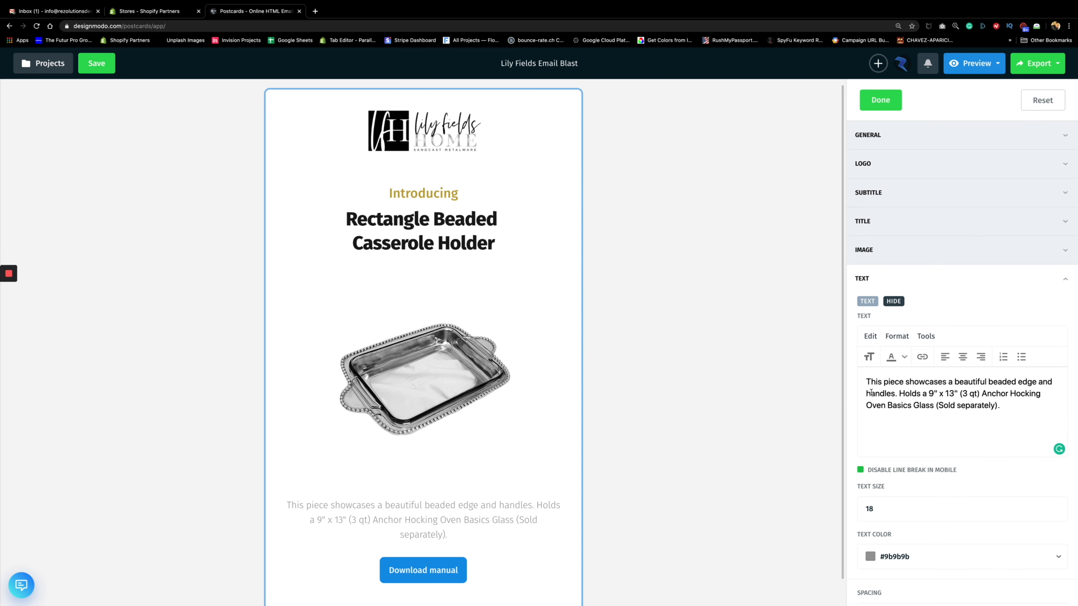
left_click(1065, 282)
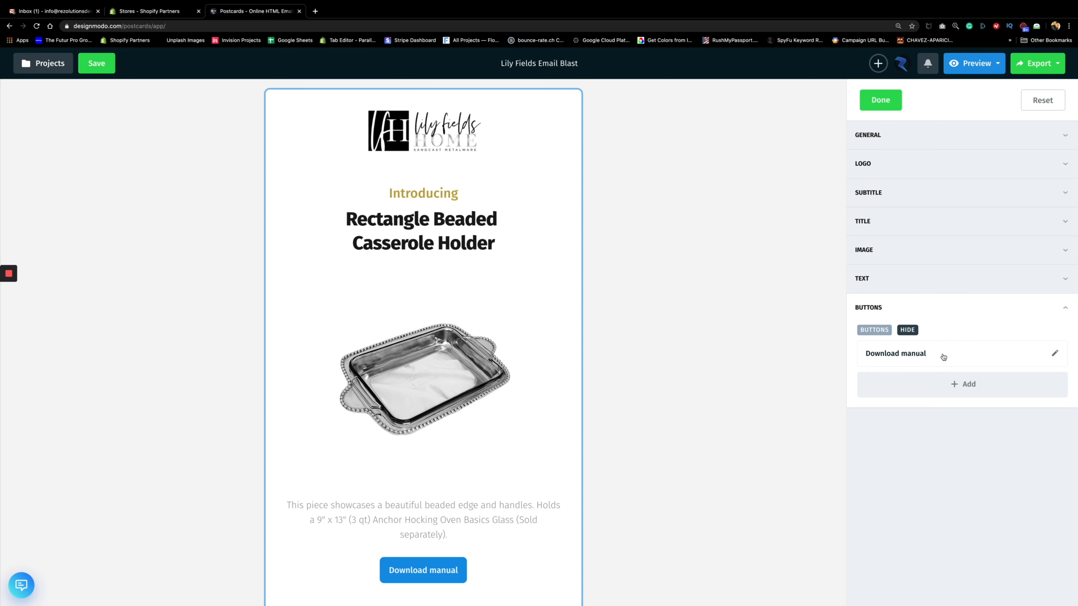
Change the label of the header's "Download manual" button to "Pre Order Today".
left_click(1055, 353)
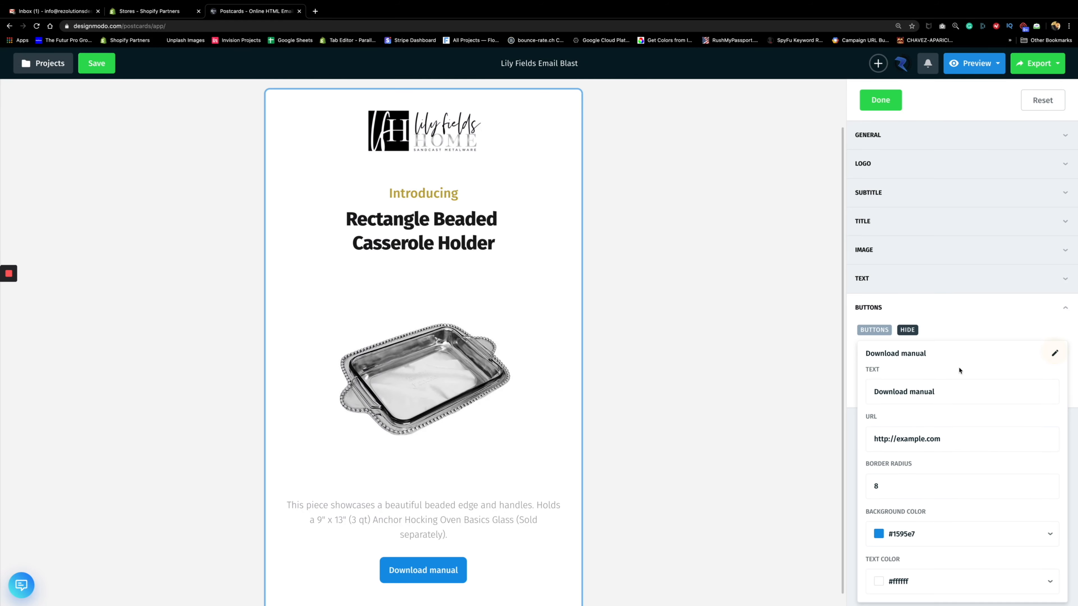
triple_click(905, 397)
type("P")
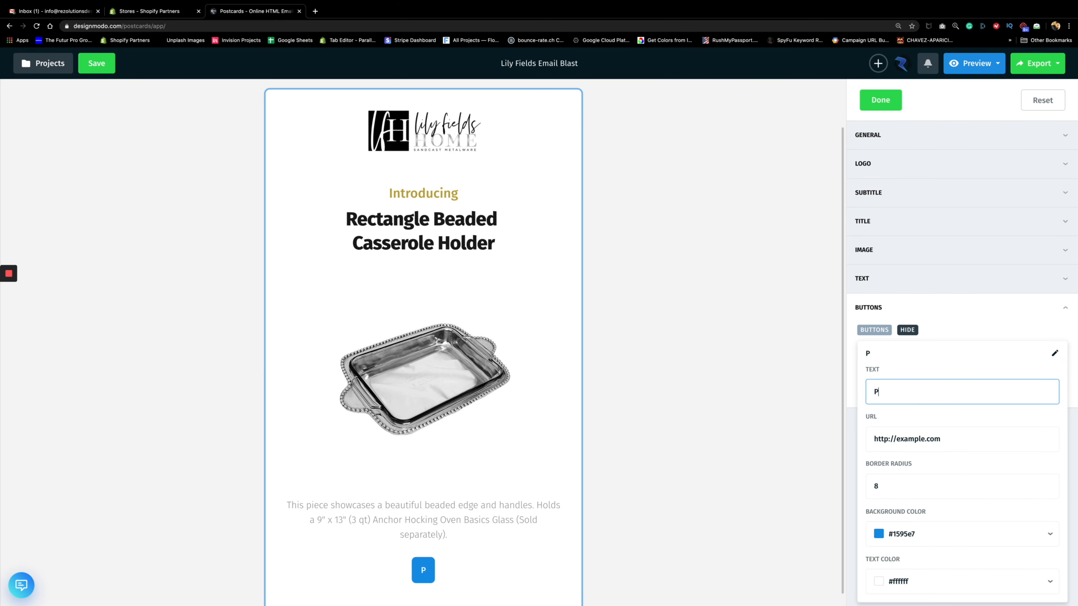
type("reo")
key("BackSpace")
type("Order Today")
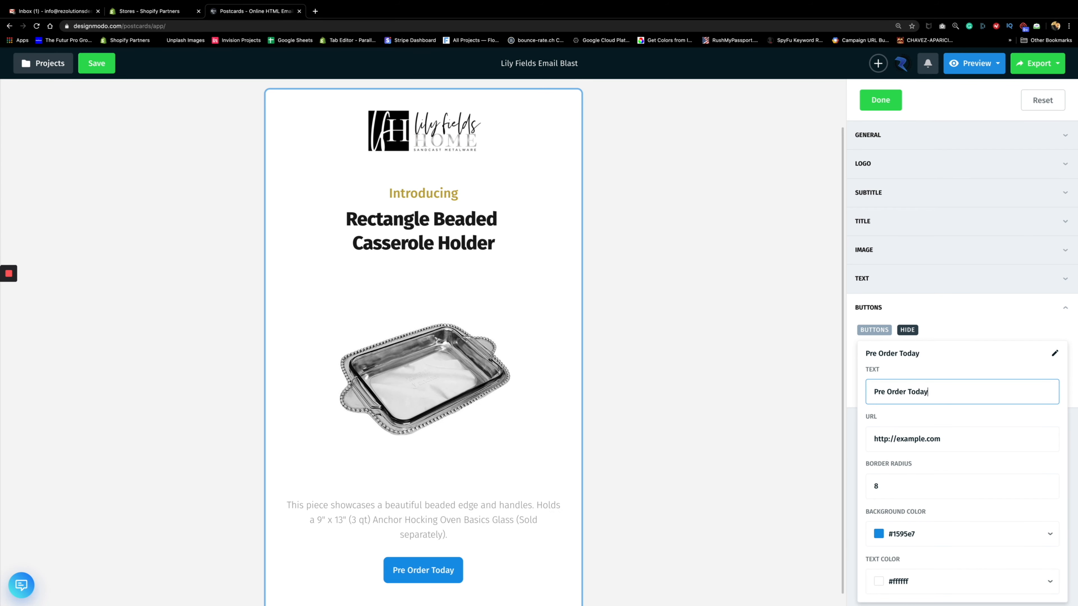
Set the Pre Order Today button's background color to black #000000.
left_click(880, 535)
scroll(894, 535, "down", 3)
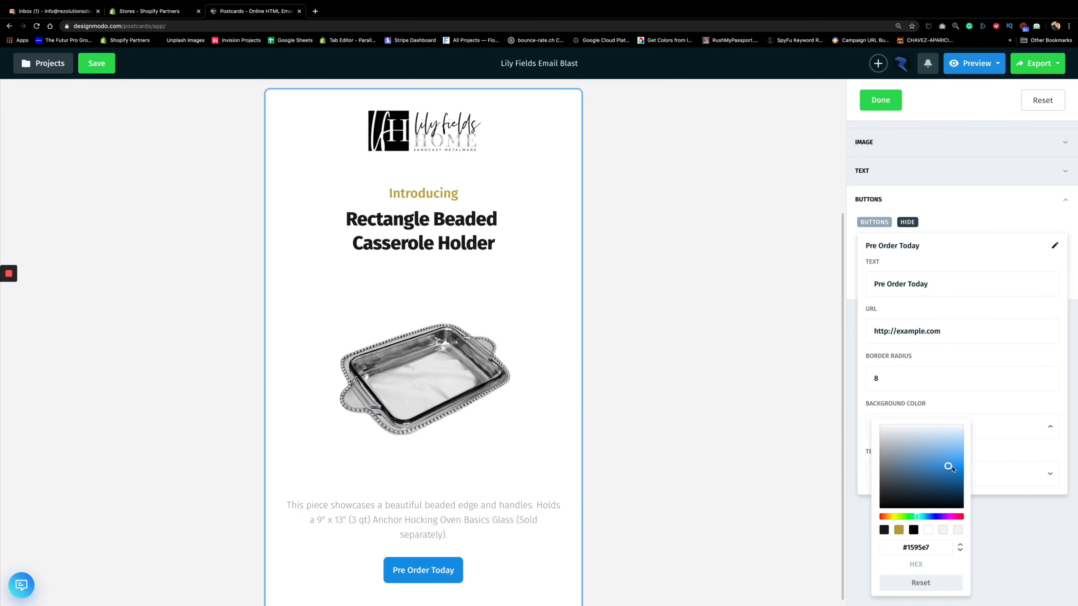
left_click_drag(947, 467, 871, 513)
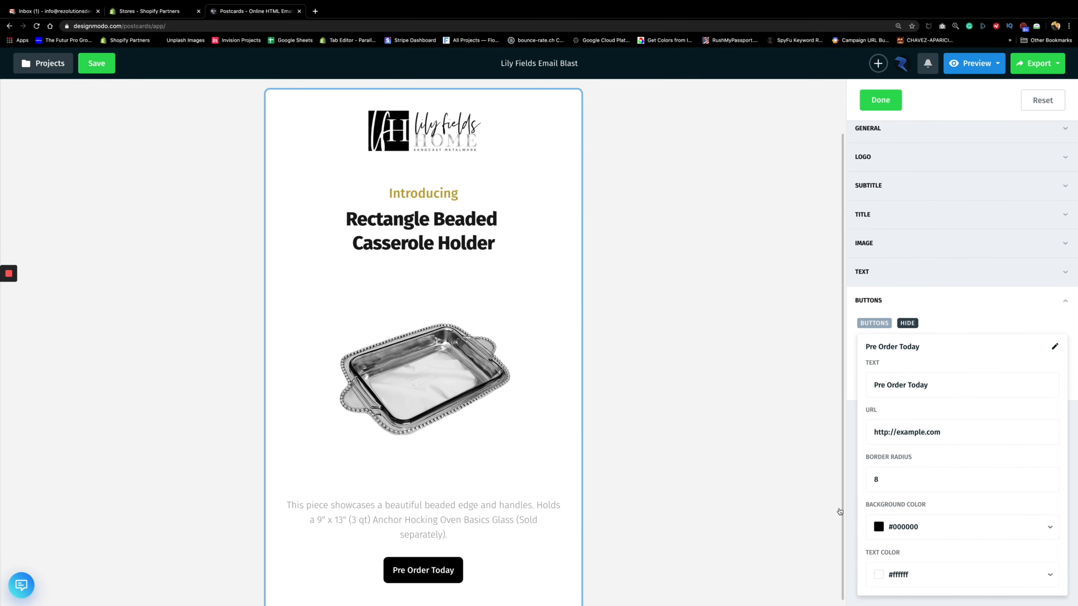
left_click(1054, 347)
Select the Pre Order Today button's placeholder URL and copy the Rectangle Beaded Casserole Holder product page address from Firefox.
left_click(1055, 354)
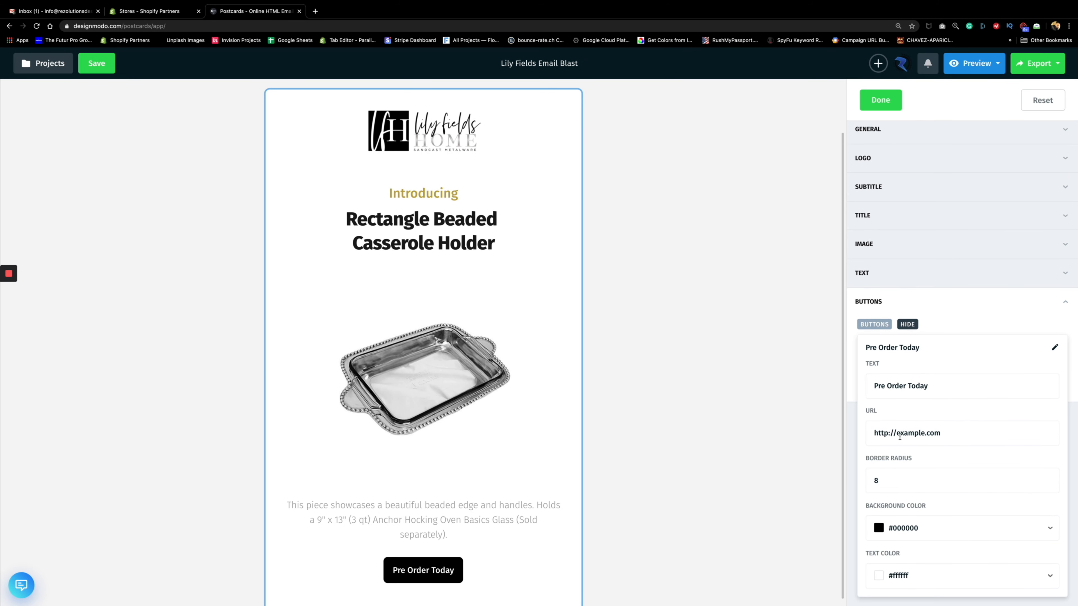
triple_click(919, 431)
key("super+Tab")
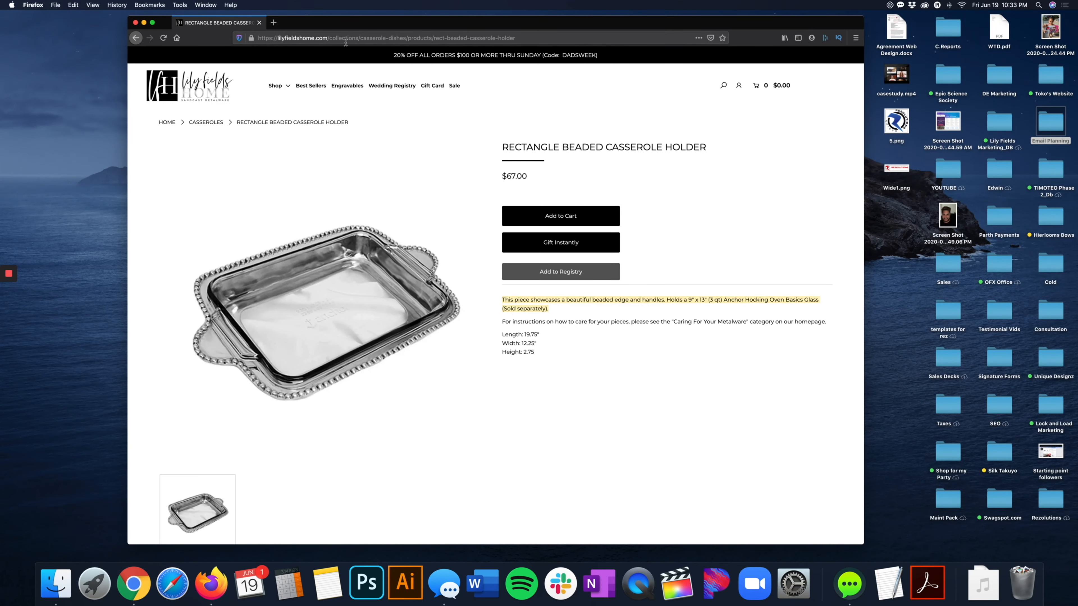
left_click(348, 38)
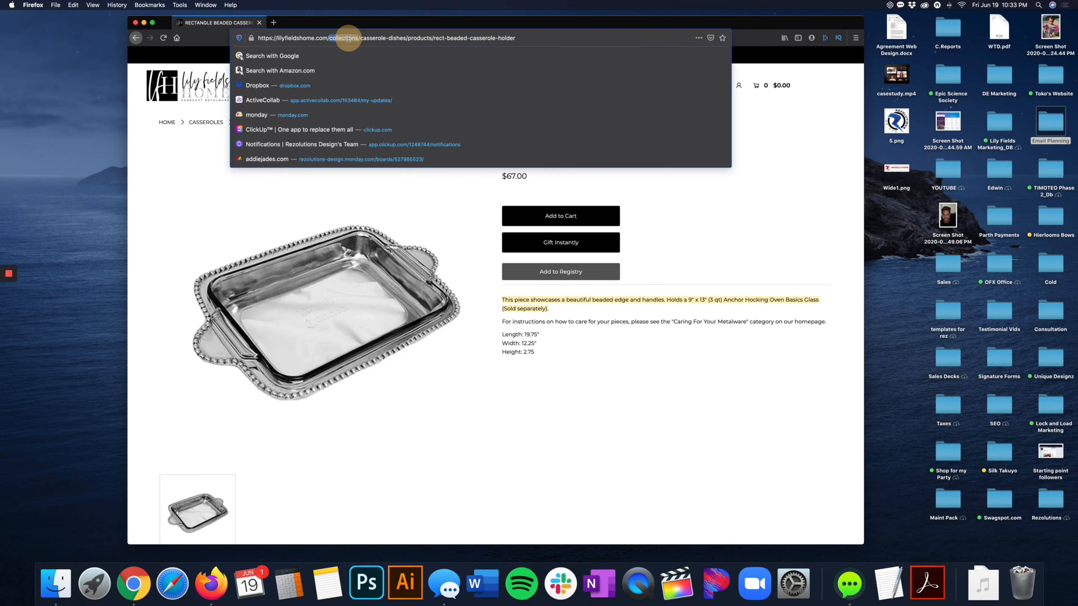
right_click(348, 38)
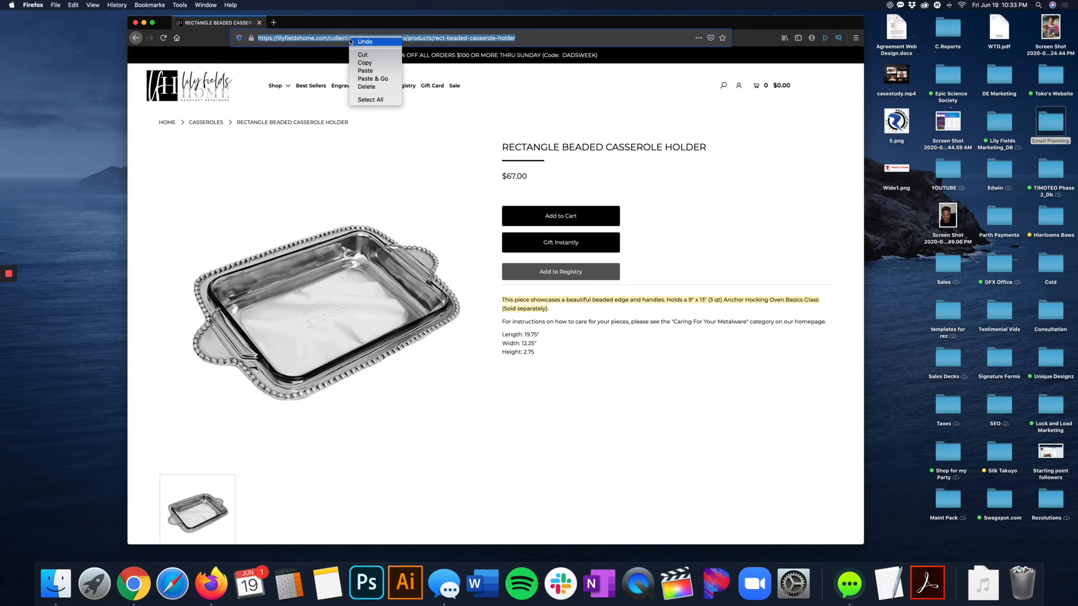
left_click(365, 63)
Back in Postcards, replace the Pre Order Today button's URL with the copied product page address and finish editing the header.
key("super+Tab")
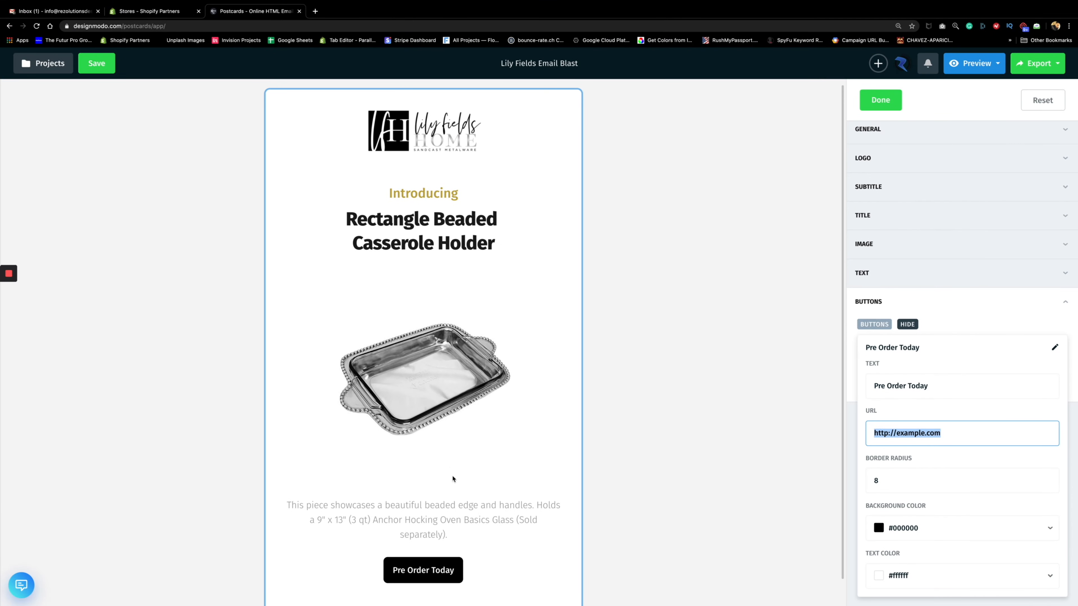
key("super+v")
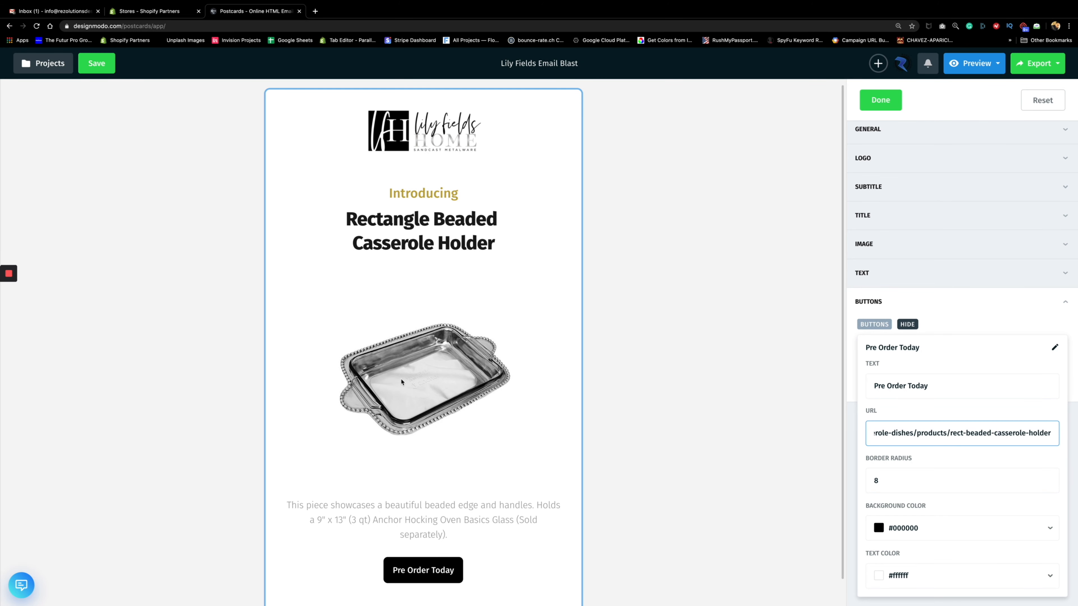
key("super+Tab")
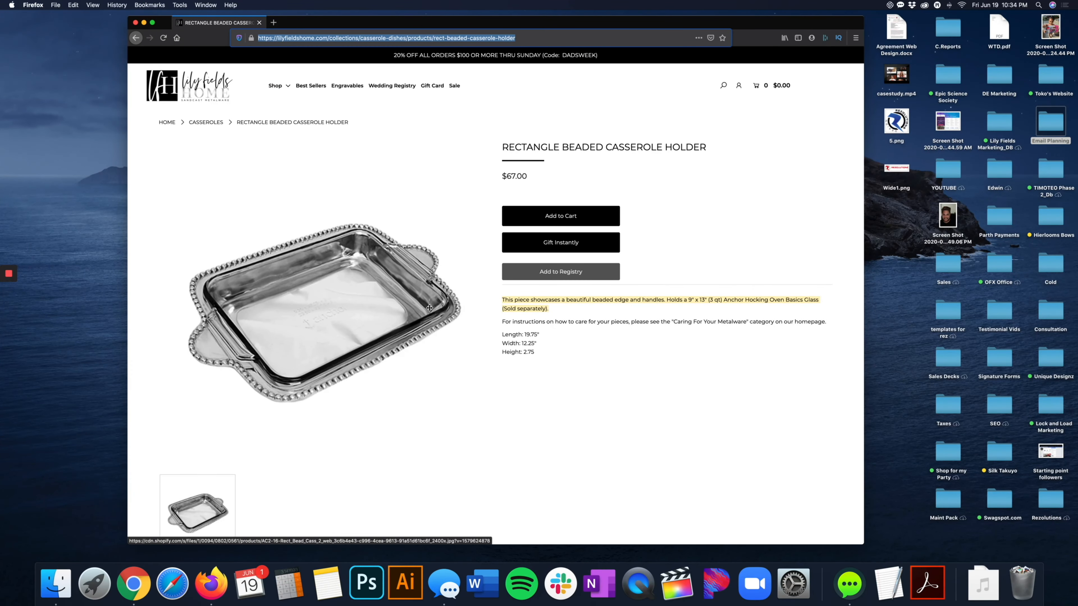
key("super+Tab")
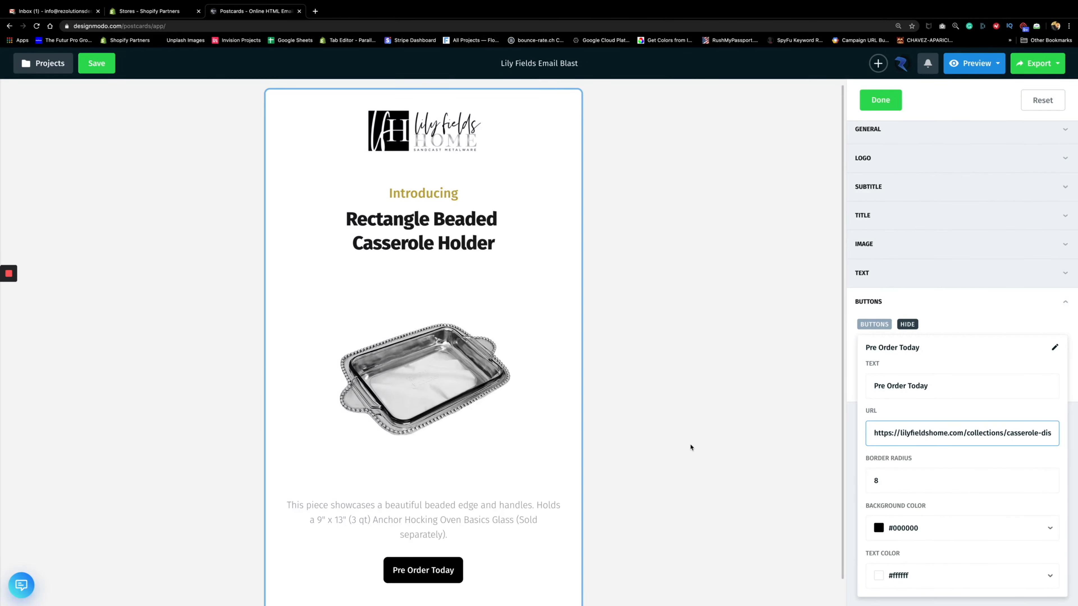
left_click(1054, 348)
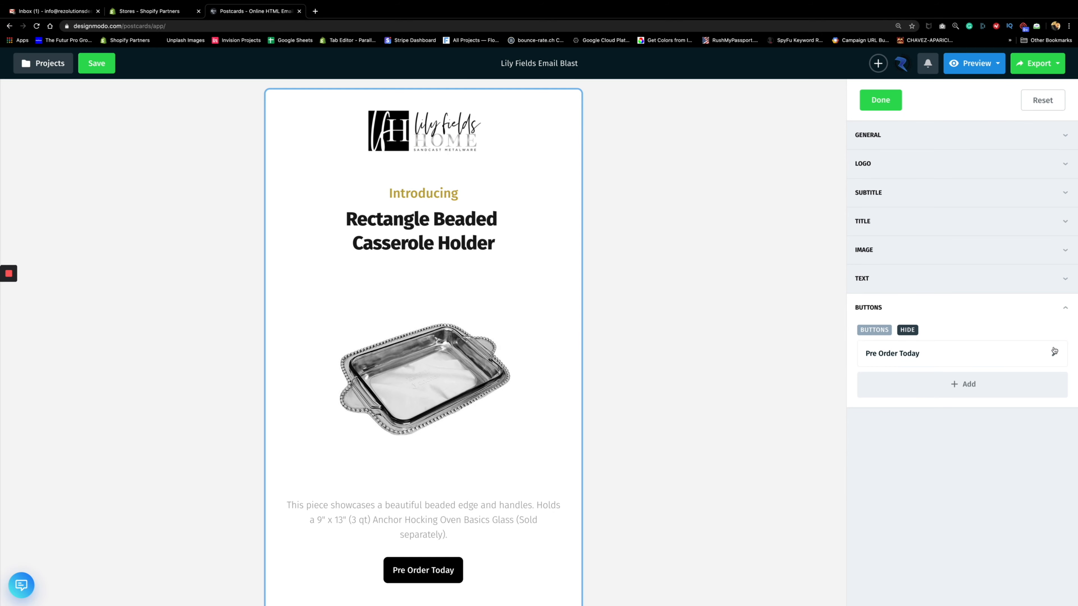
left_click(879, 102)
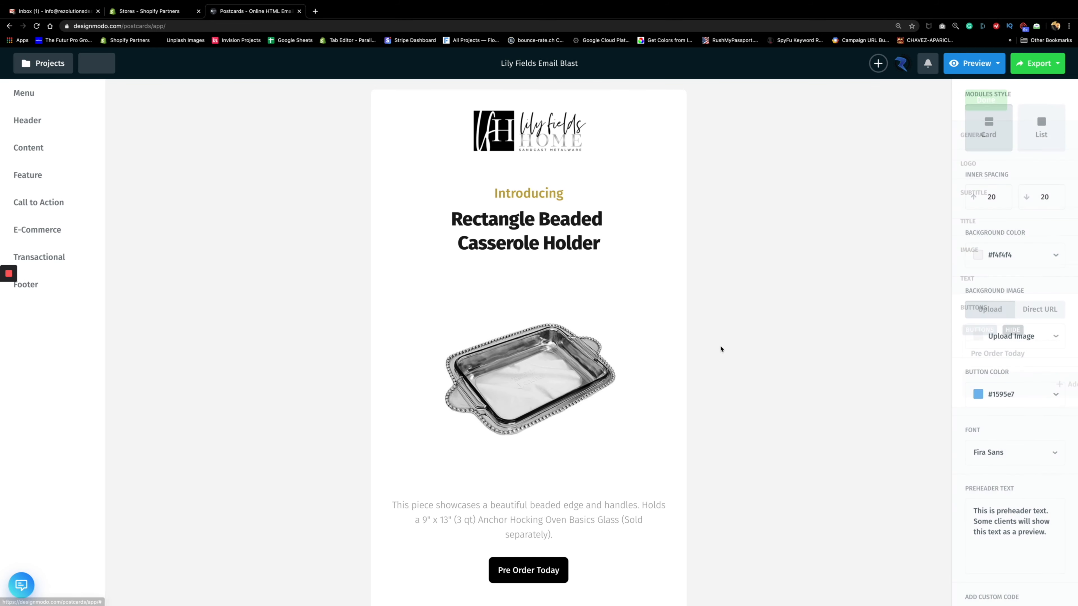
Preview the email in desktop and mobile layouts and return to the editor.
scroll(485, 324, "down", 1)
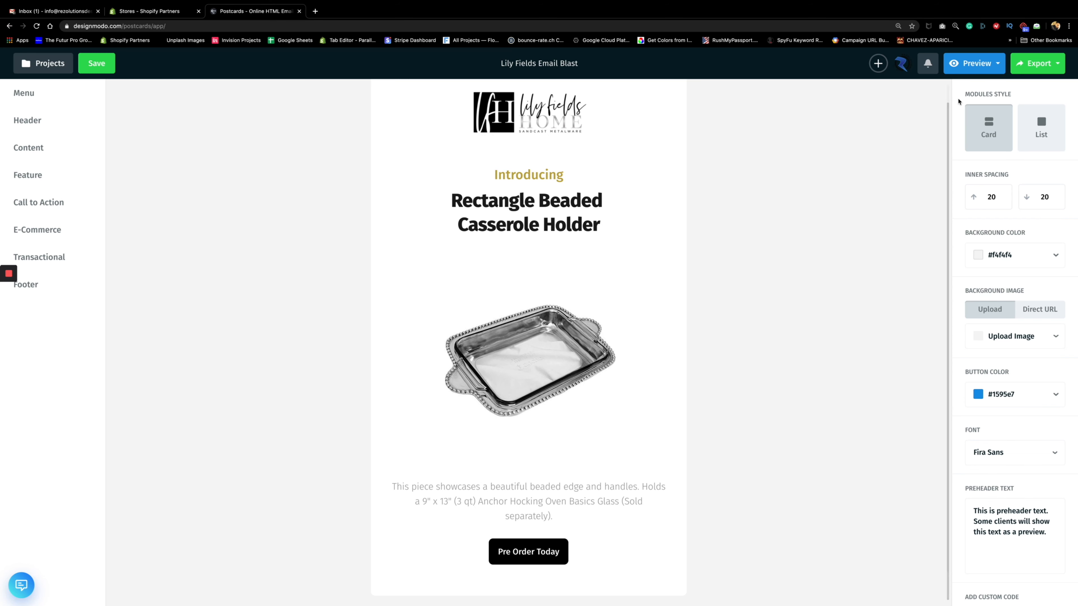
left_click(998, 63)
left_click(968, 94)
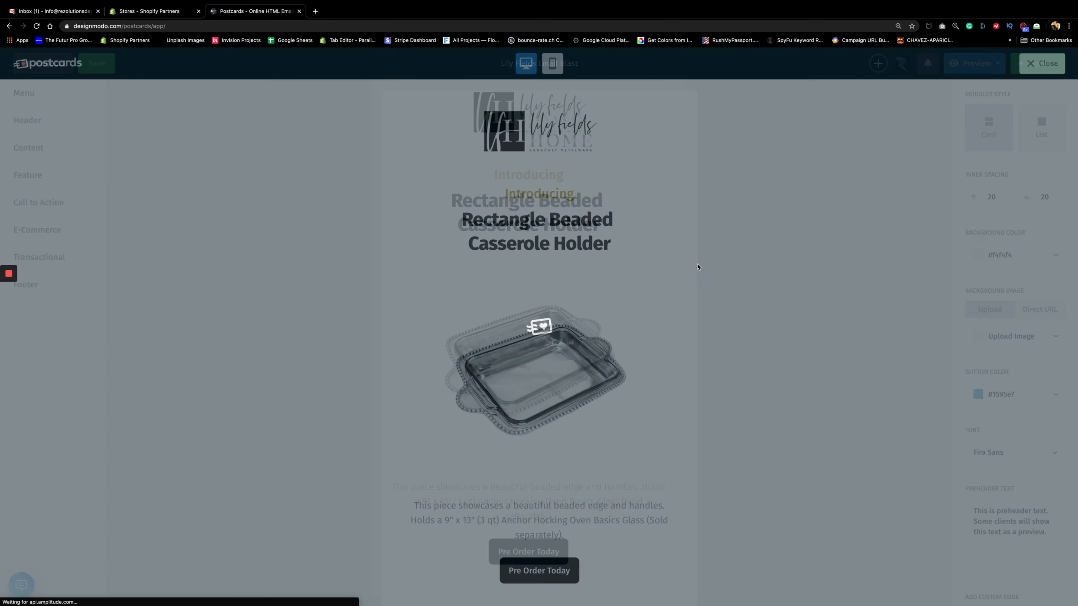
scroll(682, 182, "down", 1)
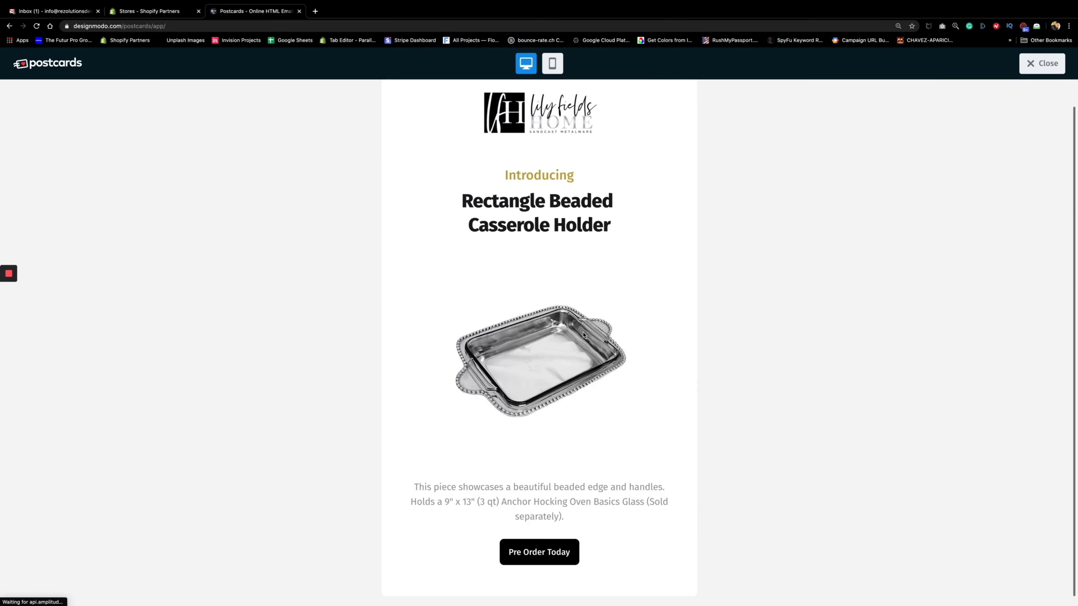
scroll(682, 182, "up", 1)
left_click(552, 62)
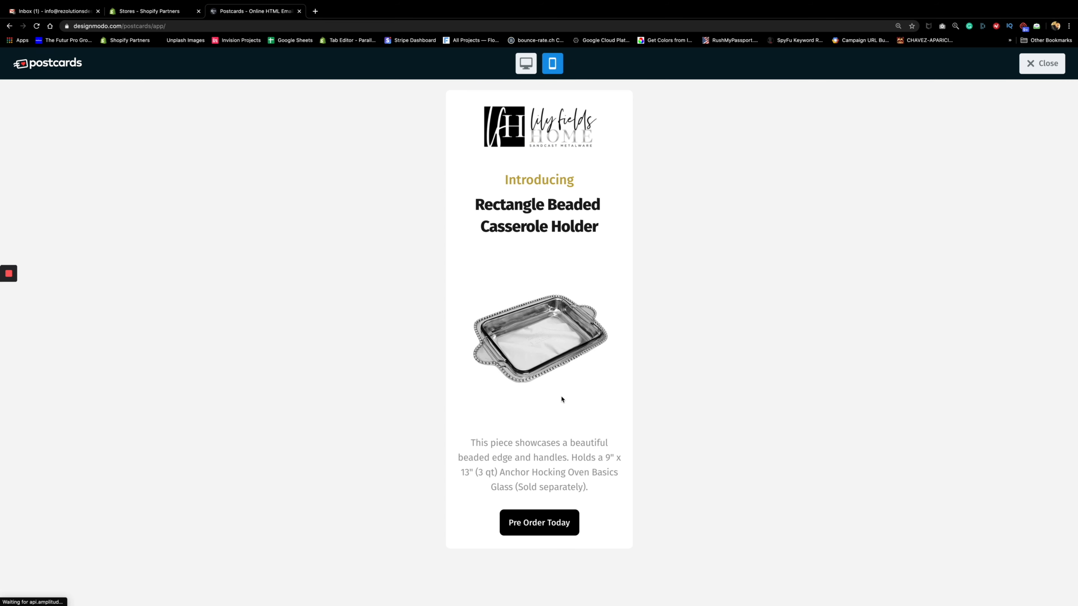
left_click(1043, 64)
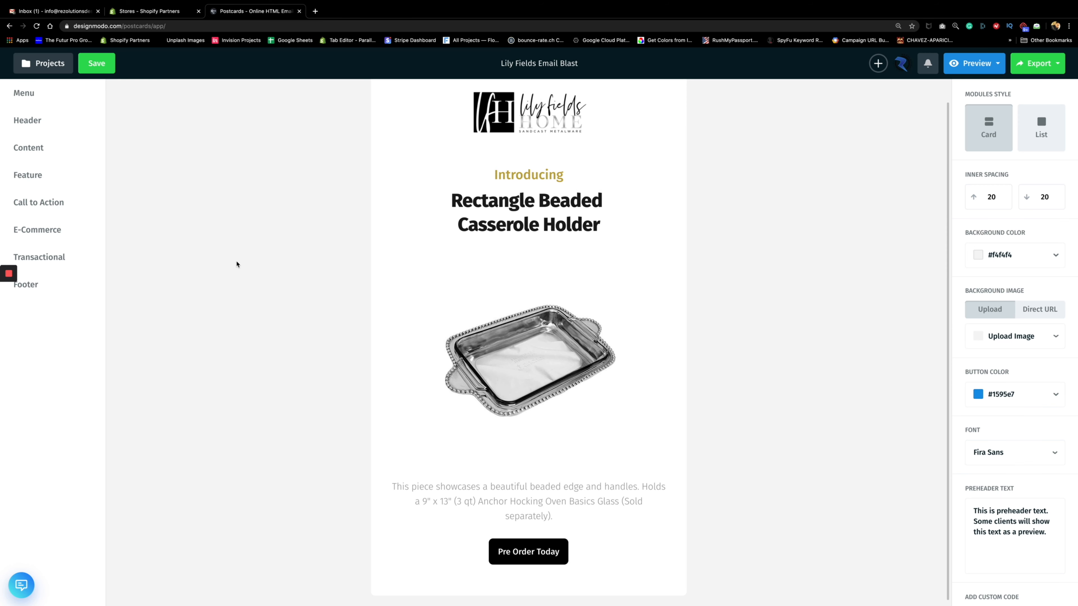
Add the Call to Action 2 module below the header and open its settings.
mouse_move(33, 203)
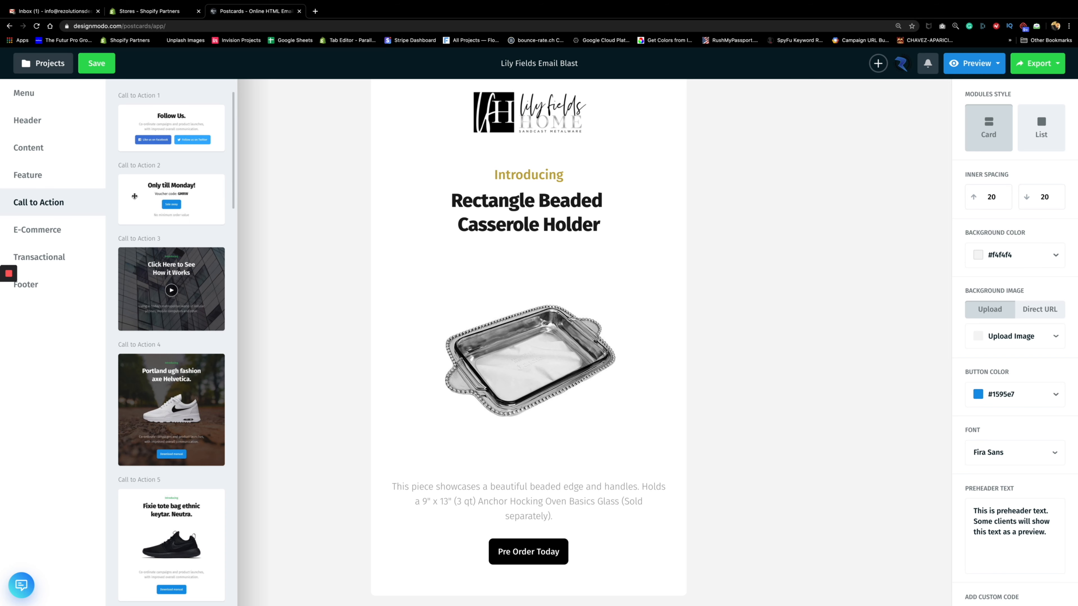
left_click_drag(137, 202, 386, 463)
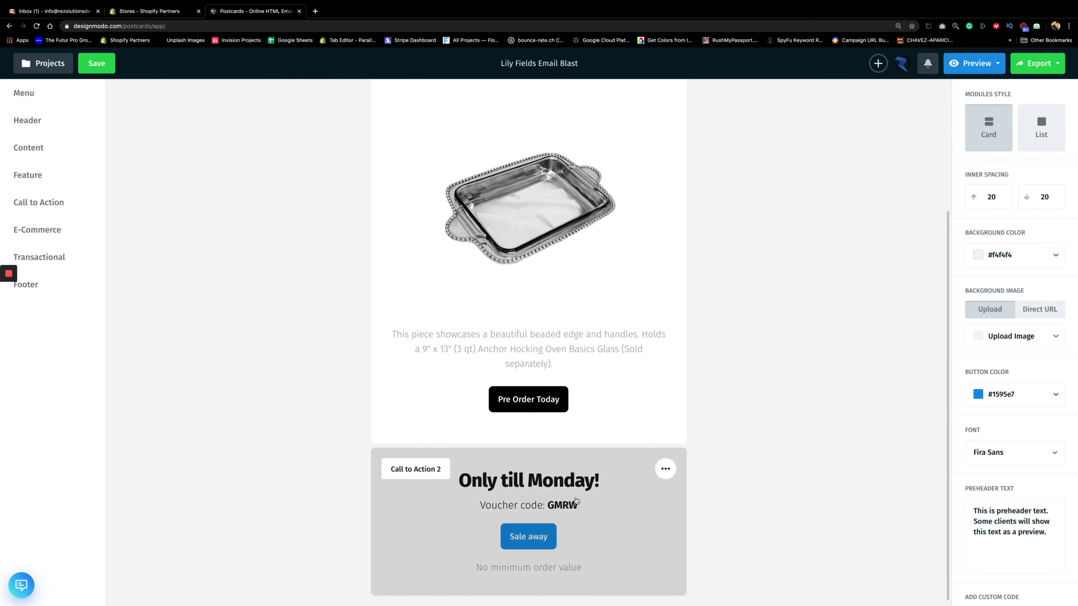
left_click(596, 489)
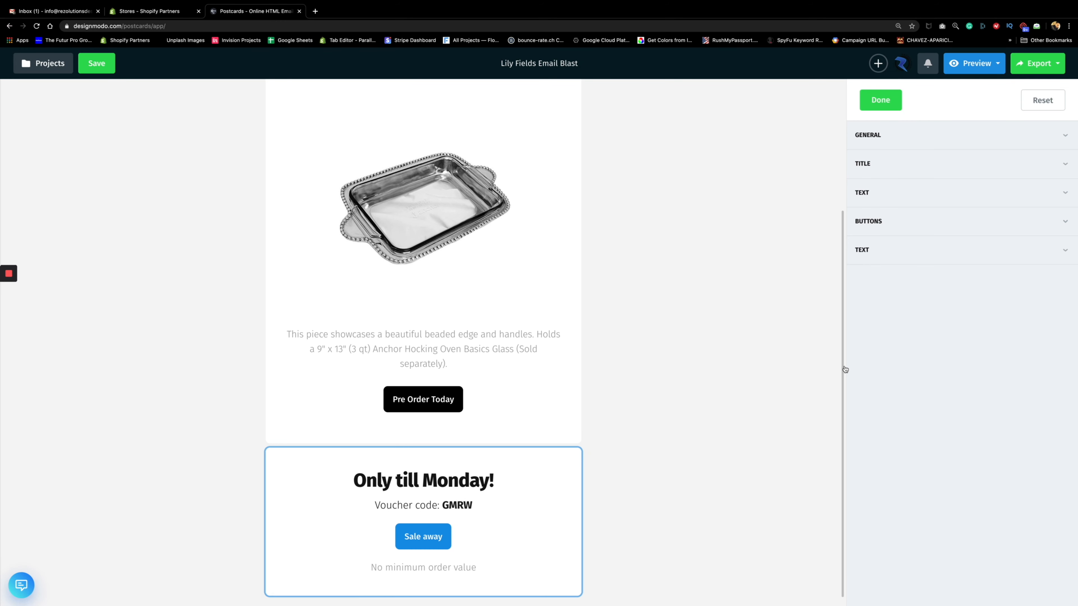
Change the Call to Action 2 module's title to "Save 20% for Fathers Day!".
left_click(897, 163)
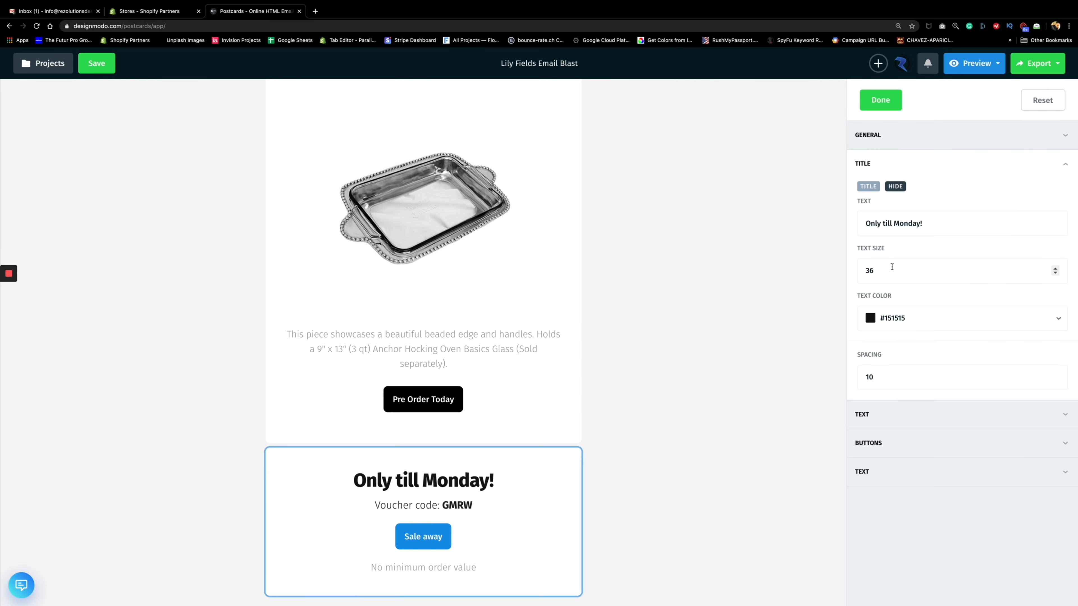
triple_click(910, 224)
type("Sav")
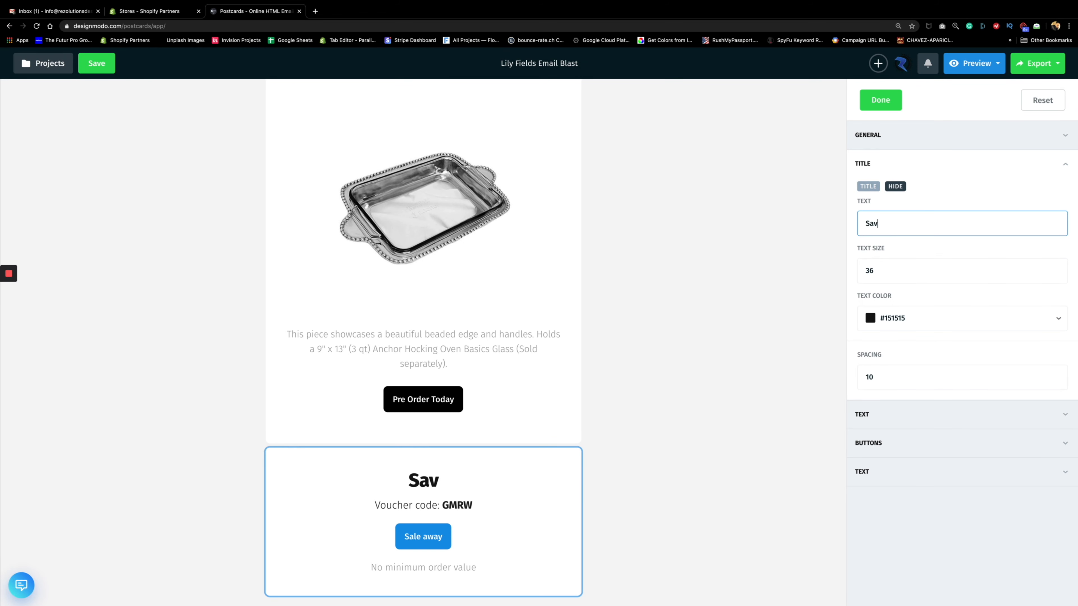
type("e 20")
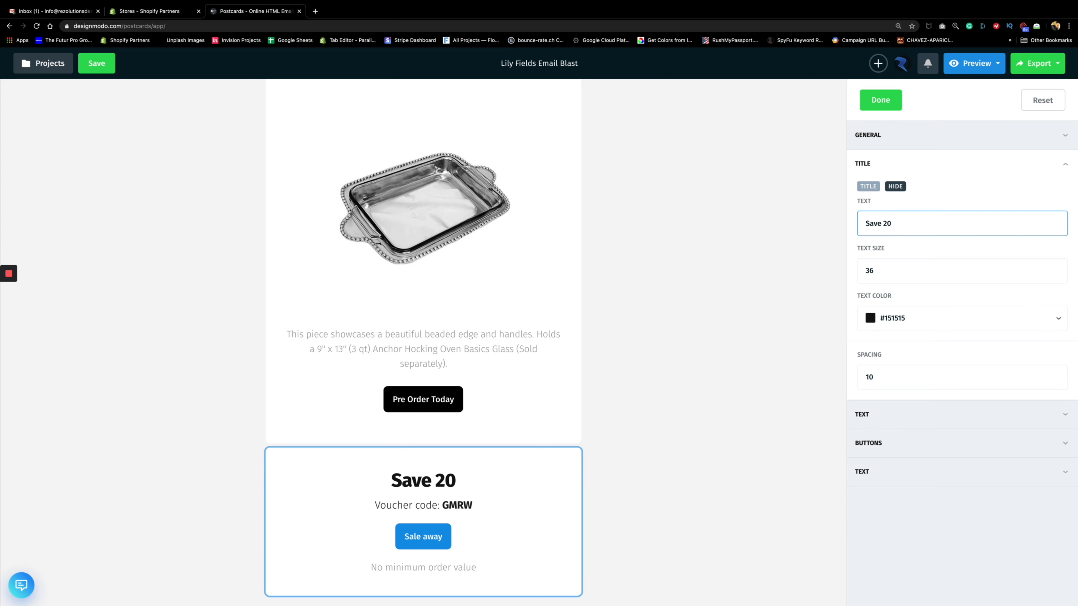
type("%")
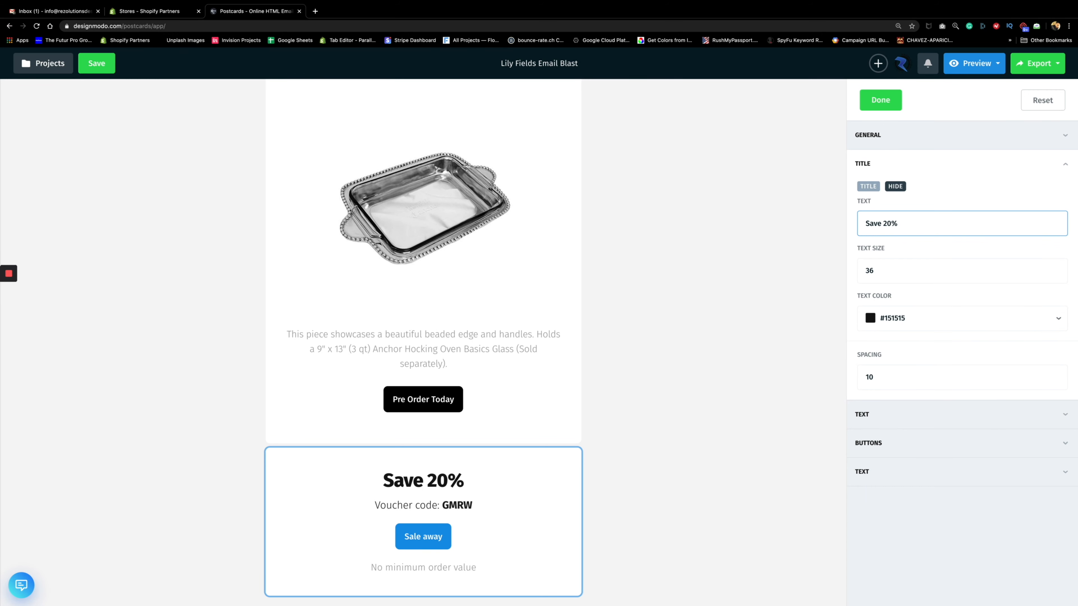
type(" for ")
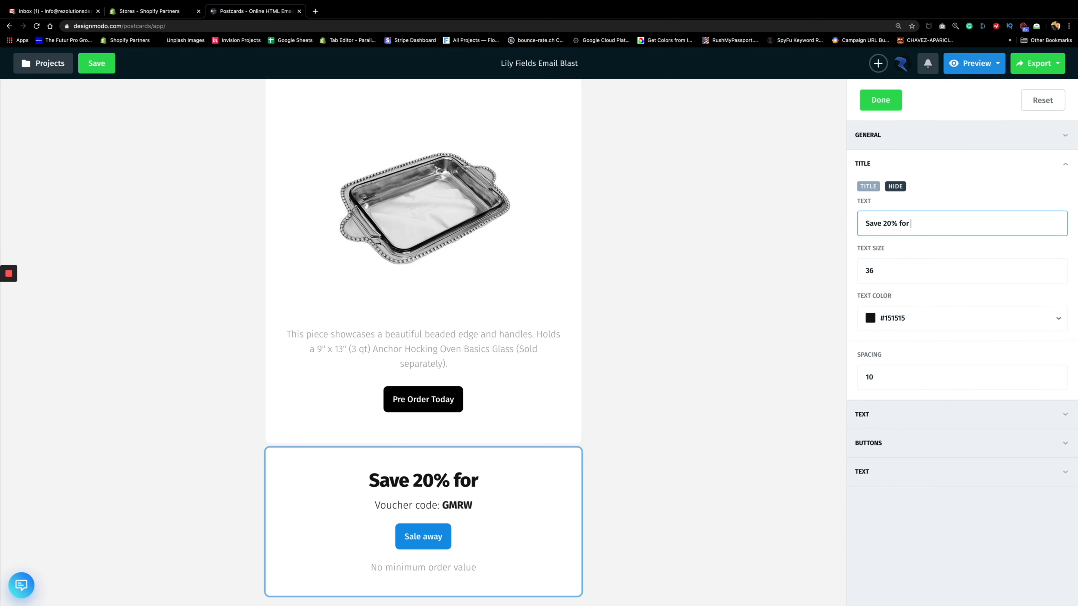
type("Fathers Da")
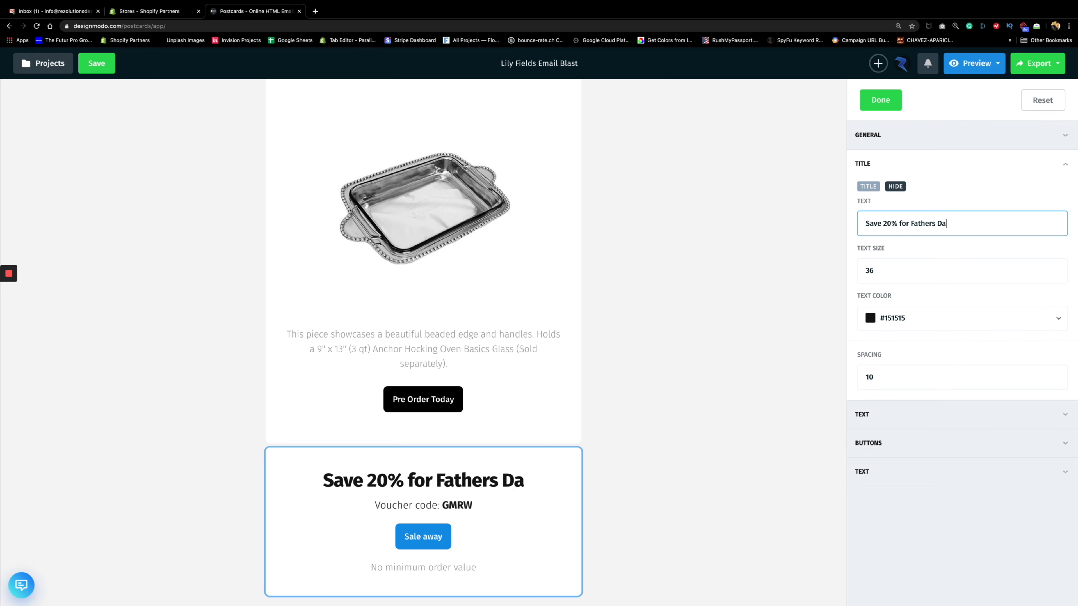
type("y!")
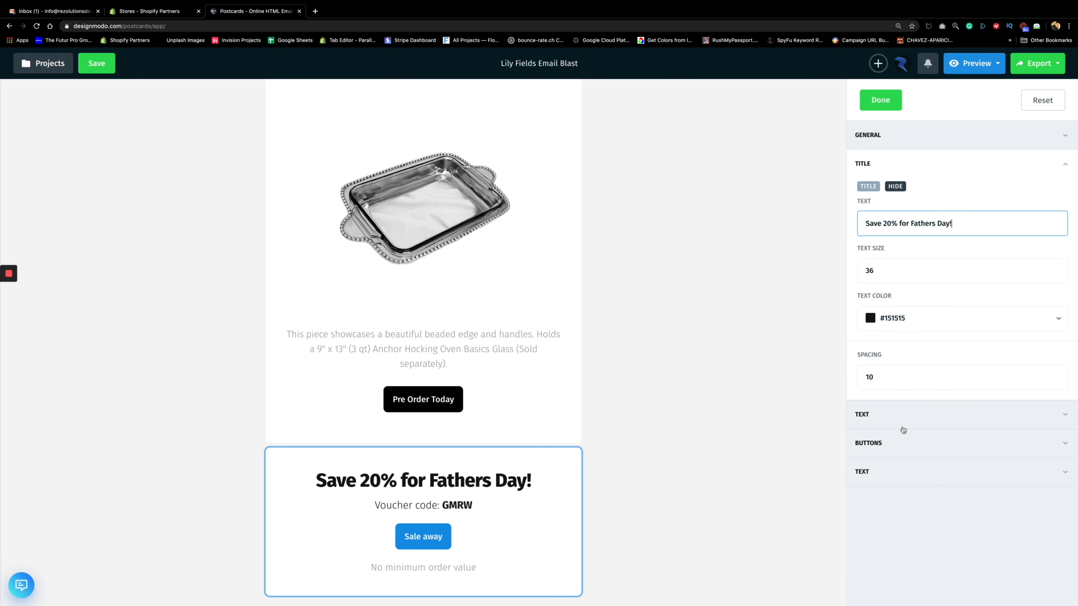
Change the voucher code in the call-to-action text to FATHER20, keeping the "Voucher code:" wording.
left_click(900, 414)
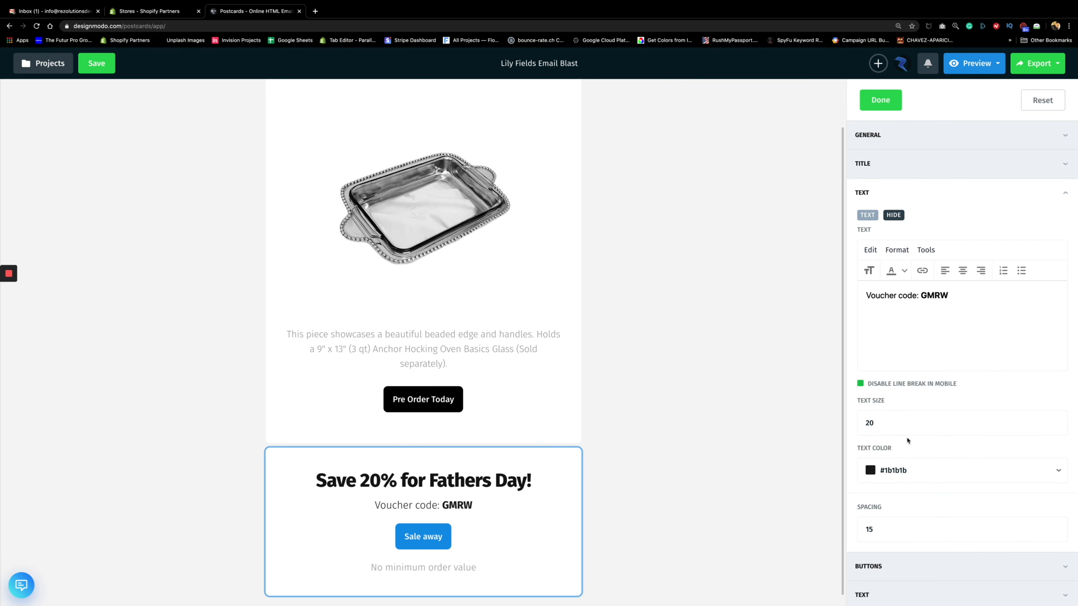
mouse_move(922, 296)
left_mouse_down()
mouse_move(947, 296)
mouse_move(921, 296)
left_mouse_up()
type("FATHER")
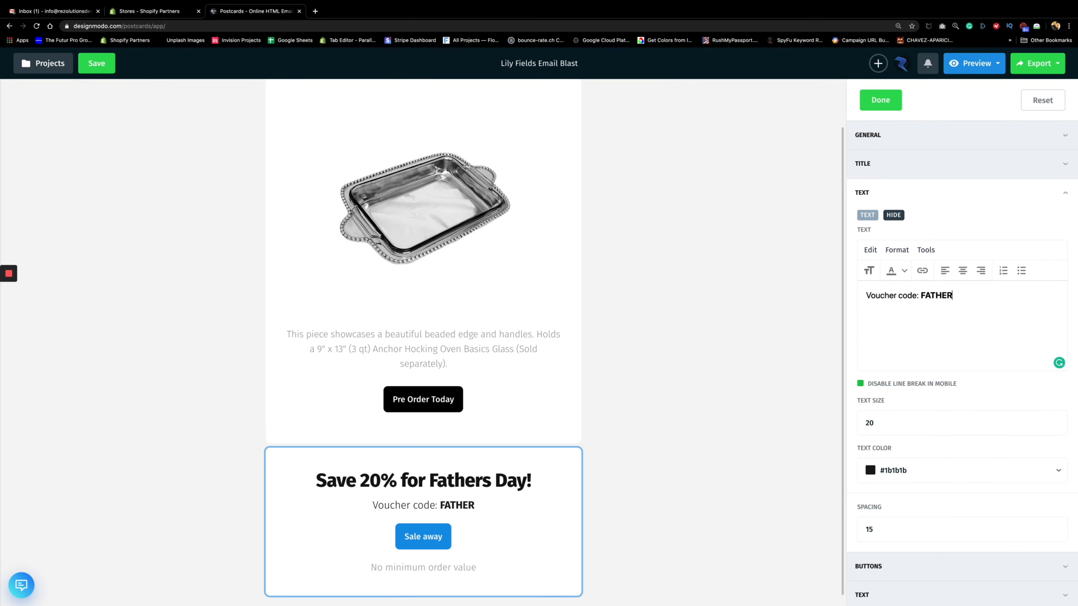
type("20")
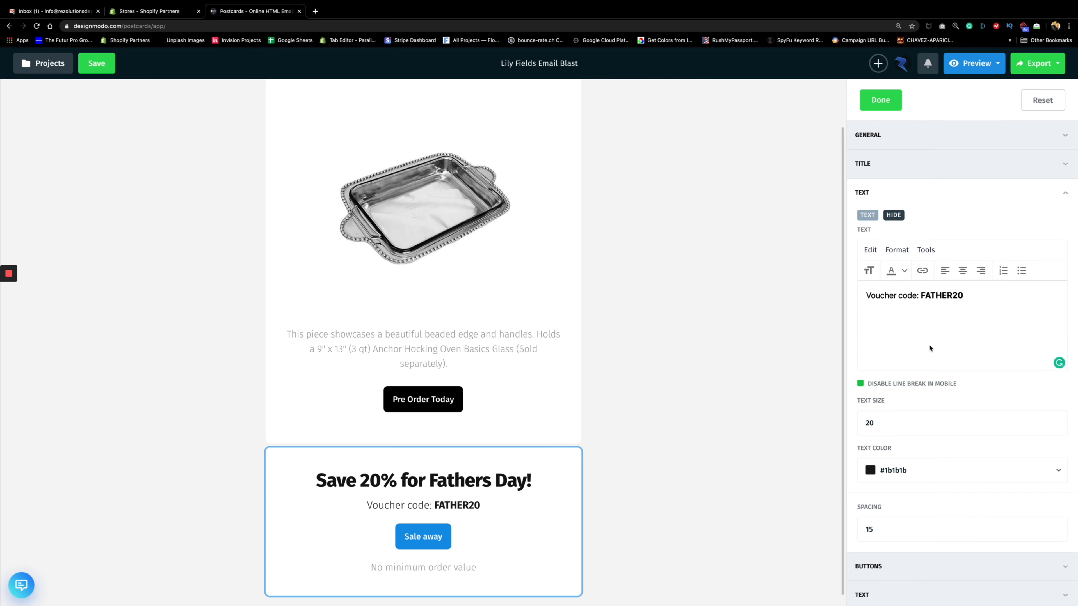
left_click(1066, 194)
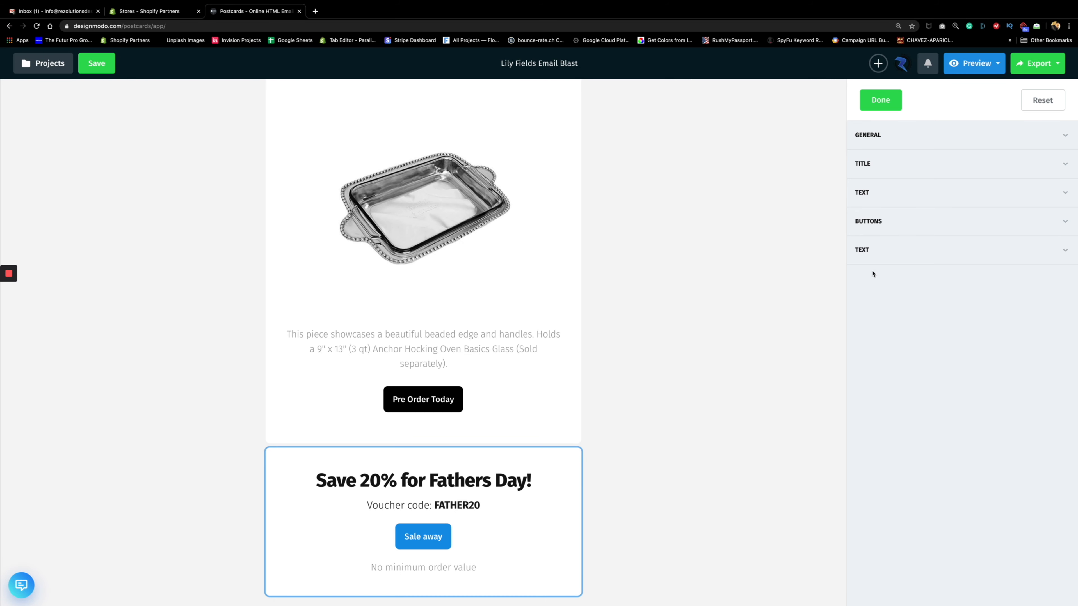
Select the Sale away button's placeholder URL and copy the address of the Lily Fields Home Best Sellers page from Firefox.
left_click(885, 222)
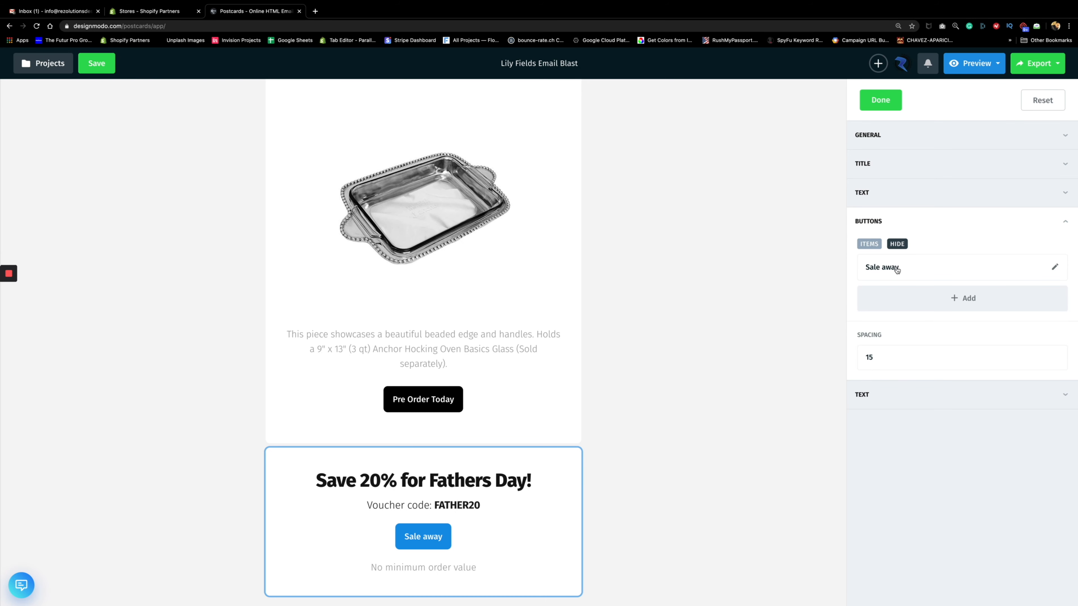
left_click(1055, 267)
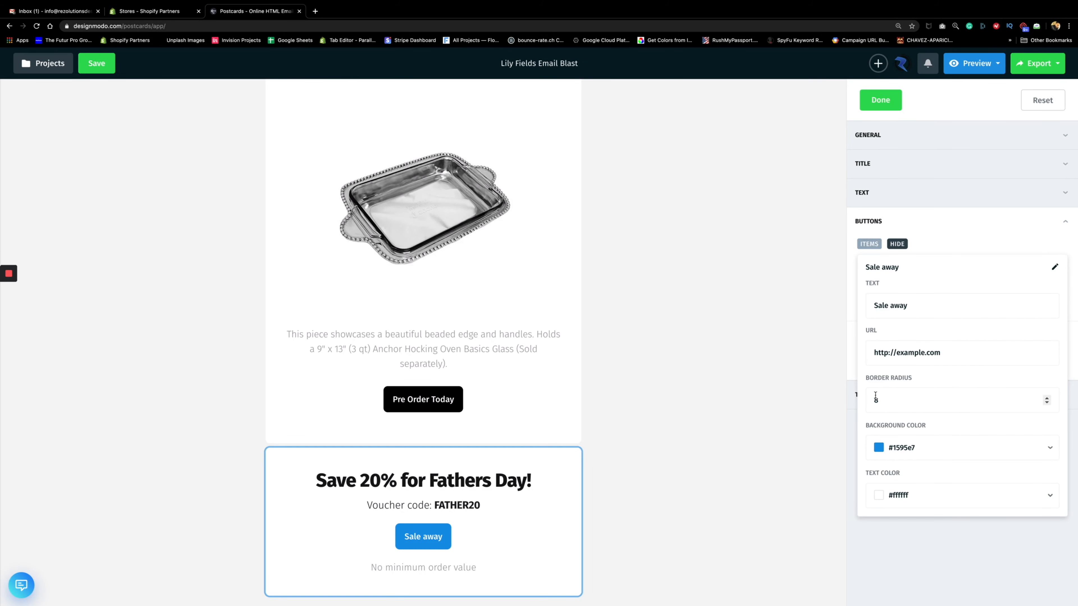
triple_click(891, 353)
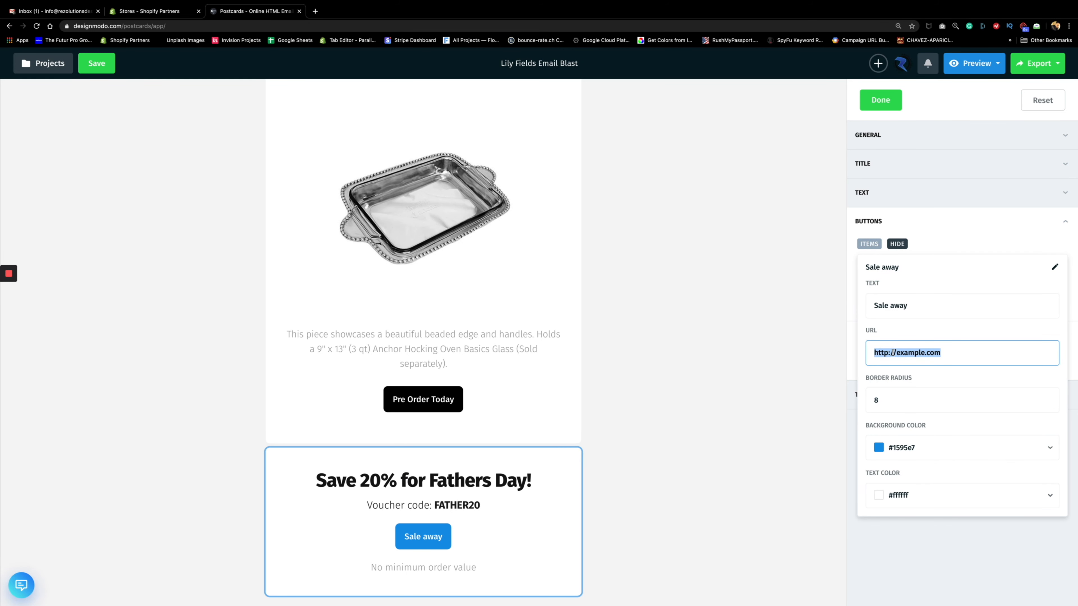
key("super+Tab")
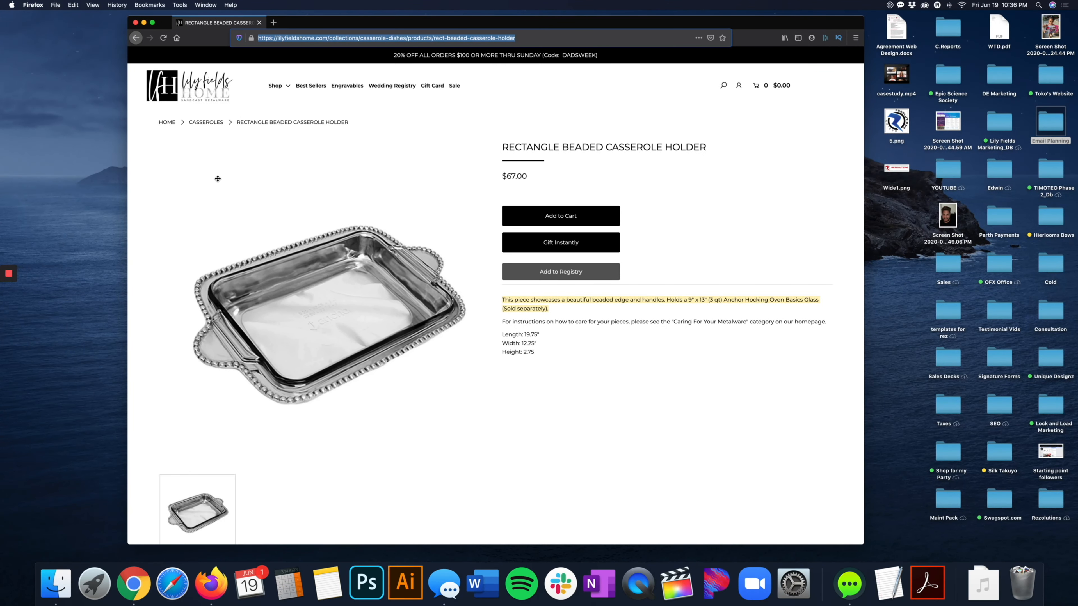
left_click(311, 86)
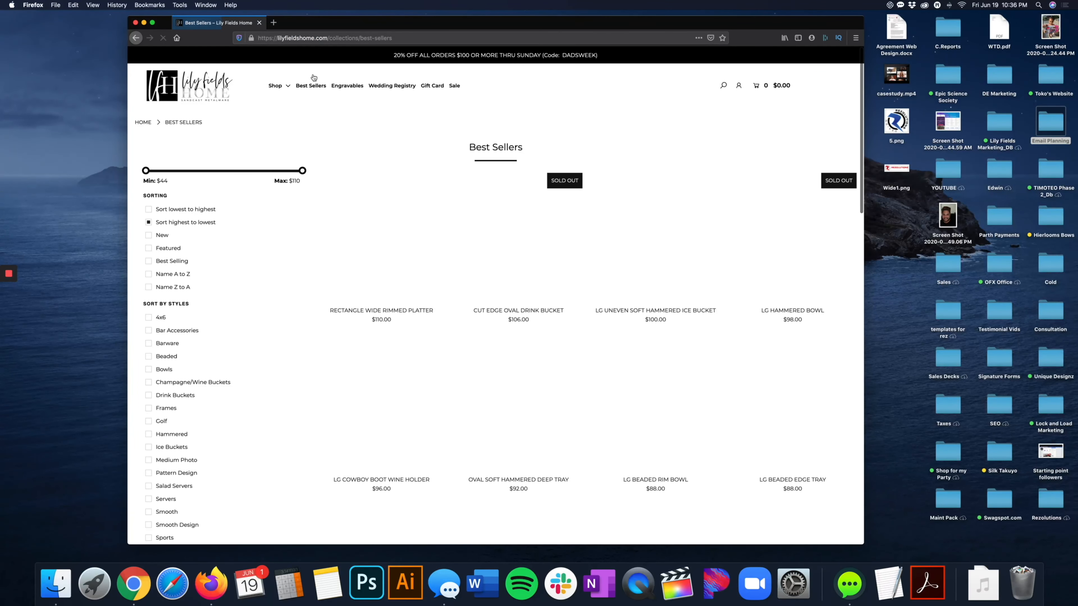
left_click(322, 38)
key("super+c")
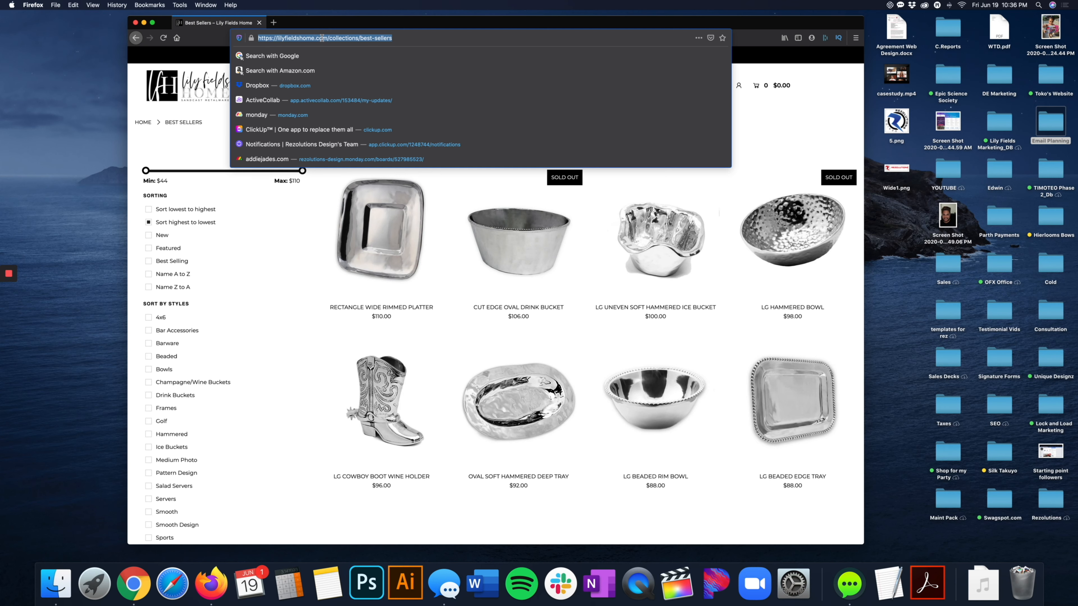
right_click(322, 38)
left_click(331, 63)
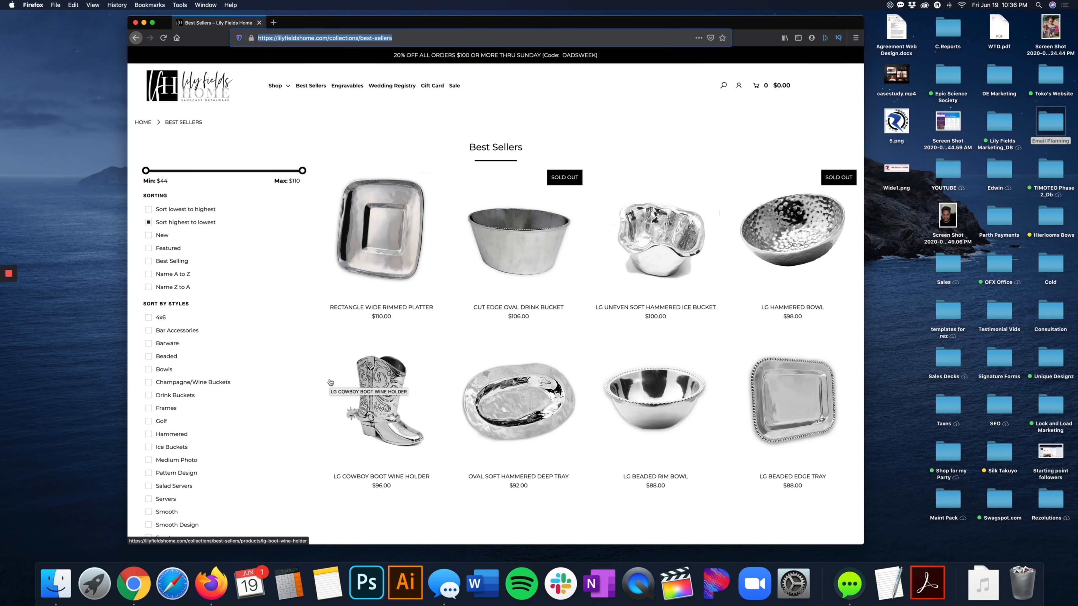
key("ctrl+Right")
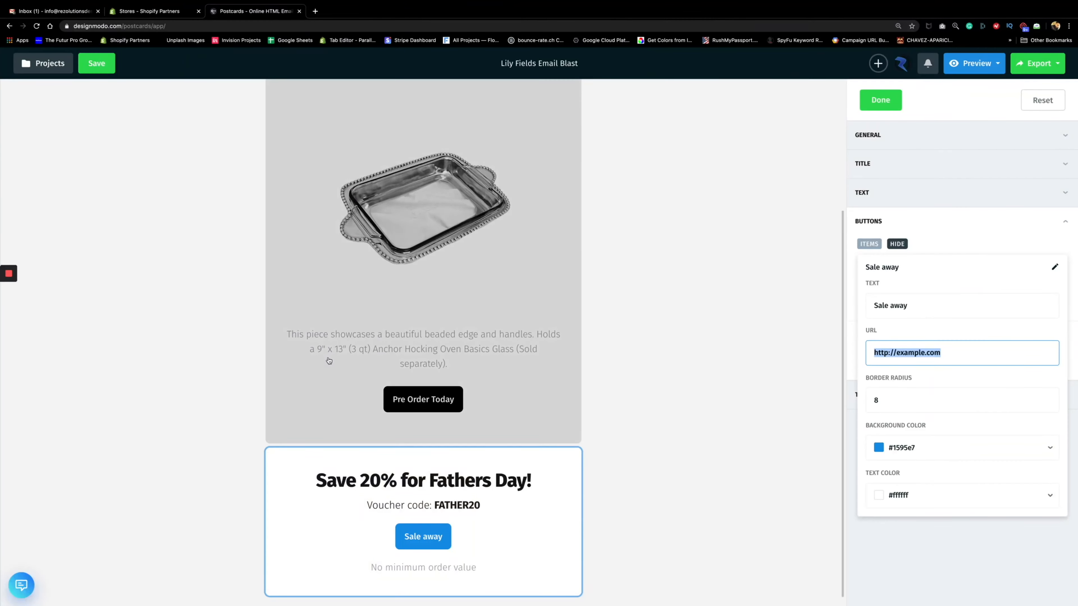
key("super+v")
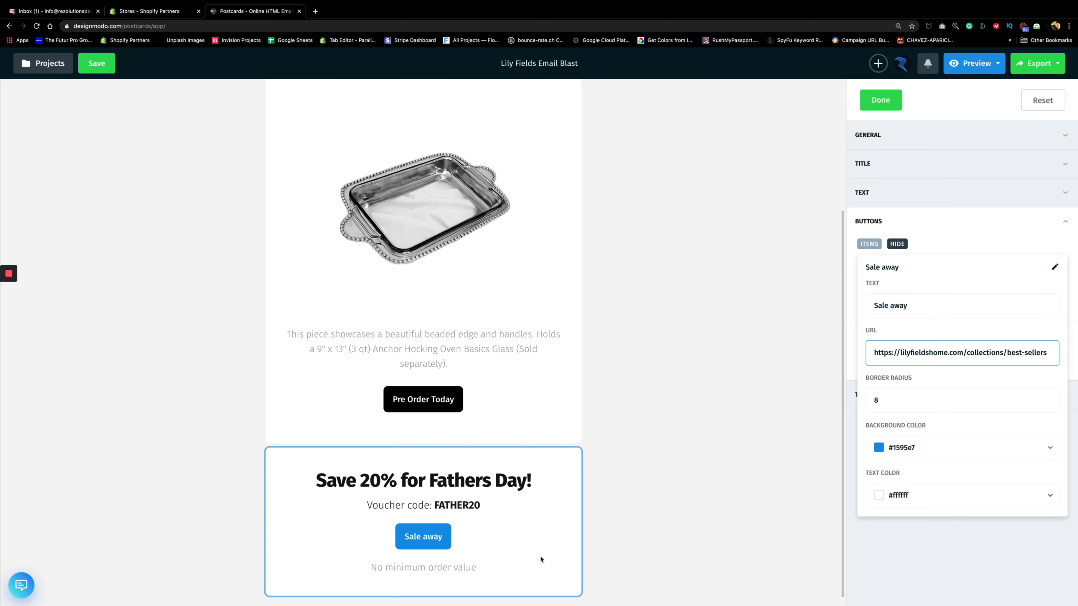
left_click(880, 100)
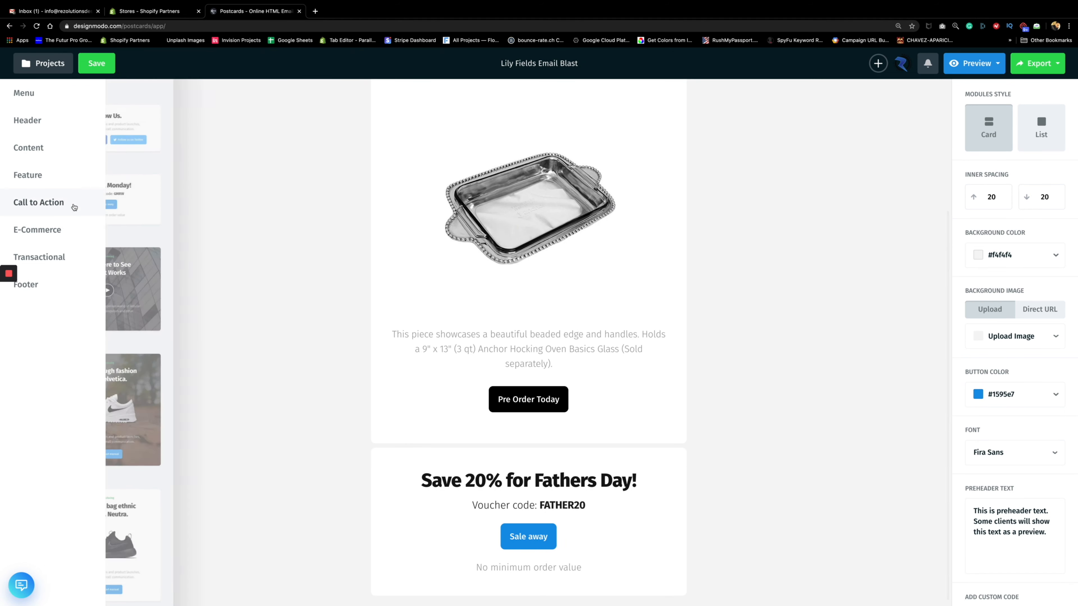
Add the E-Commerce 5 module with four products below the Father's Day call to action.
mouse_move(52, 229)
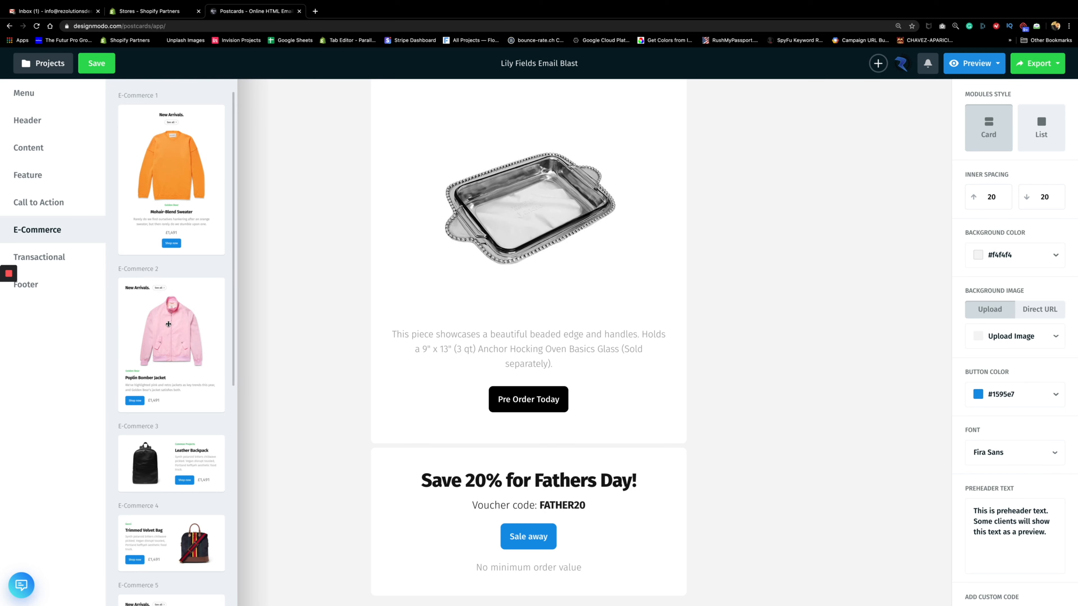
scroll(156, 455, "down", 5)
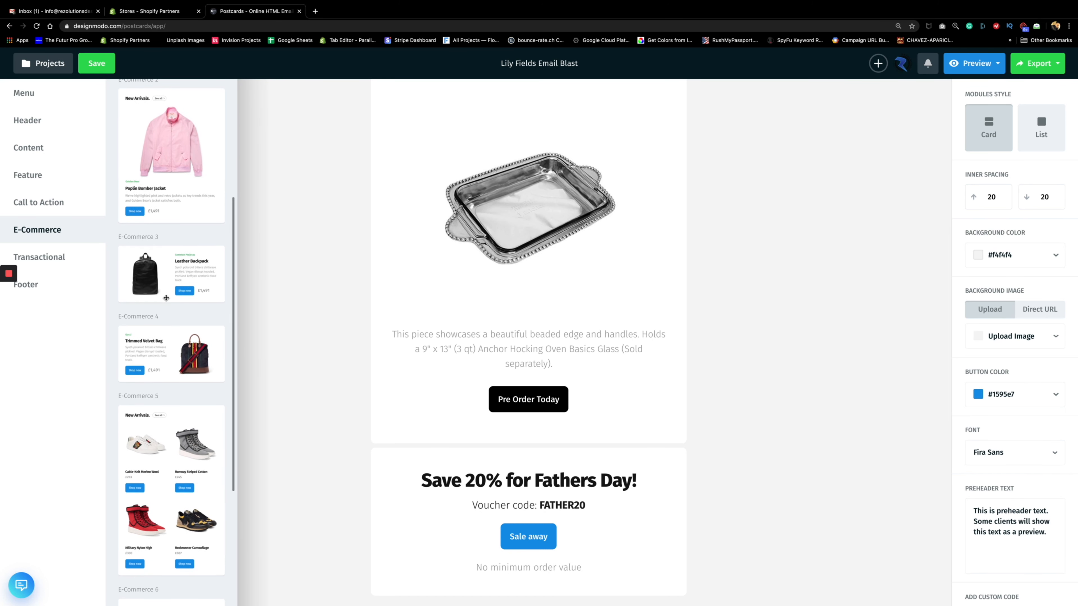
scroll(163, 353, "down", 3)
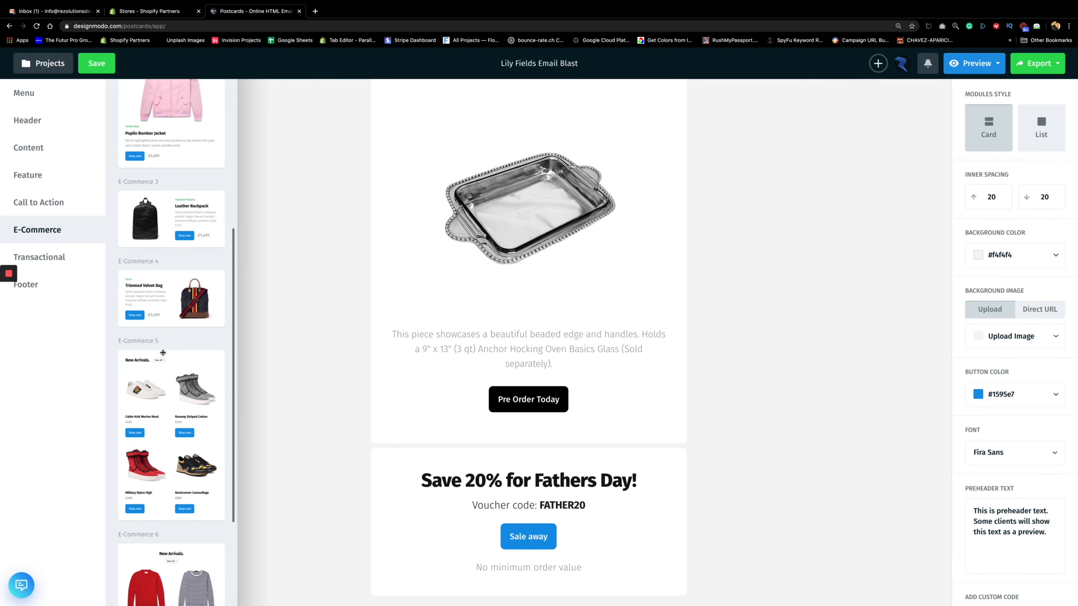
scroll(163, 352, "down", 2)
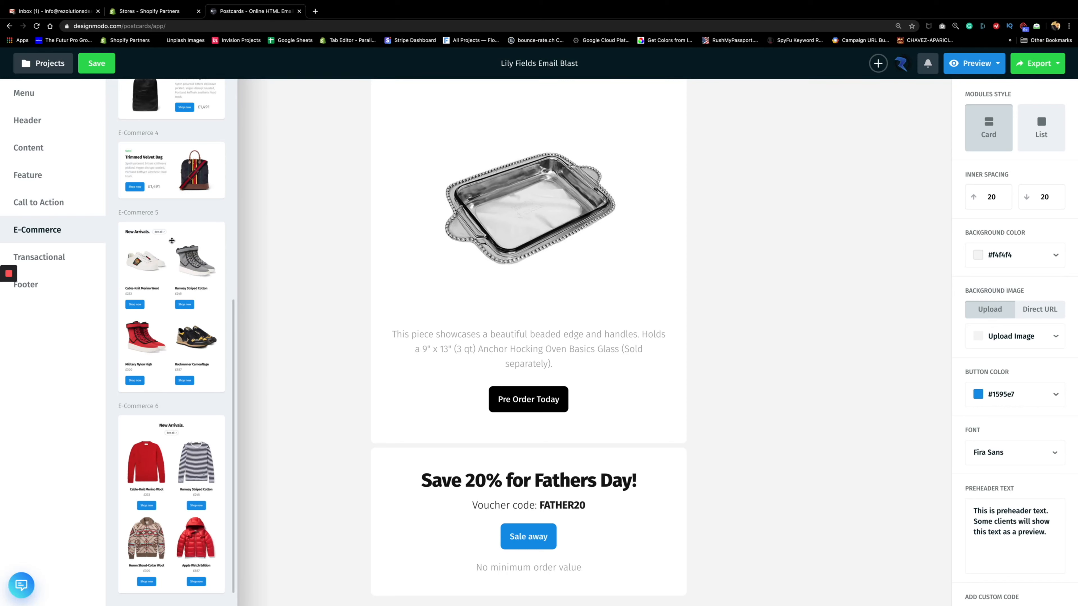
left_click_drag(172, 240, 450, 553)
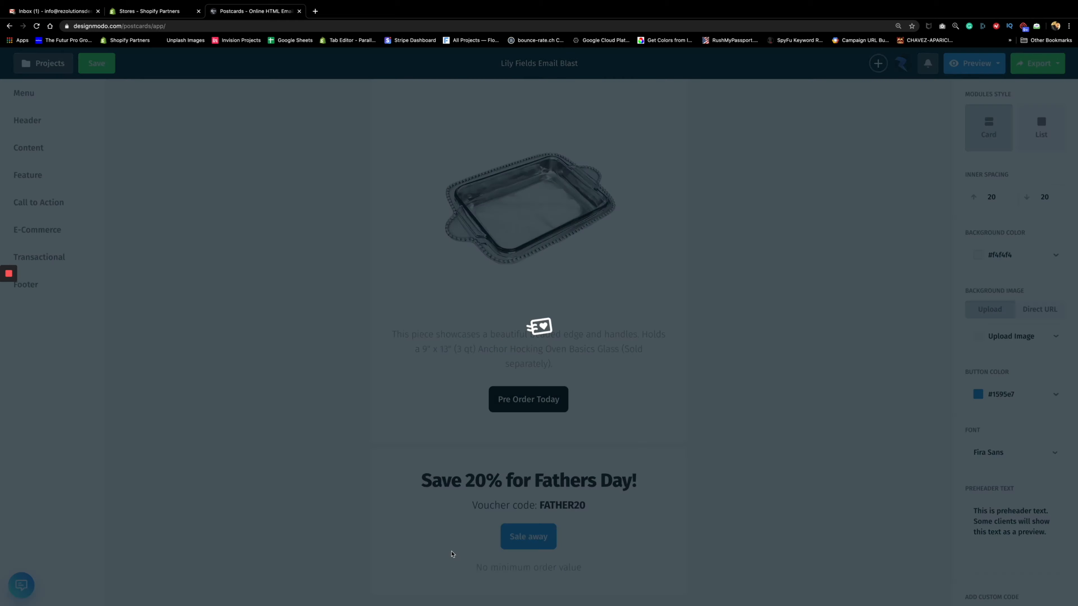
scroll(290, 445, "down", 10)
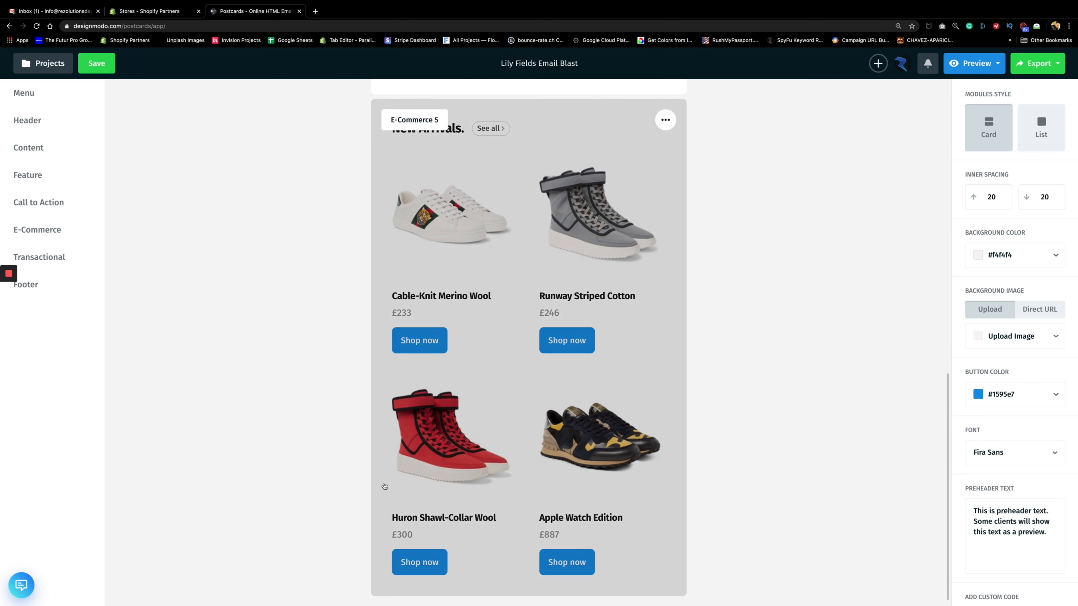
scroll(313, 424, "up", 15)
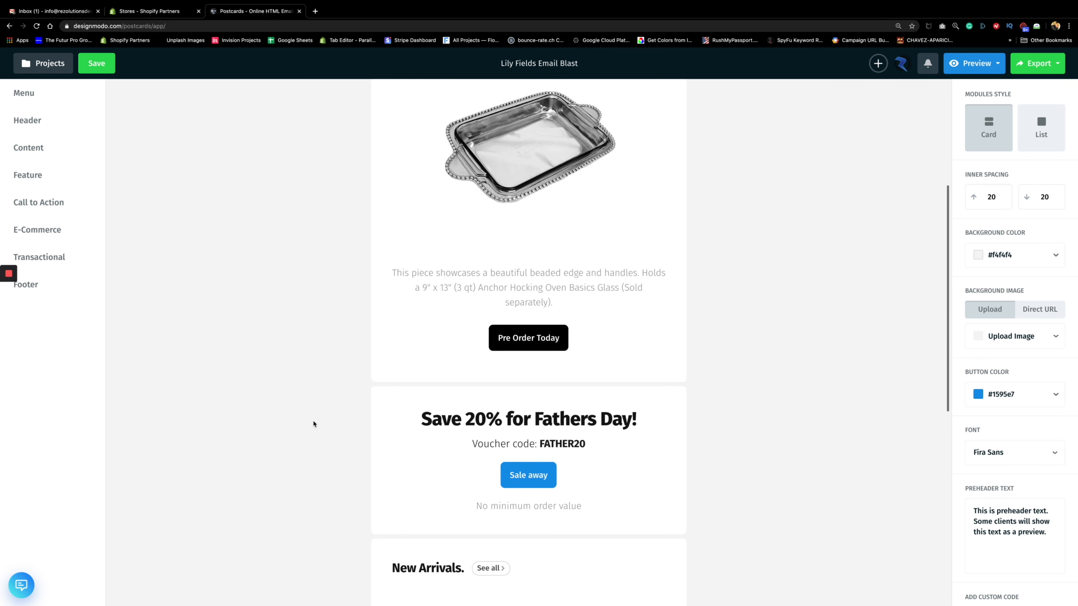
scroll(313, 424, "down", 12)
scroll(313, 424, "down", 4)
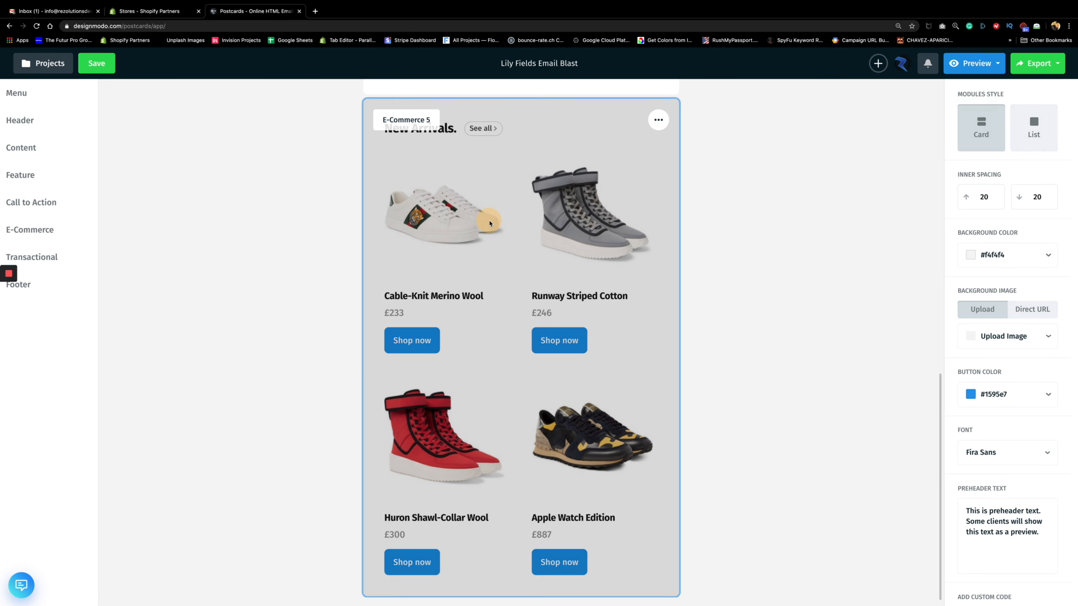
Change the E-Commerce 5 module's title to "Best Sellers".
left_click(638, 340)
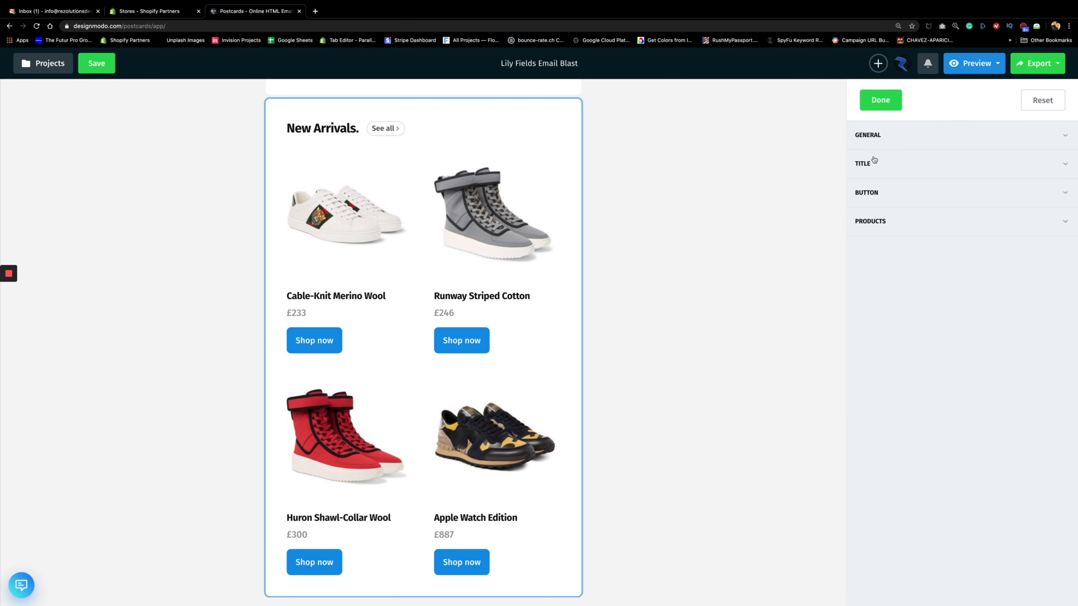
left_click(866, 165)
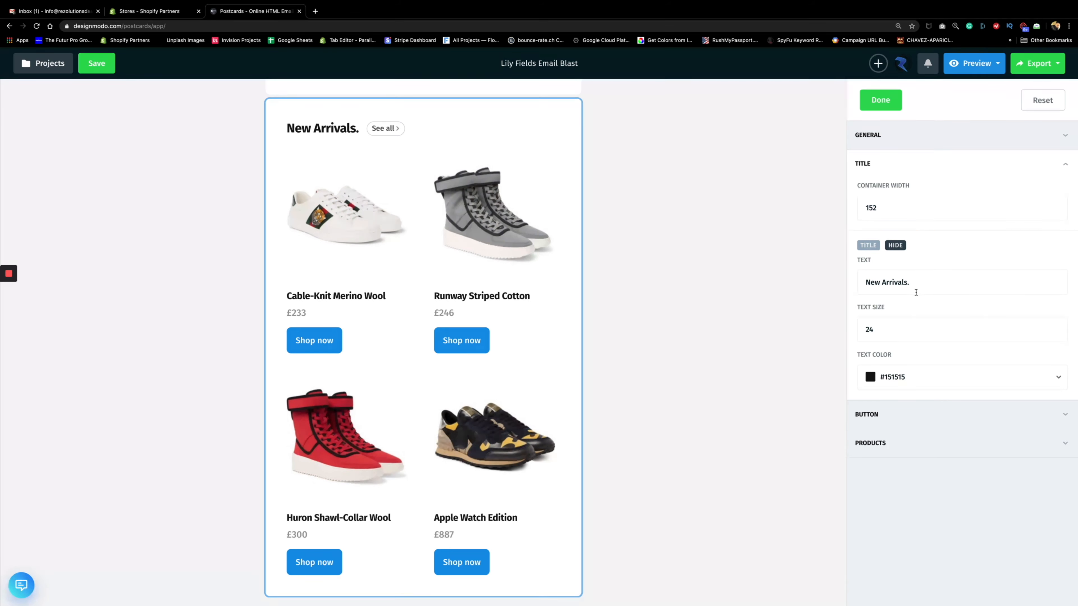
left_click(910, 279)
key("super+a")
type("Best Sellers")
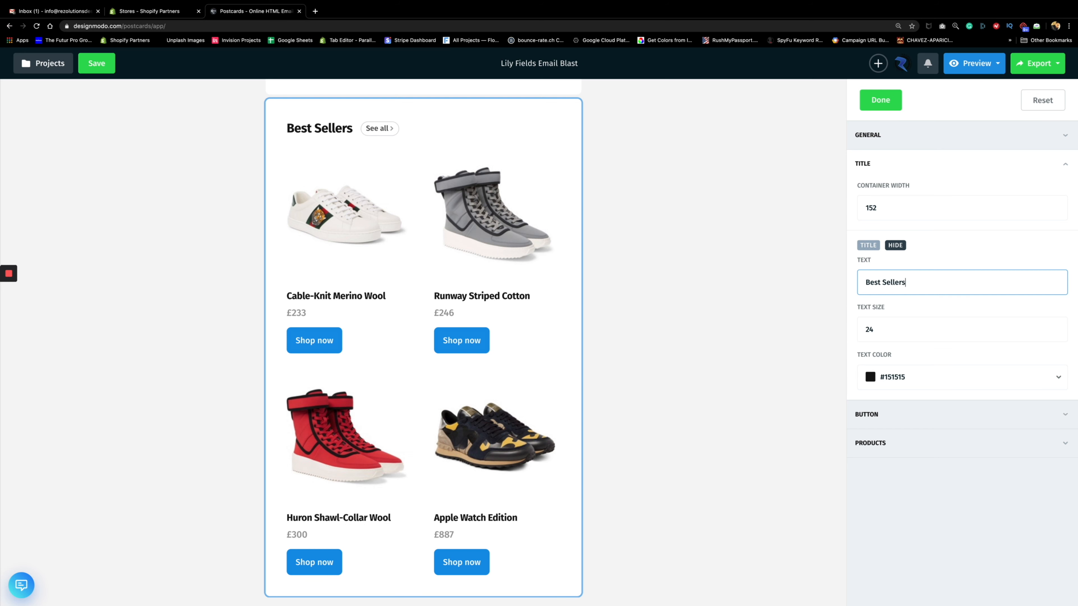
left_click(1066, 167)
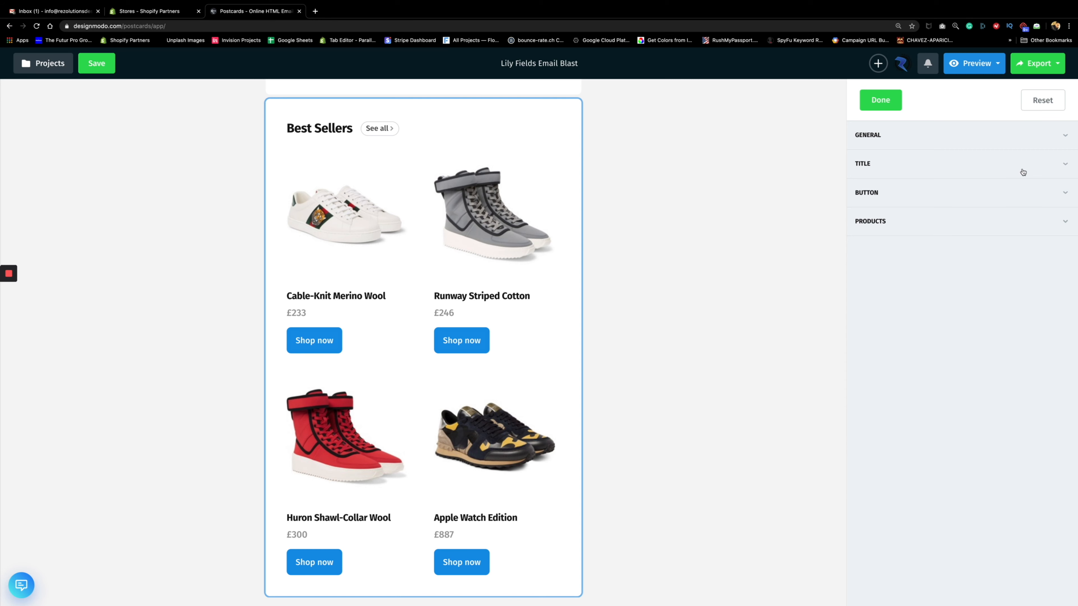
left_click(898, 138)
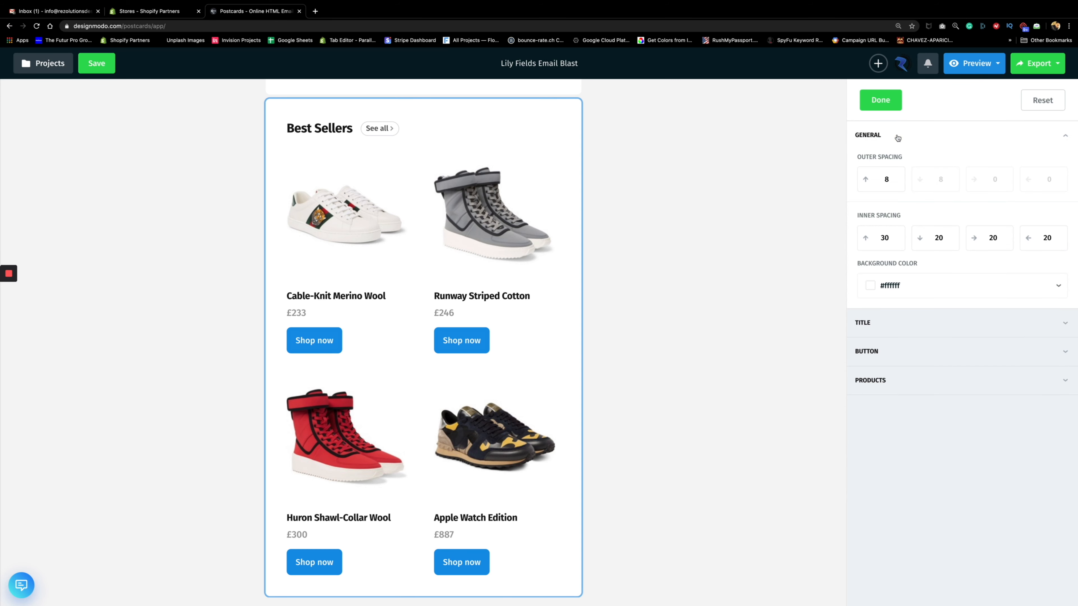
left_click(898, 137)
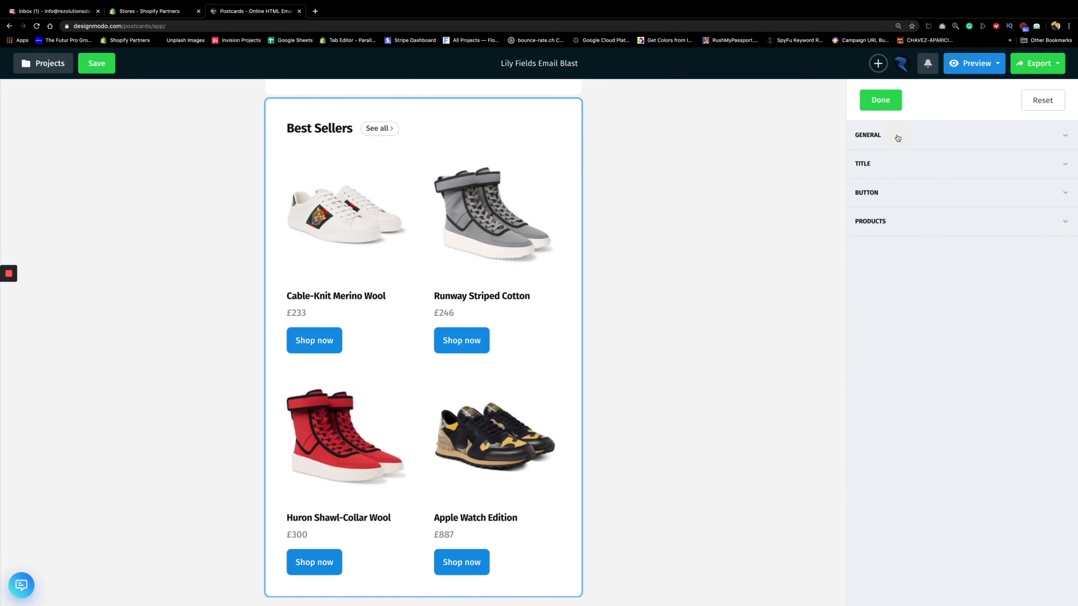
left_click(891, 192)
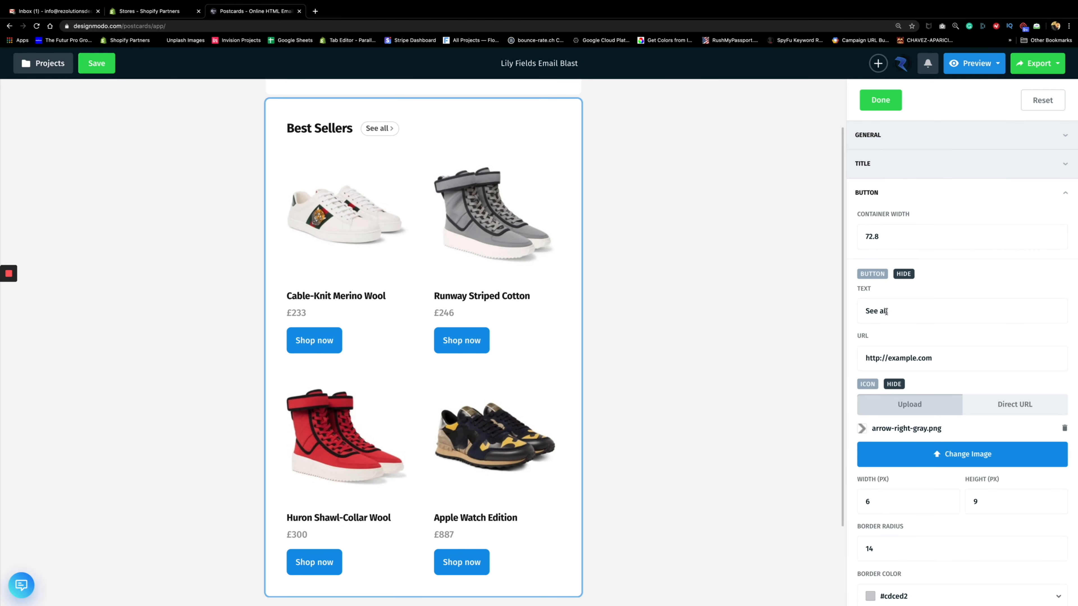
triple_click(886, 359)
type("https://lilyfieldshome.com/collections/best-sellers")
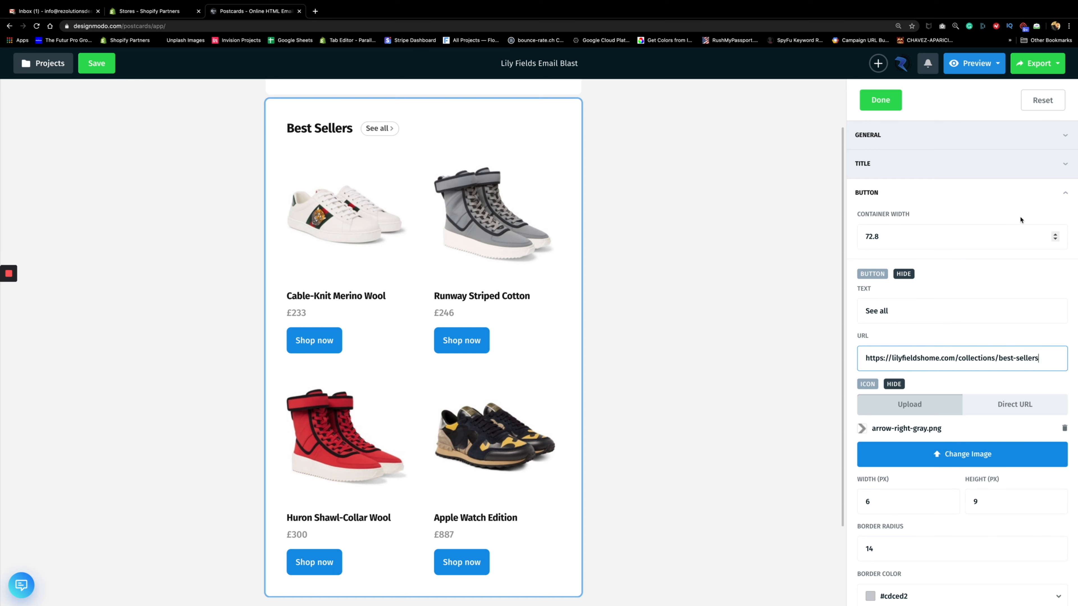
left_click(1065, 193)
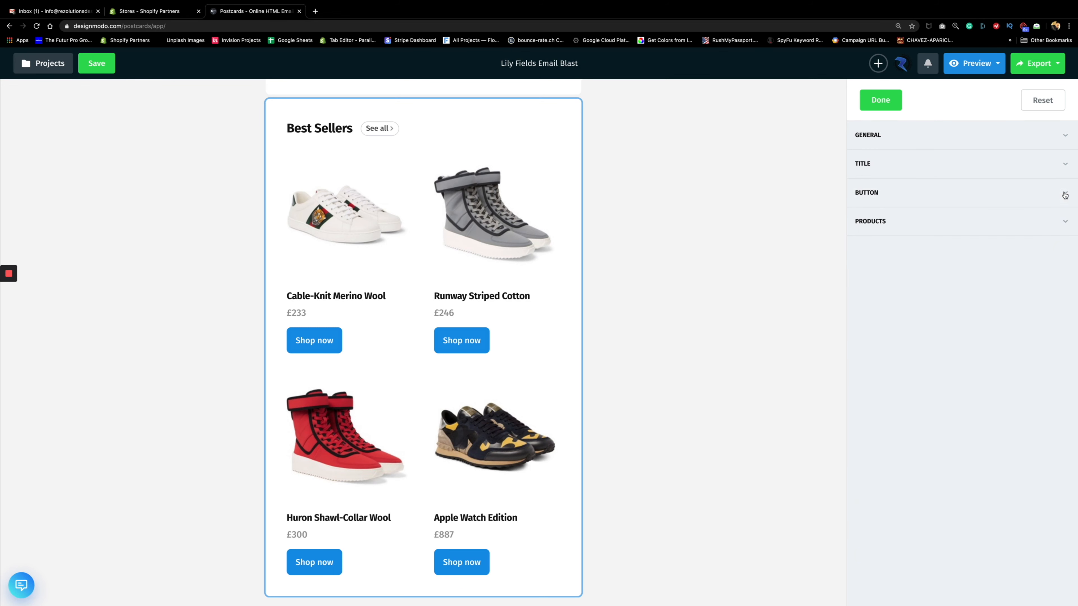
Replace the first product's image with LG Cowboy Boot Wine Holder.jpg from the Email Planning folder.
left_click(908, 226)
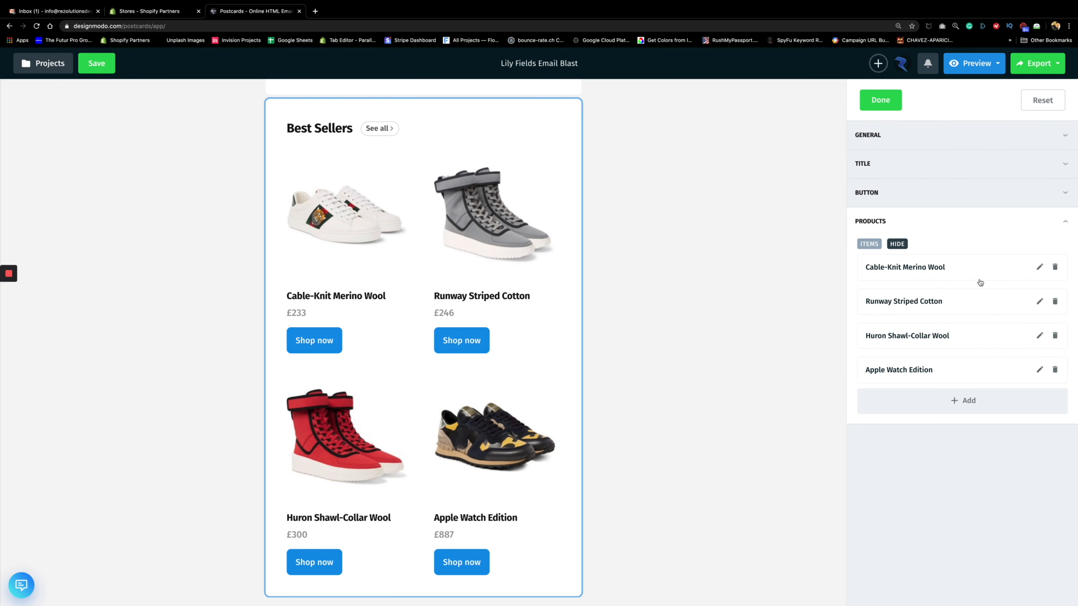
left_click(1039, 267)
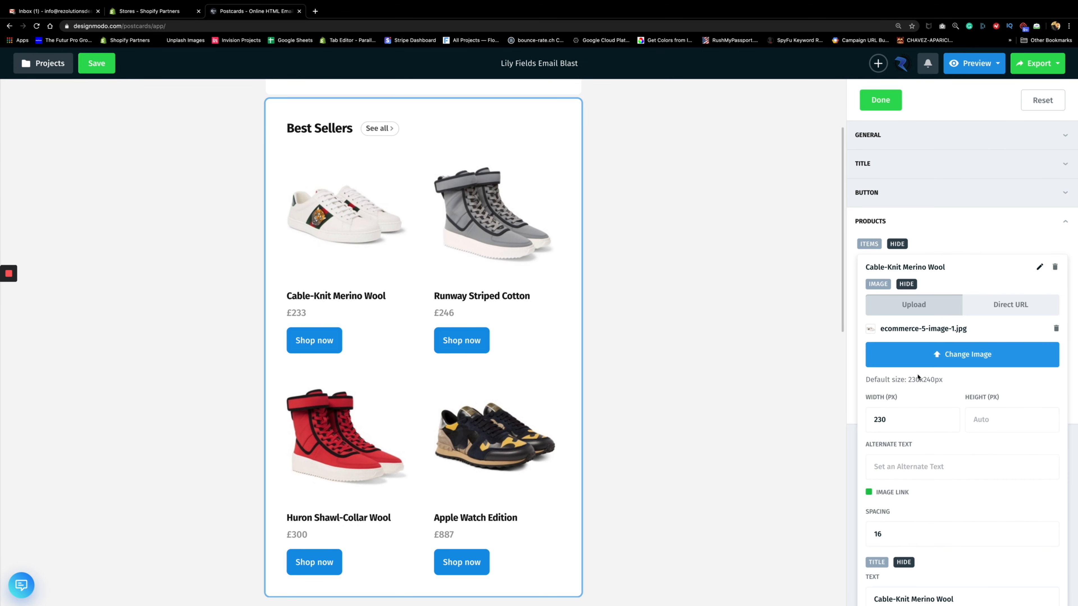
left_click(933, 354)
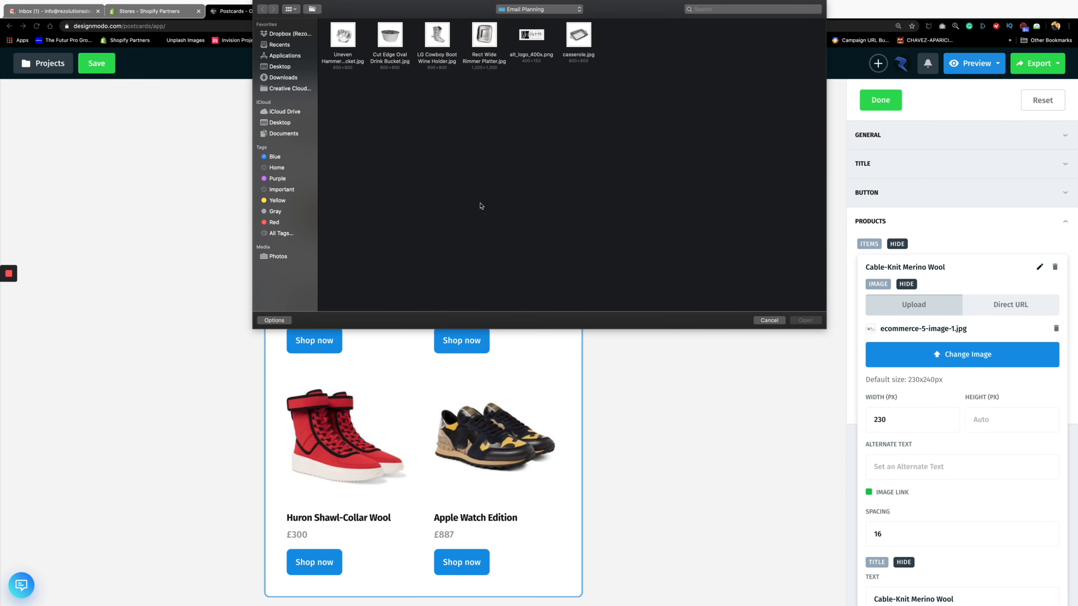
left_click(437, 35)
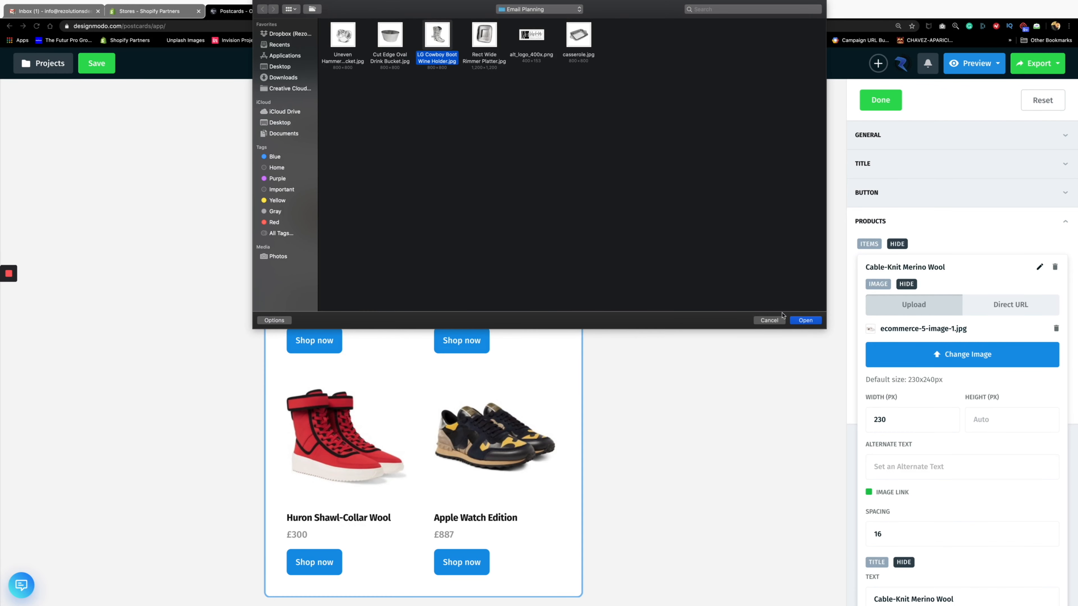
left_click(805, 320)
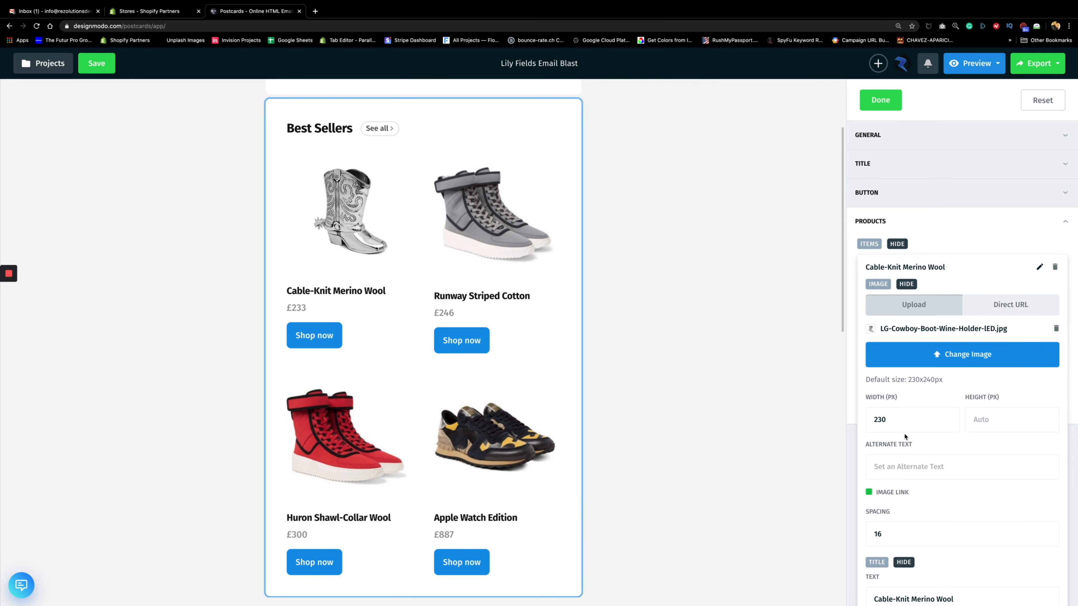
Check the boot's product name on the store page in Firefox and set the first product's title to "LG Cowboy Boot Wine Holder".
scroll(907, 339, "down", 2)
scroll(906, 301, "down", 5)
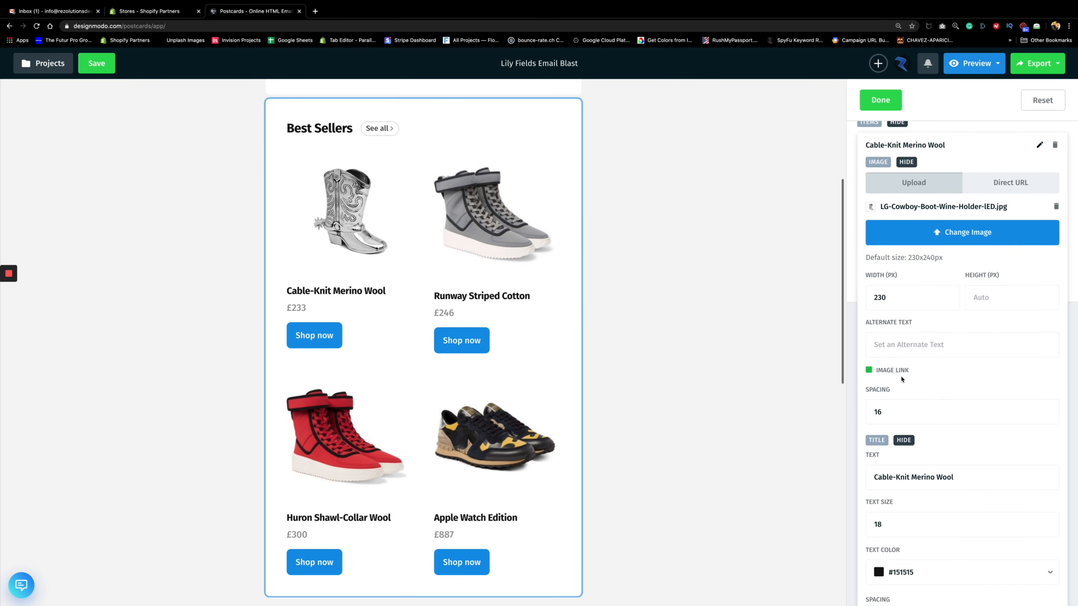
triple_click(912, 417)
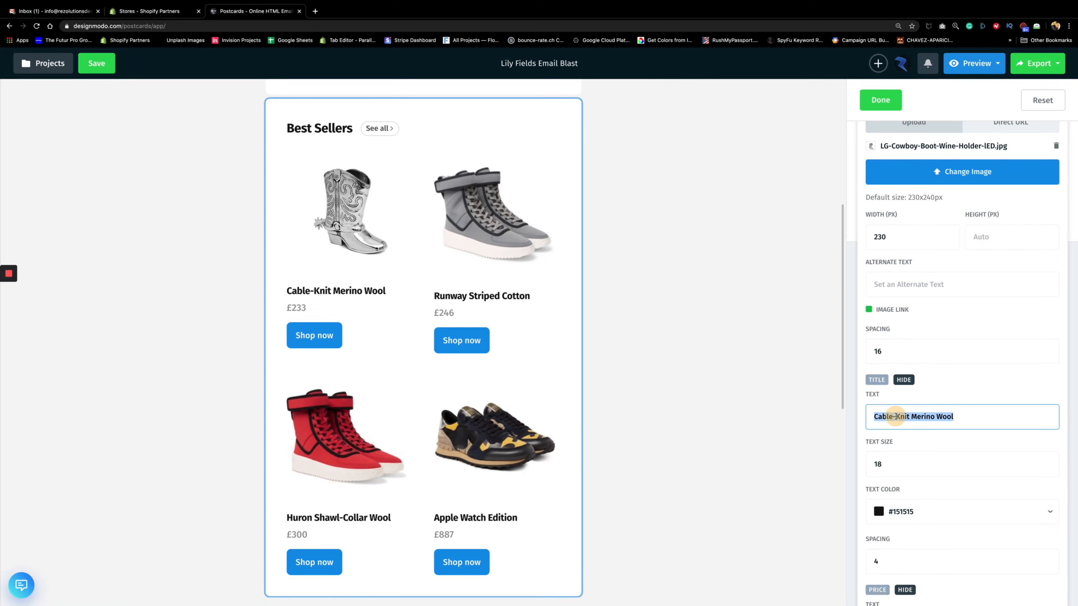
key("super+Tab")
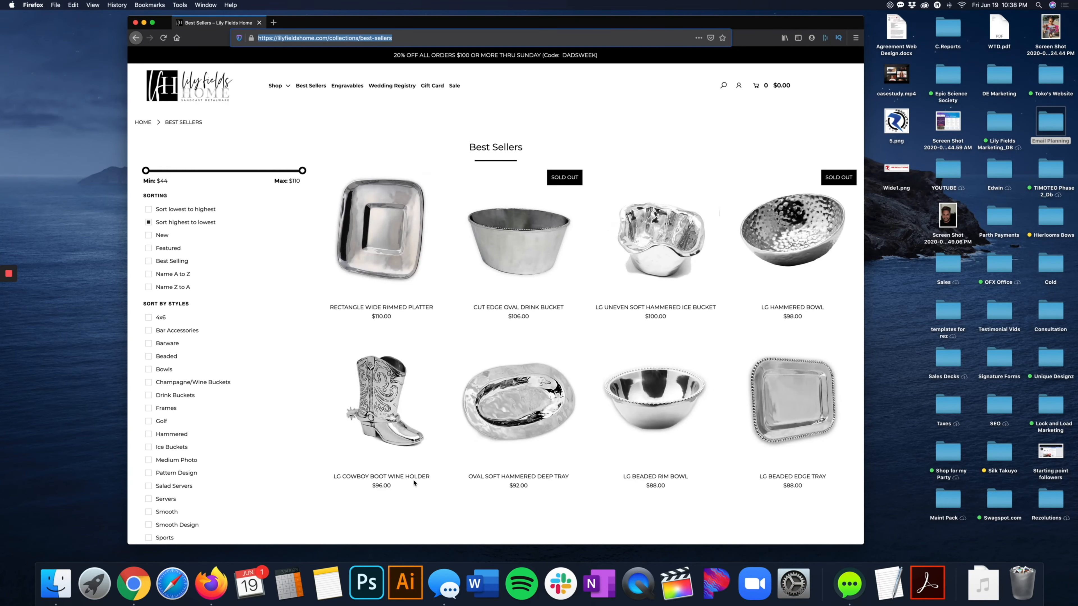
key("super+Tab")
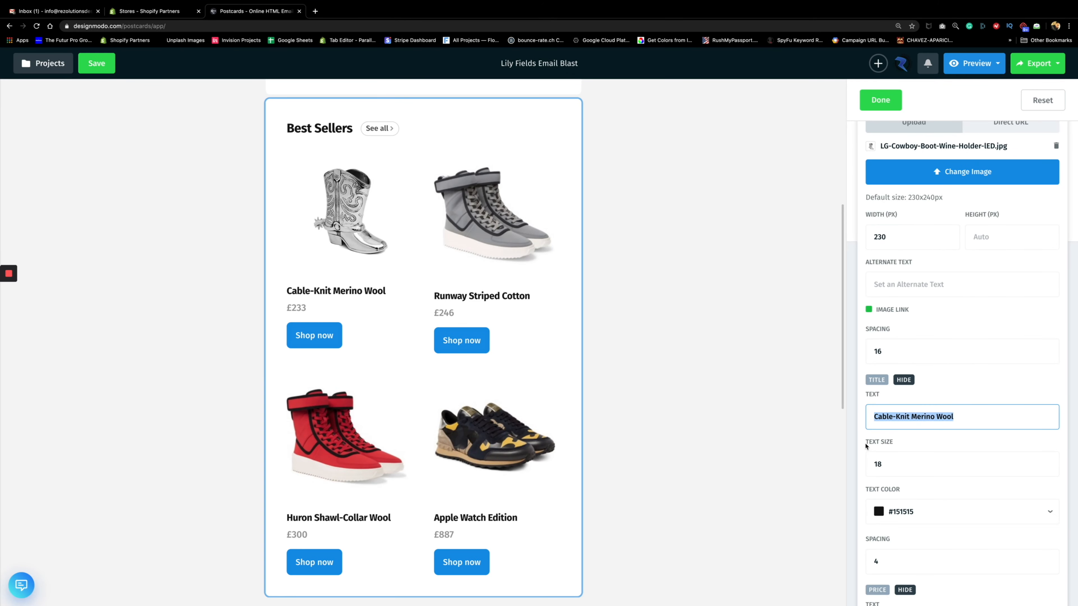
type("LG Cow")
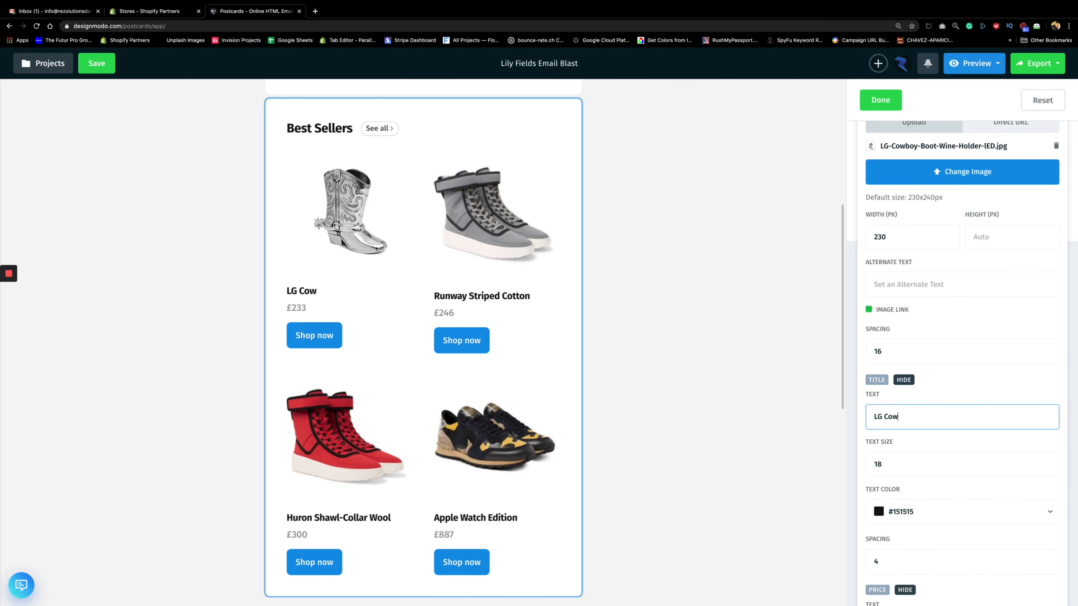
type("boy boo")
key("BackSpace")
key("BackSpace")
key("BackSpace")
type("Boot Wine Holder")
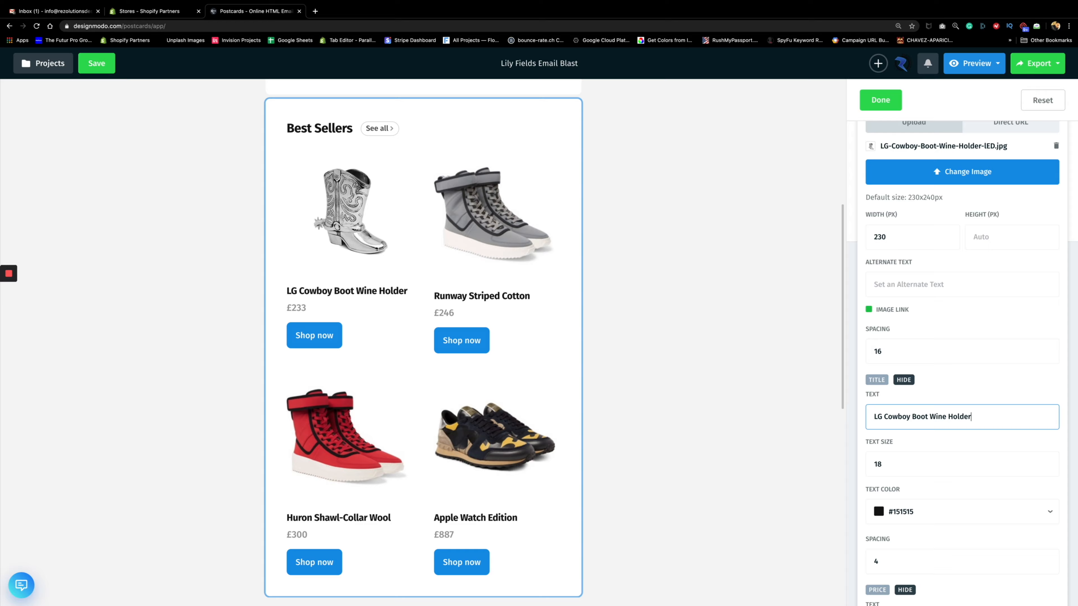
Check the boot's price on the store page in Firefox and set the first product's price to "$96.00".
key("ctrl+Left")
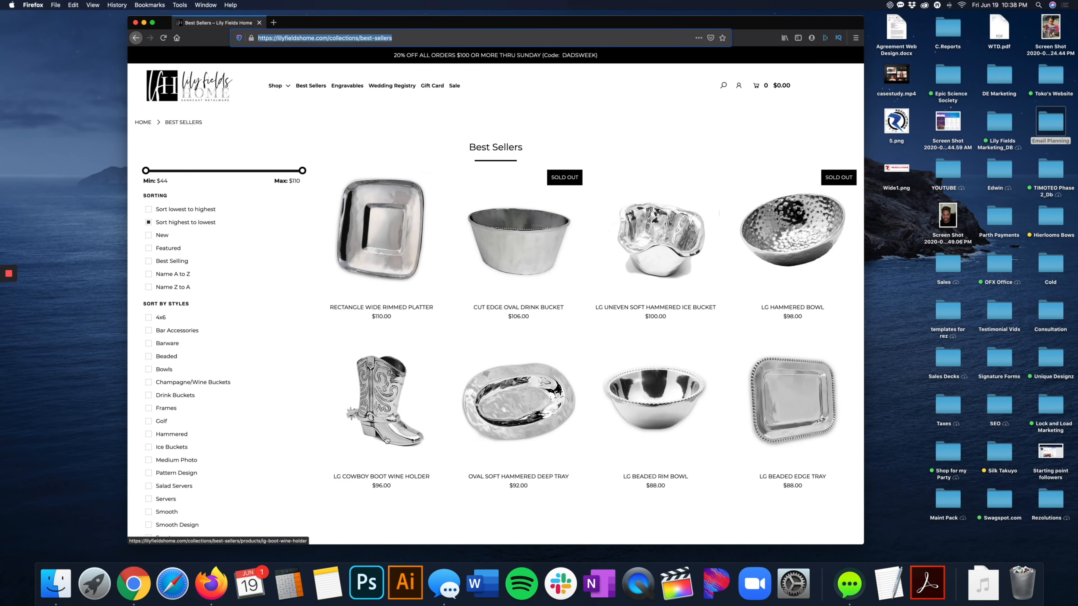
key("ctrl+Right")
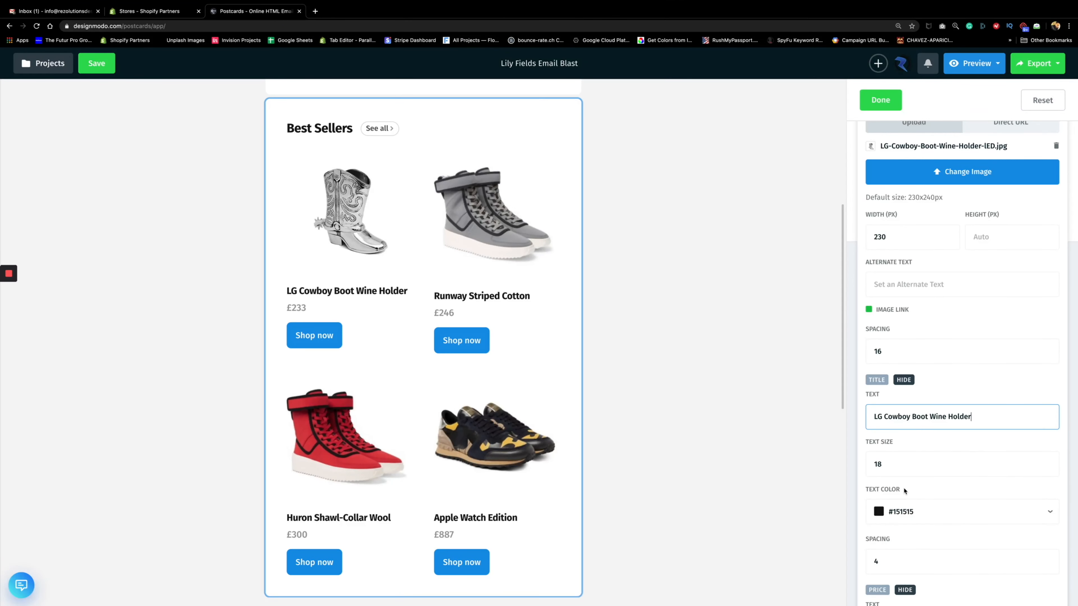
scroll(905, 492, "down", 5)
double_click(887, 444)
type("$")
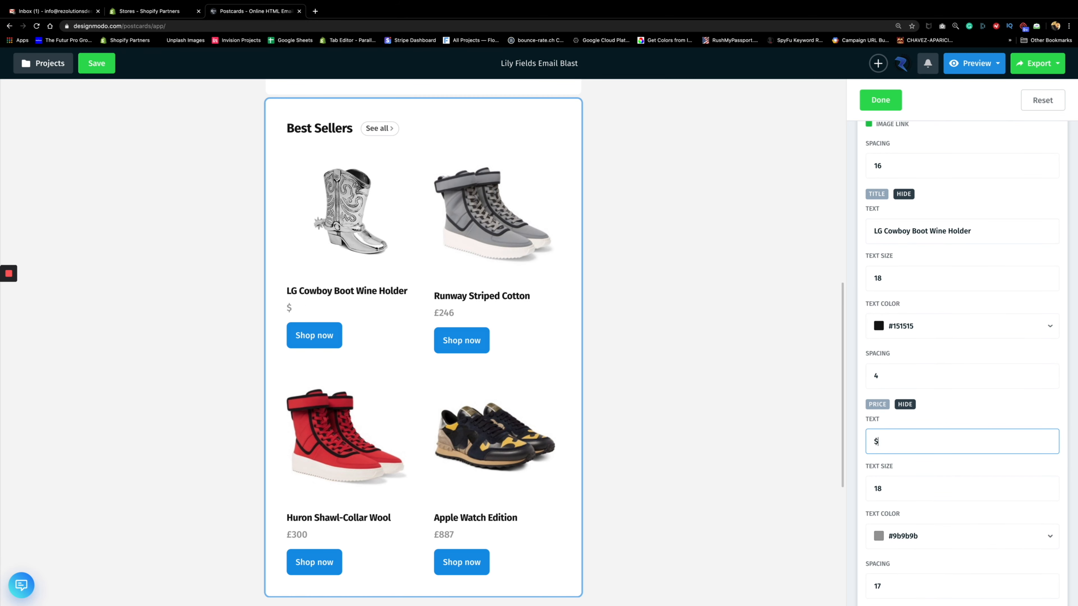
type("96.00")
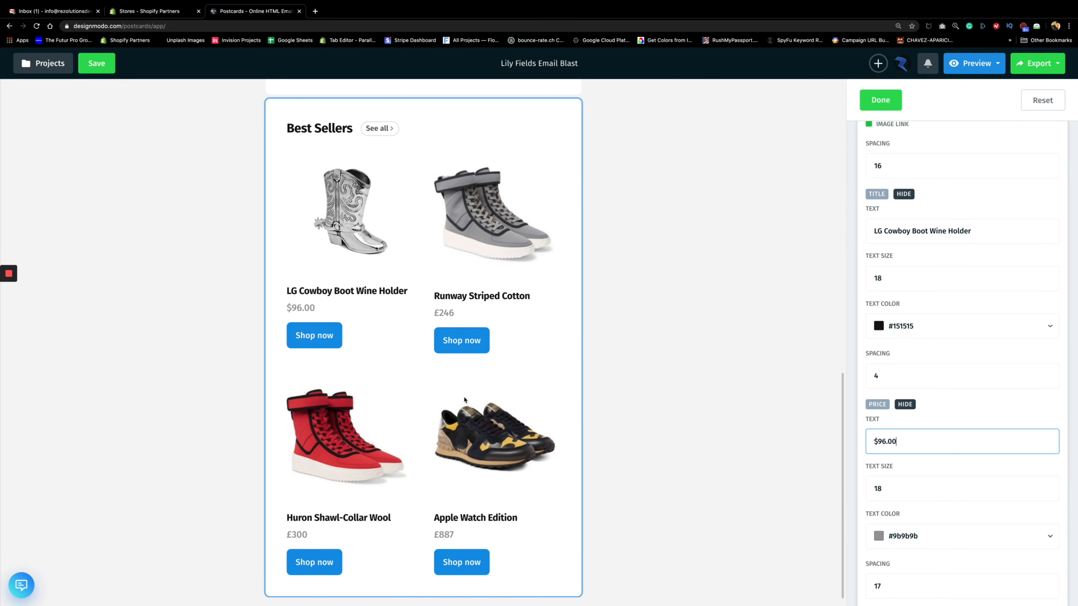
scroll(923, 516, "down", 2)
scroll(923, 516, "down", 5)
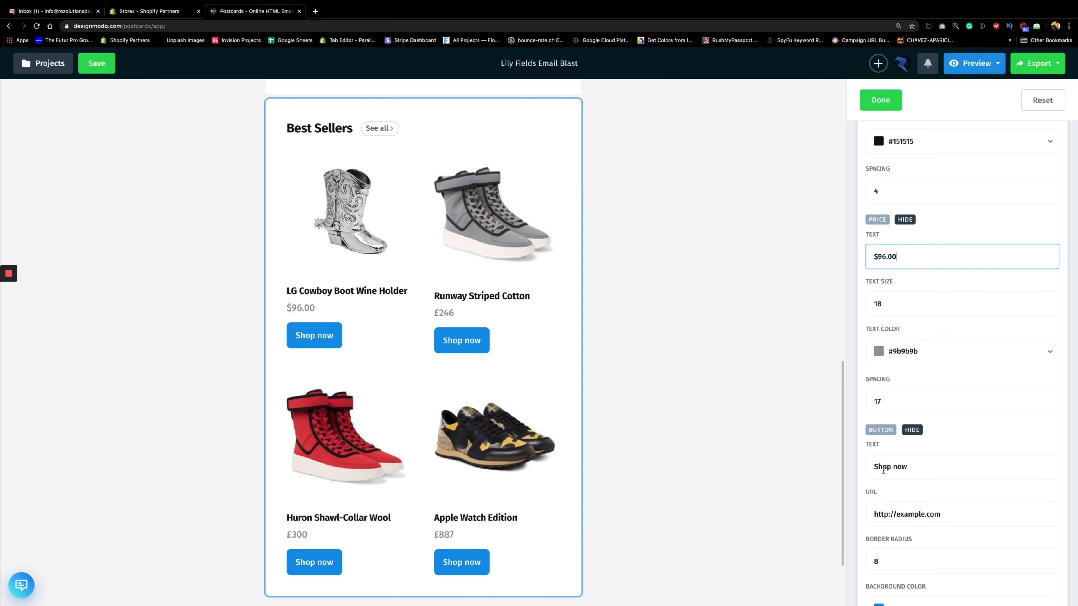
scroll(901, 489, "down", 2)
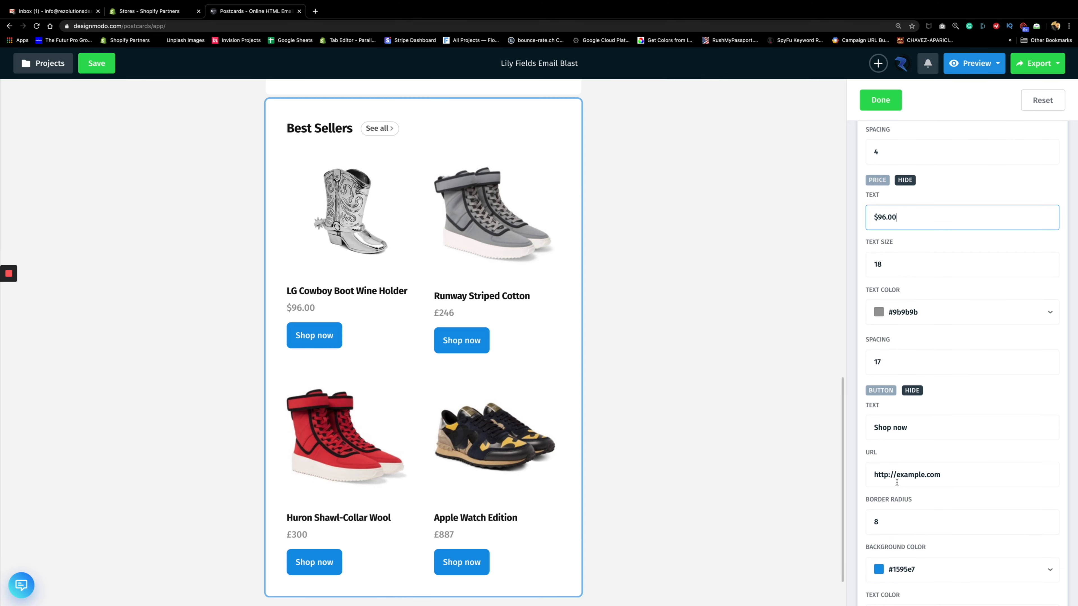
key("ctrl+Left")
left_click(394, 406)
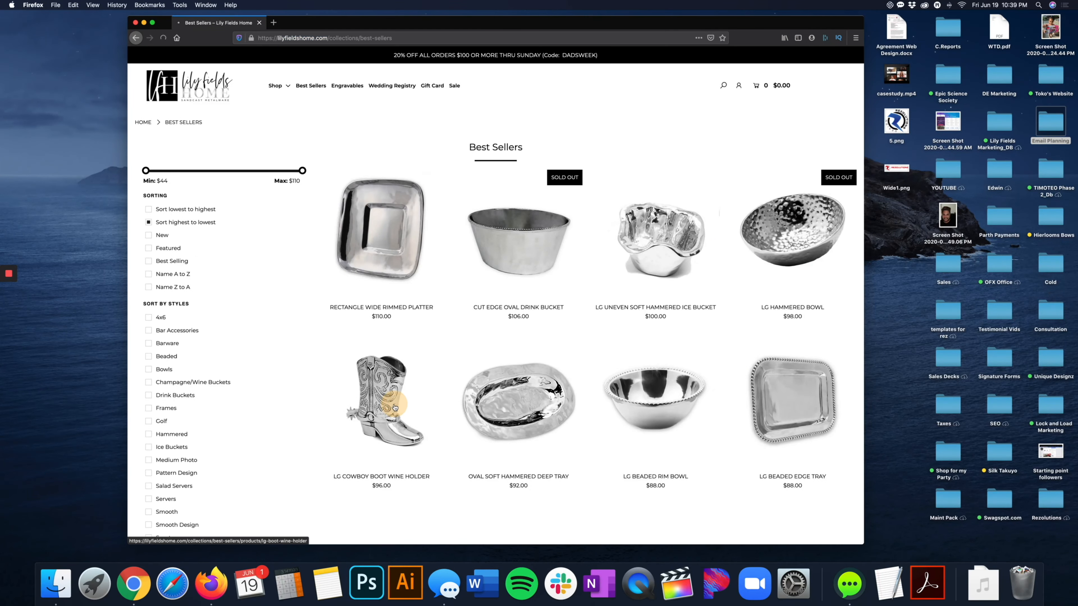
left_click(321, 38)
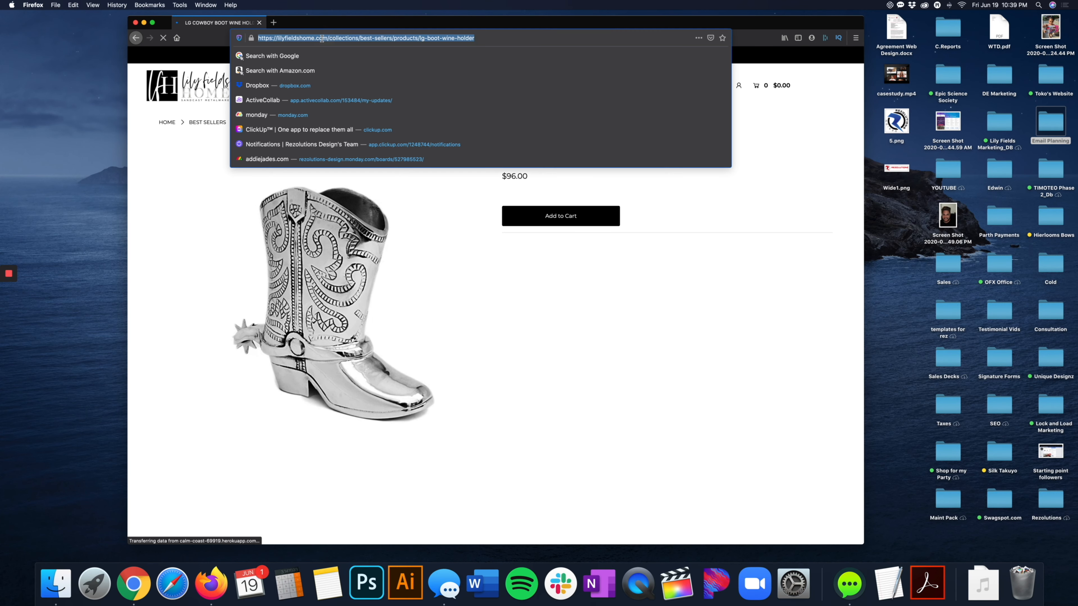
right_click(322, 38)
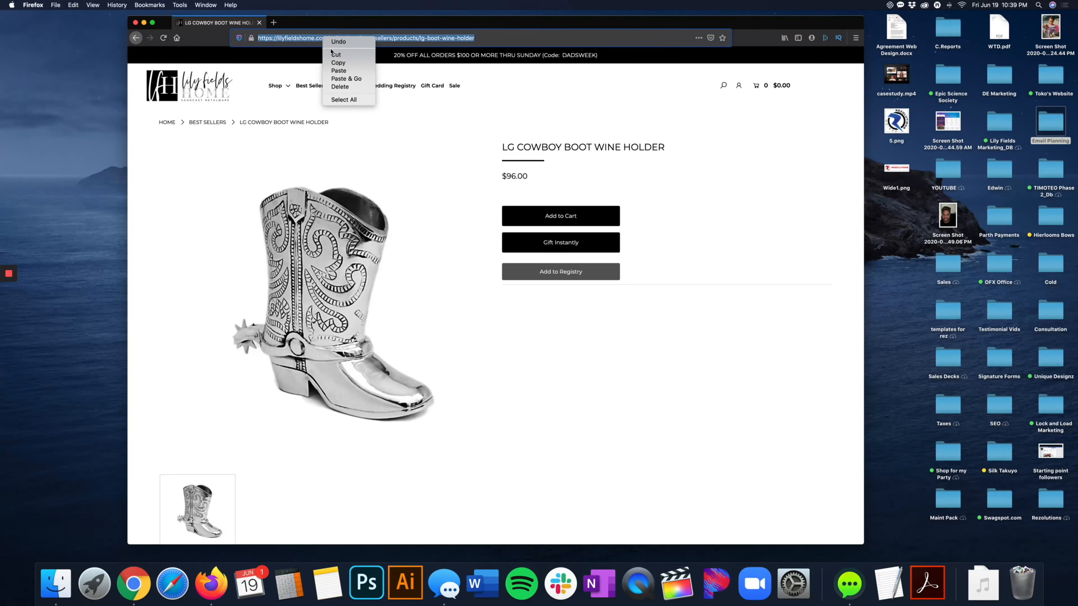
left_click(338, 63)
key("ctrl+Right")
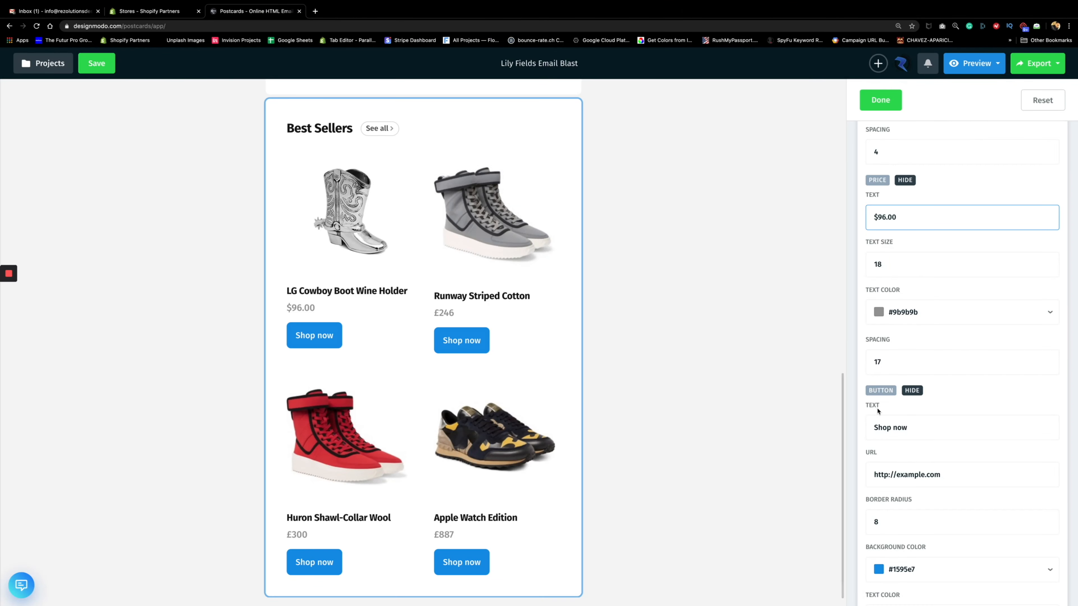
left_click(901, 474)
key("ctrl+a")
key("ctrl+v")
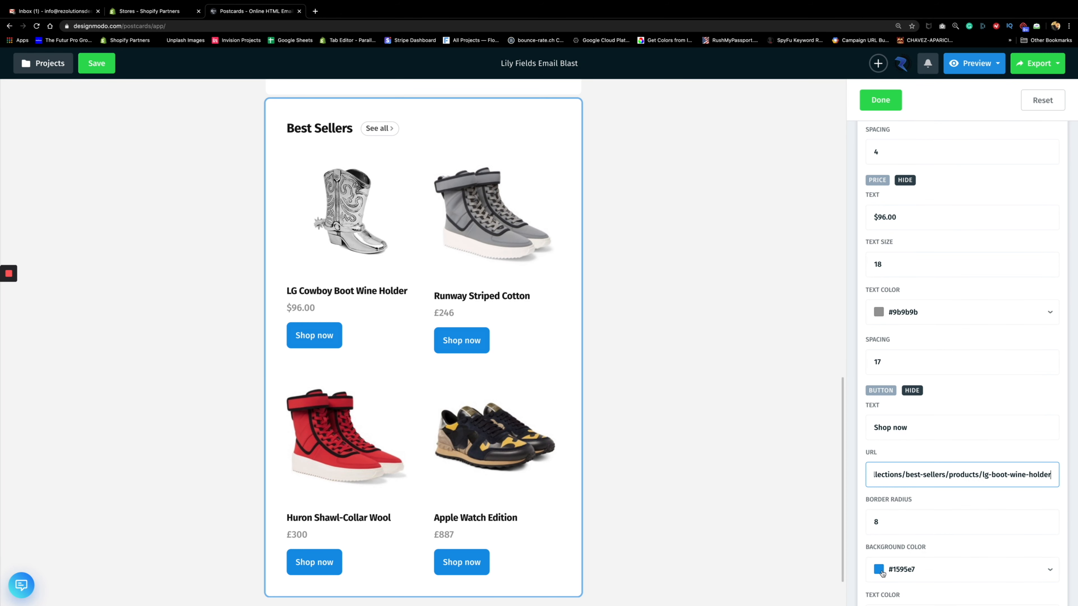
Collapse the cowboy boot product's settings and open the second product, Runway Striped Cotton, for editing.
scroll(893, 574, "down", 1)
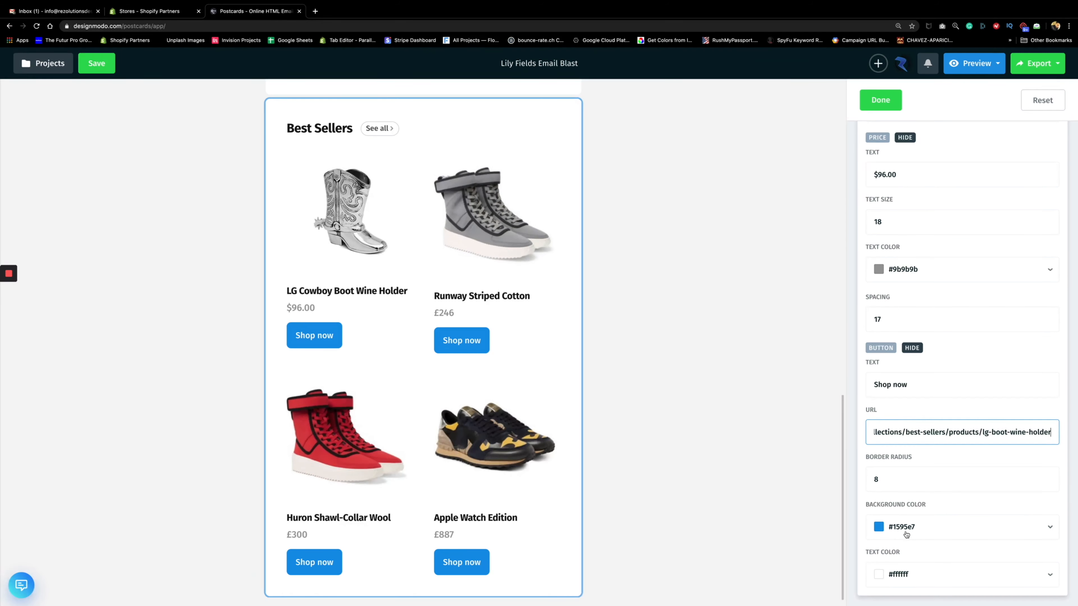
scroll(906, 531, "up", 10)
scroll(908, 524, "down", 5)
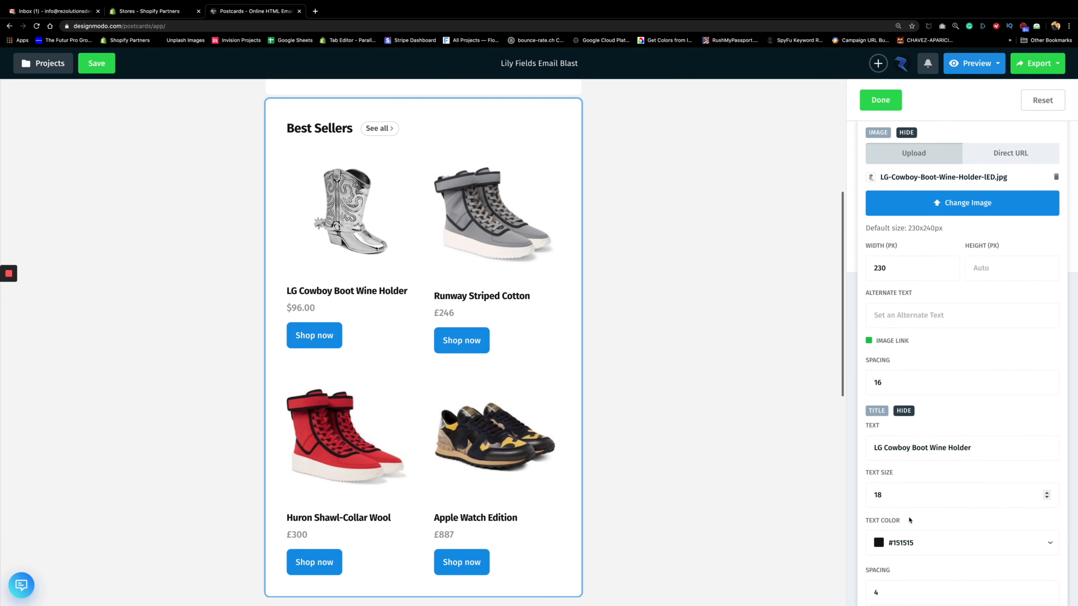
scroll(910, 520, "up", 5)
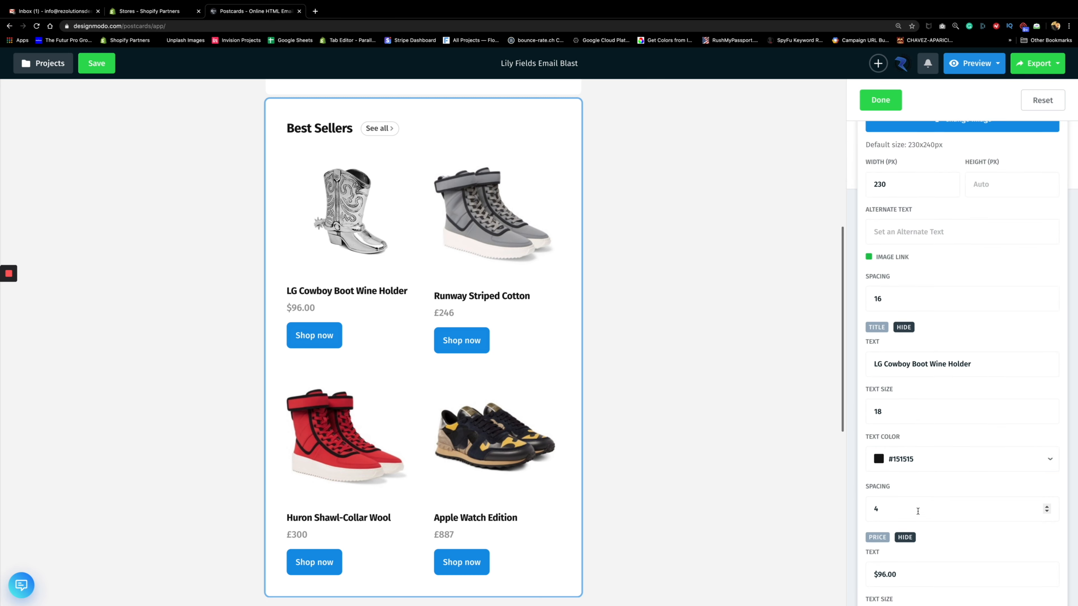
scroll(917, 512, "up", 3)
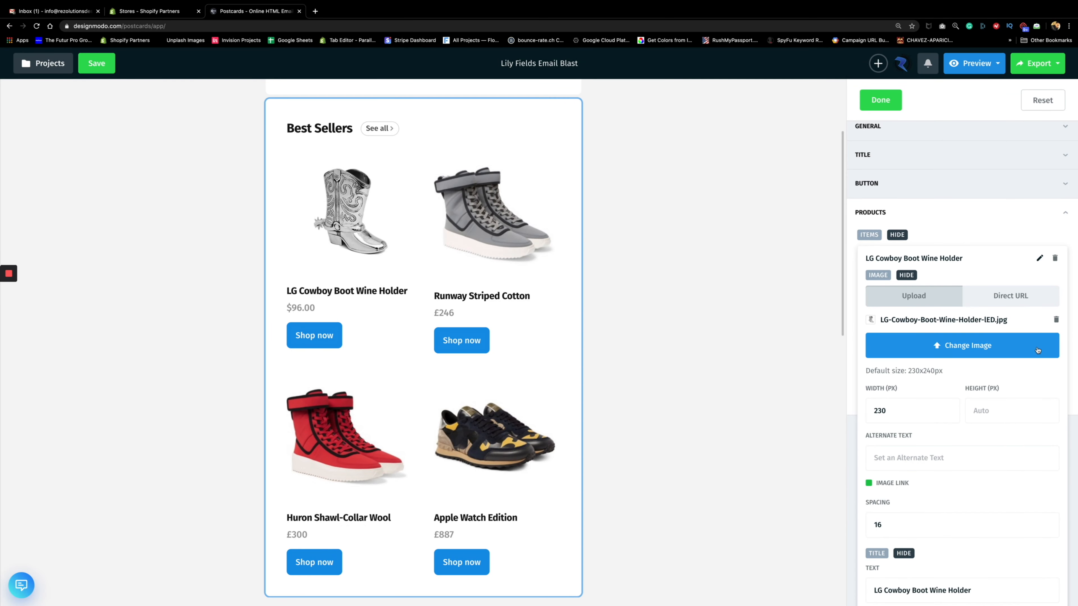
left_click(1039, 258)
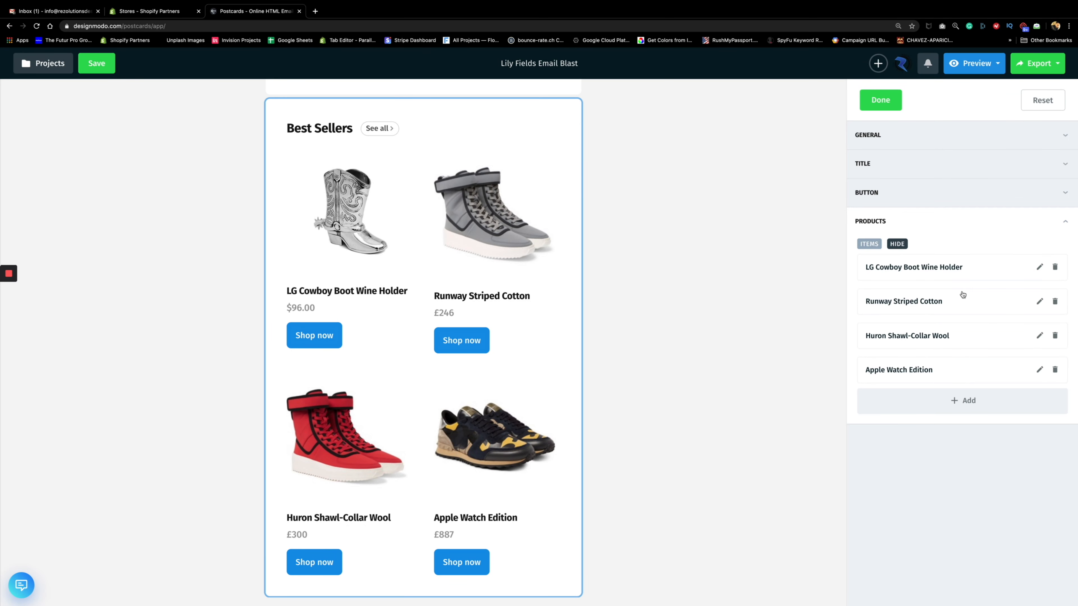
left_click(1039, 302)
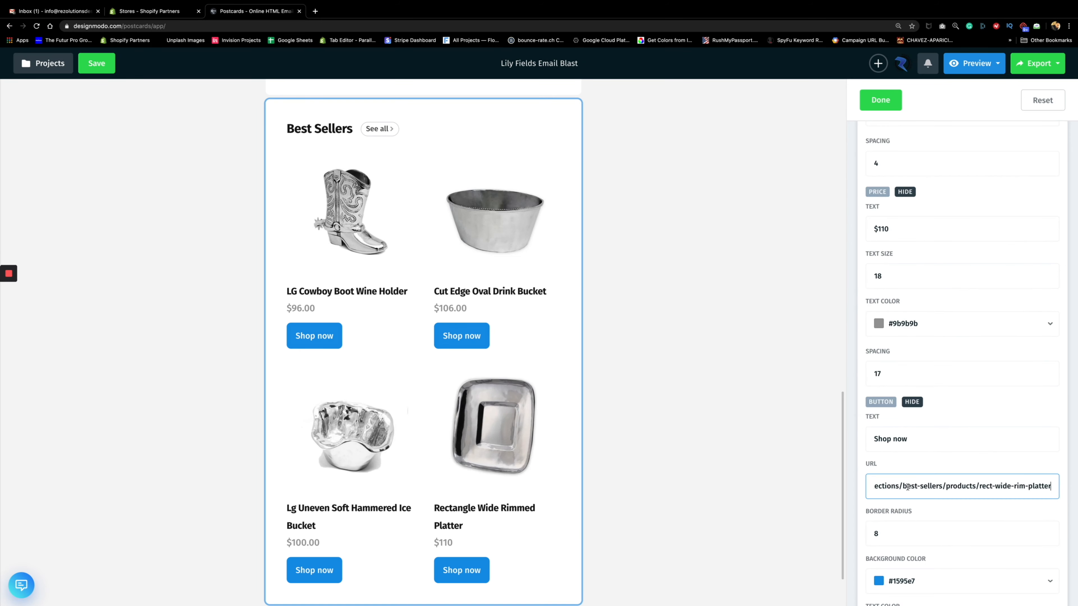
Finish editing the Best Sellers module and look over its product grid in the email layout.
scroll(946, 465, "up", 10)
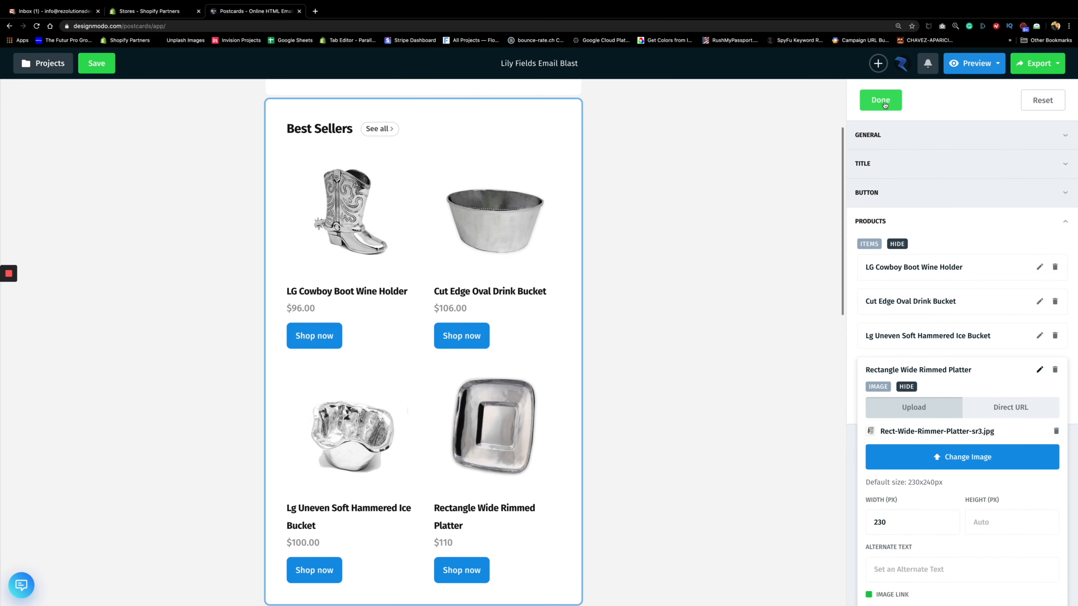
left_click(675, 499)
scroll(555, 481, "up", 15)
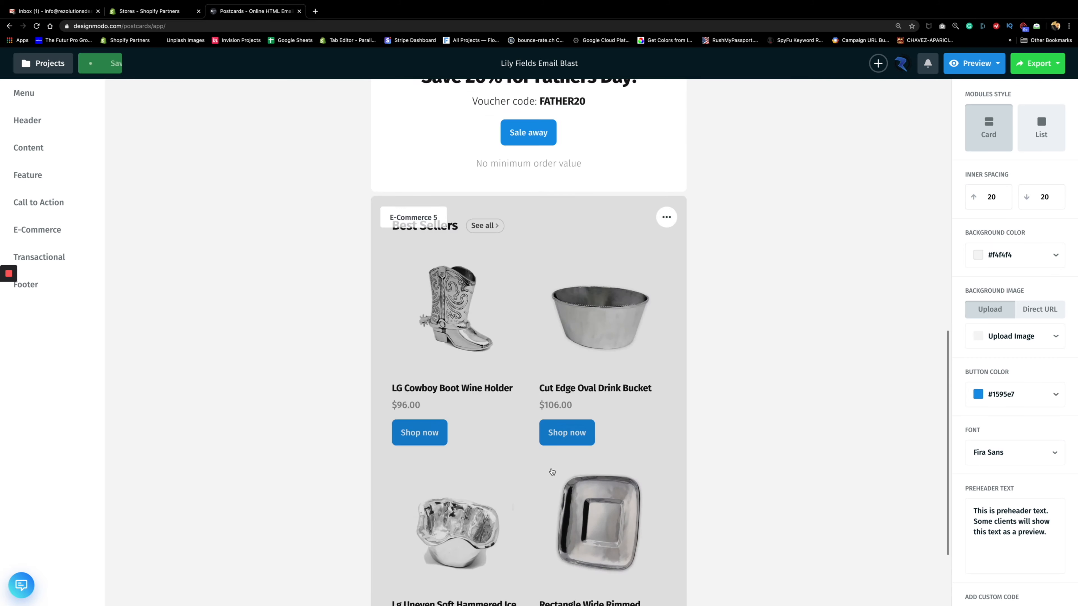
scroll(555, 481, "down", 15)
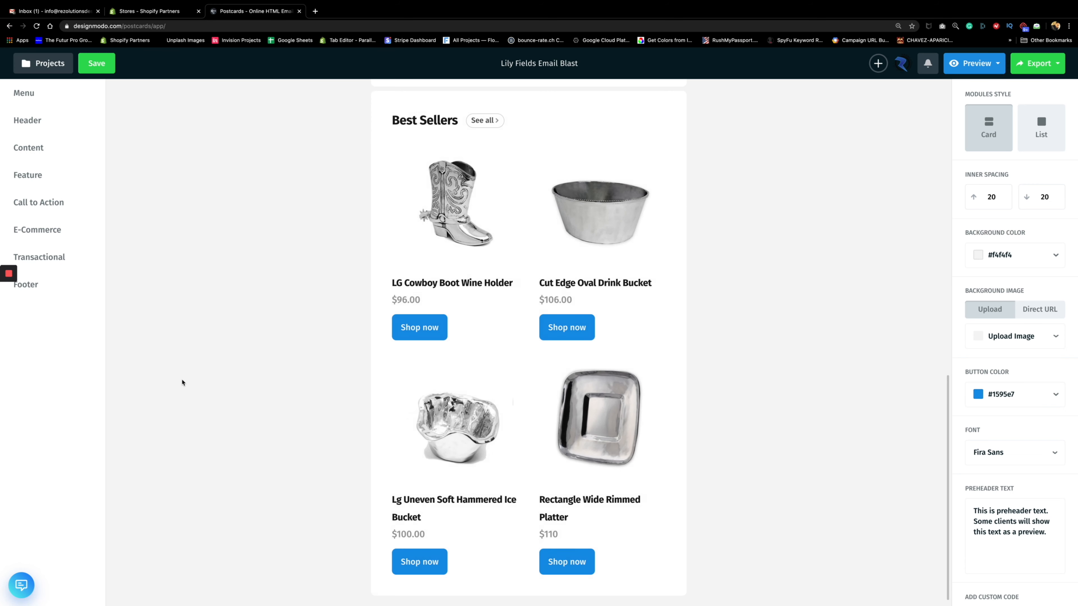
Add the Call to Action 1 "Follow Us." module below the Best Sellers grid.
mouse_move(53, 267)
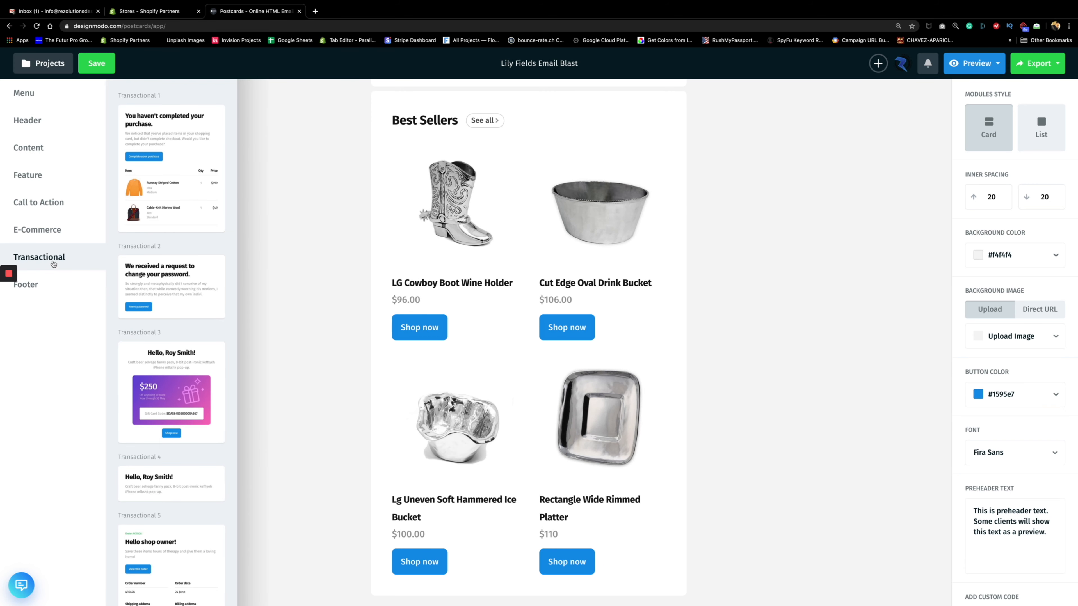
mouse_move(50, 213)
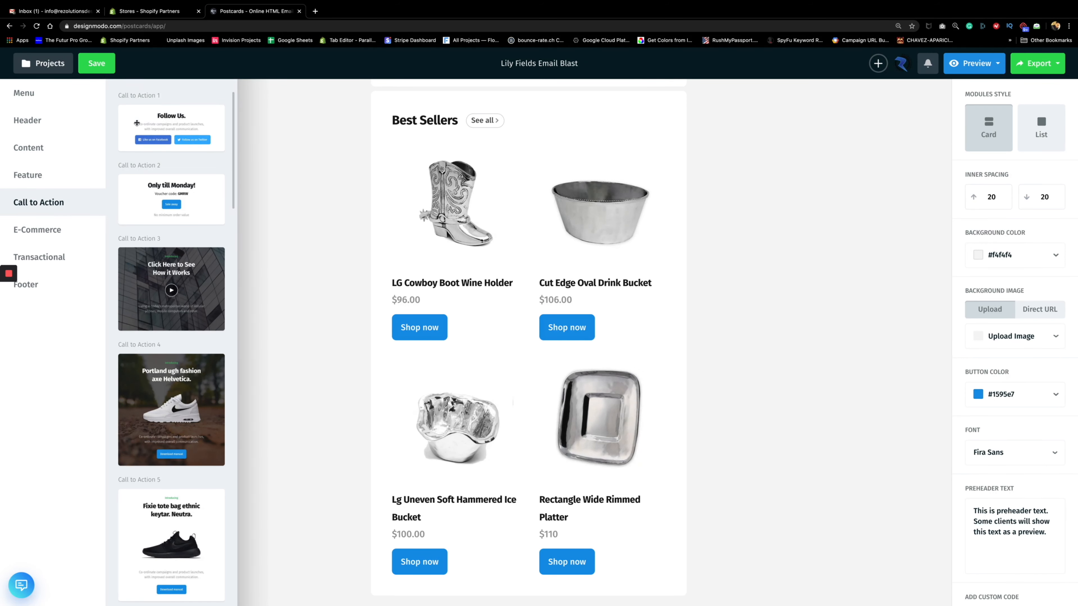
left_click_drag(137, 123, 437, 427)
left_click_drag(437, 425, 539, 327)
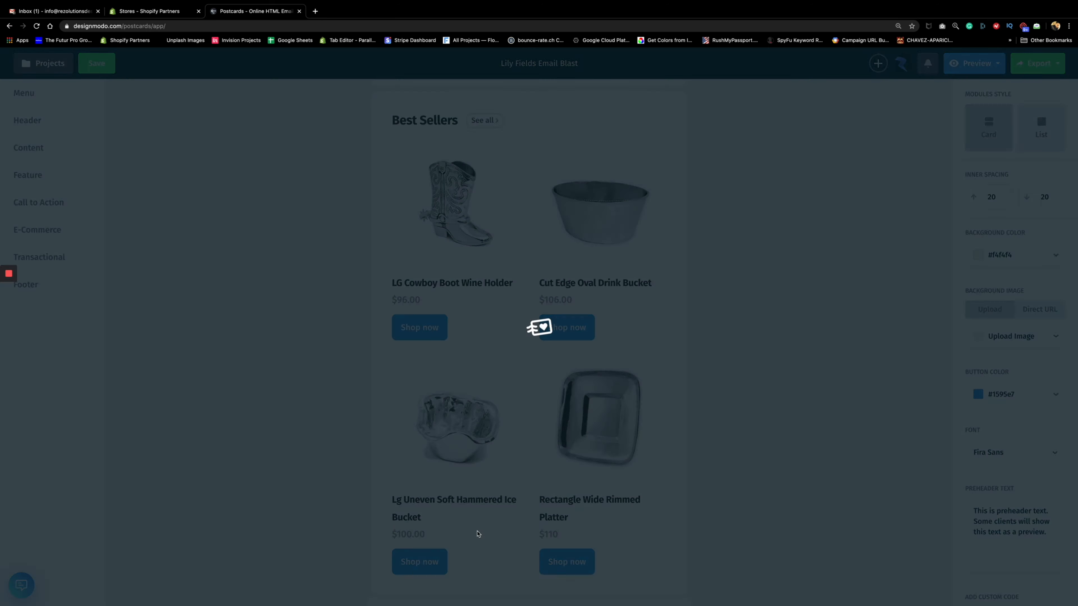
scroll(472, 443, "down", 3)
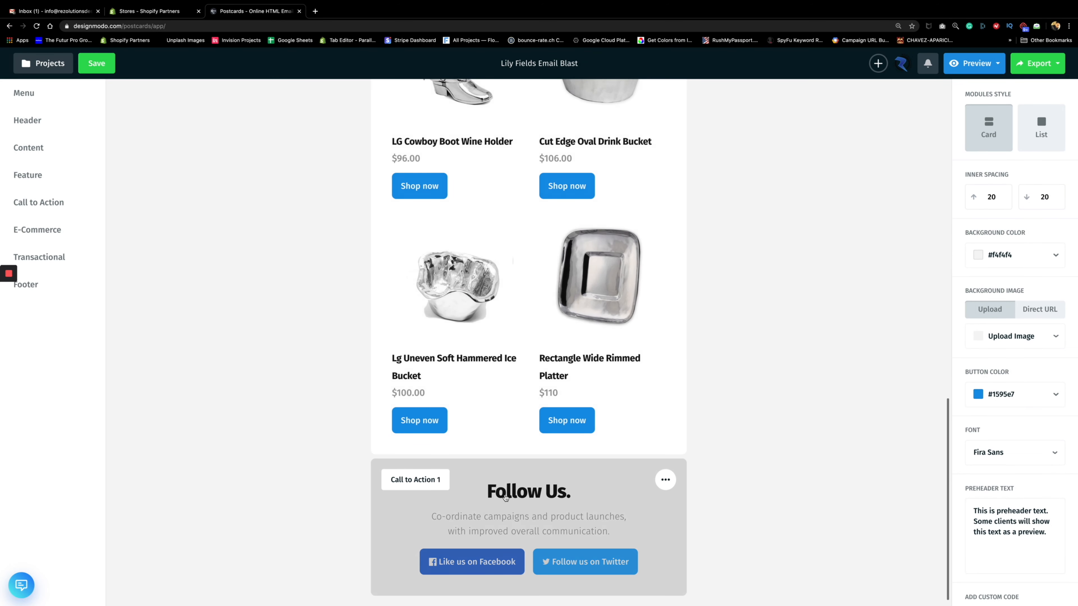
scroll(436, 456, "up", 8)
scroll(436, 456, "down", 3)
scroll(436, 457, "down", 5)
Add the dark Footer 1 module beneath the Follow Us call to action.
mouse_move(43, 287)
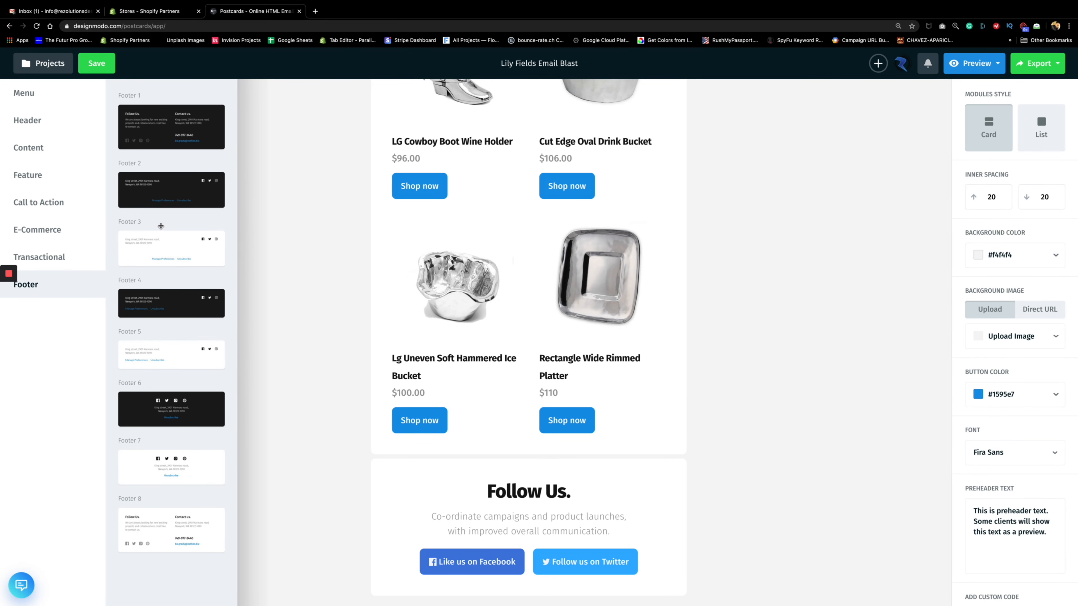
left_click_drag(150, 126, 423, 544)
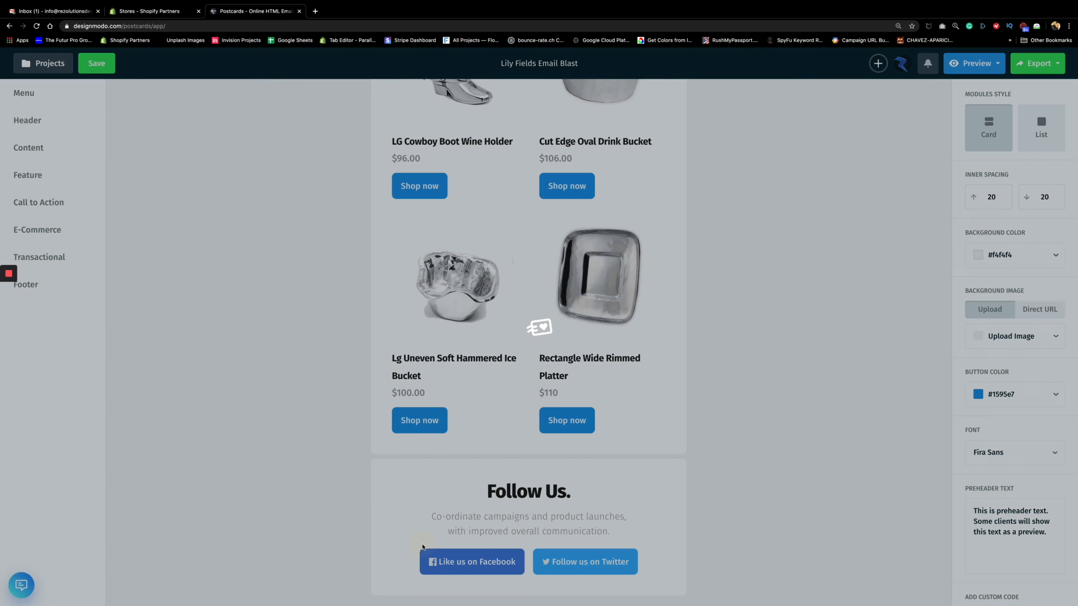
scroll(373, 450, "down", 3)
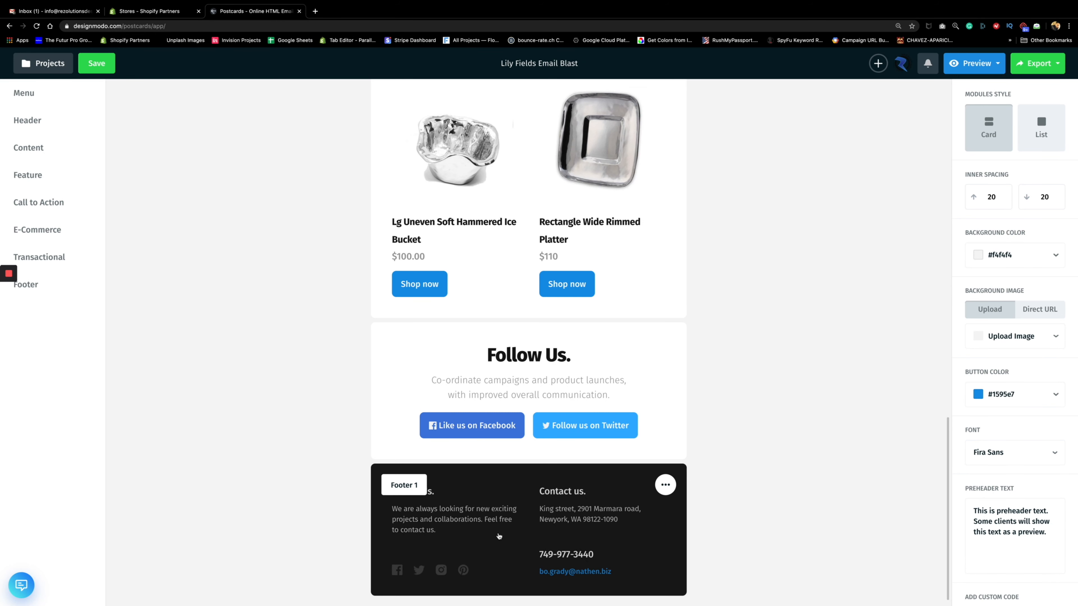
Examine the title, text and contact link settings in both columns of the footer module, and close its settings.
left_click(493, 520)
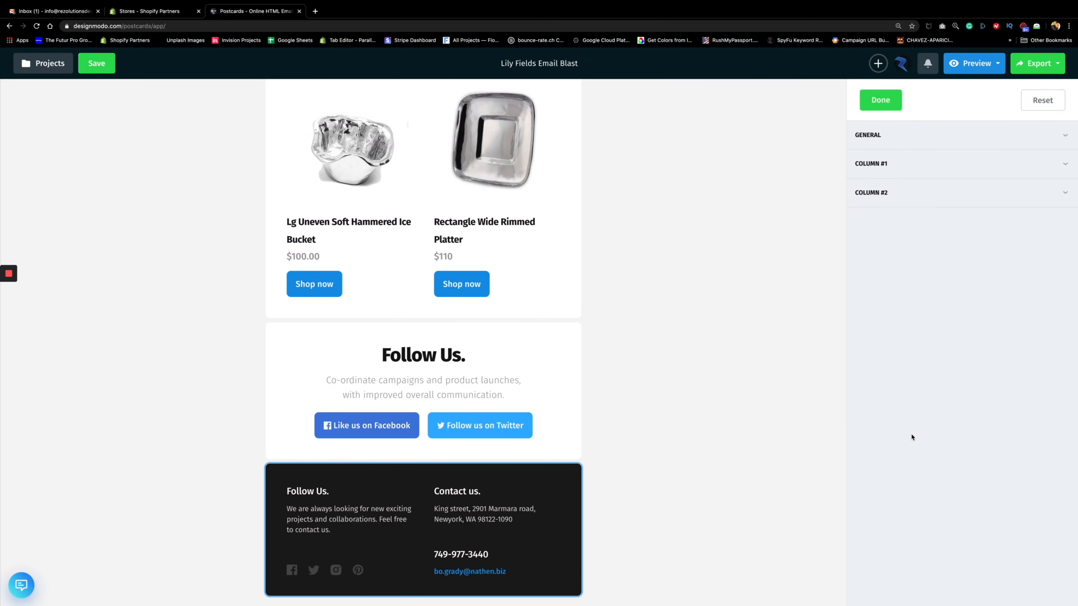
left_click(895, 170)
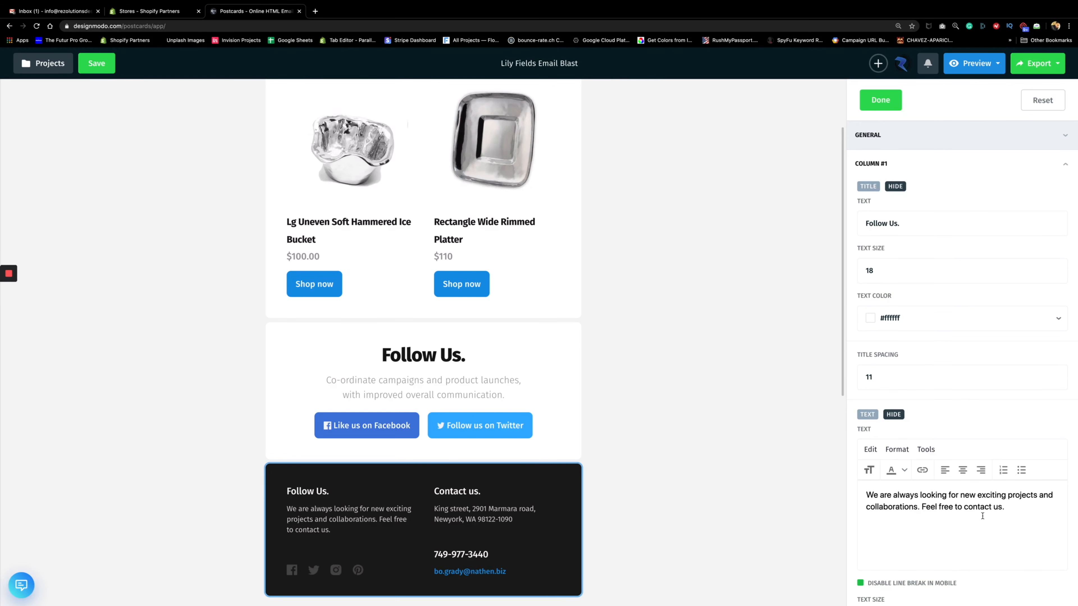
left_click_drag(1003, 509, 902, 501)
left_click_drag(1003, 507, 854, 499)
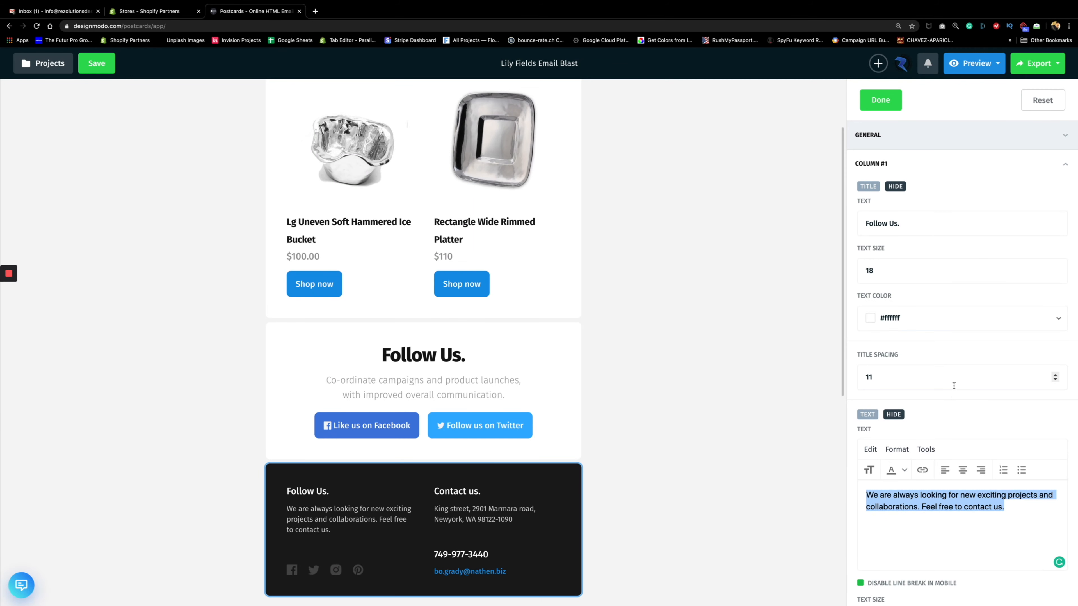
left_click(1064, 167)
left_click(953, 192)
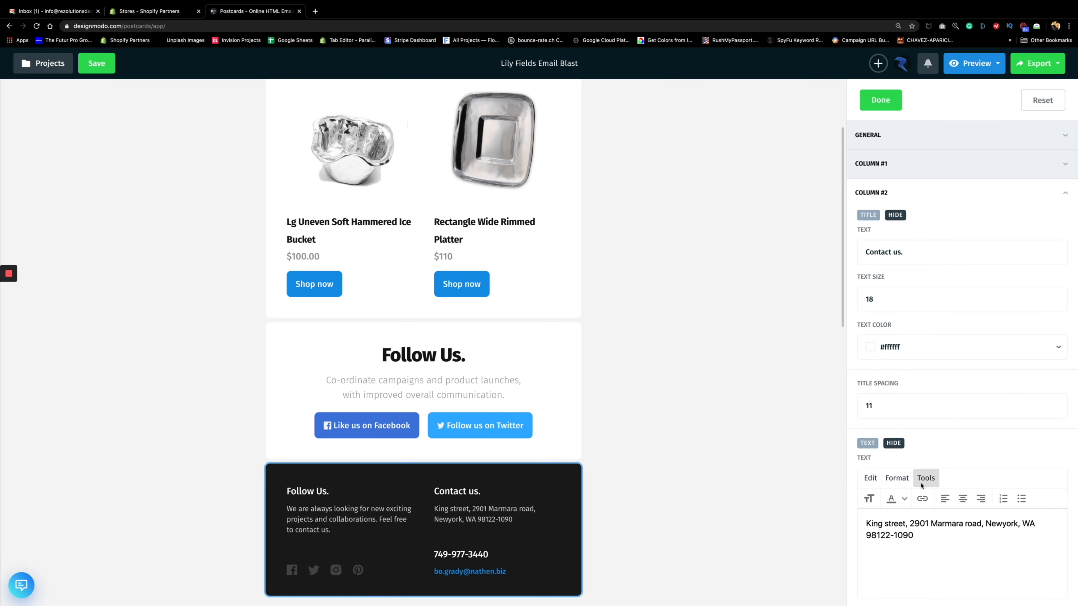
scroll(924, 480, "down", 3)
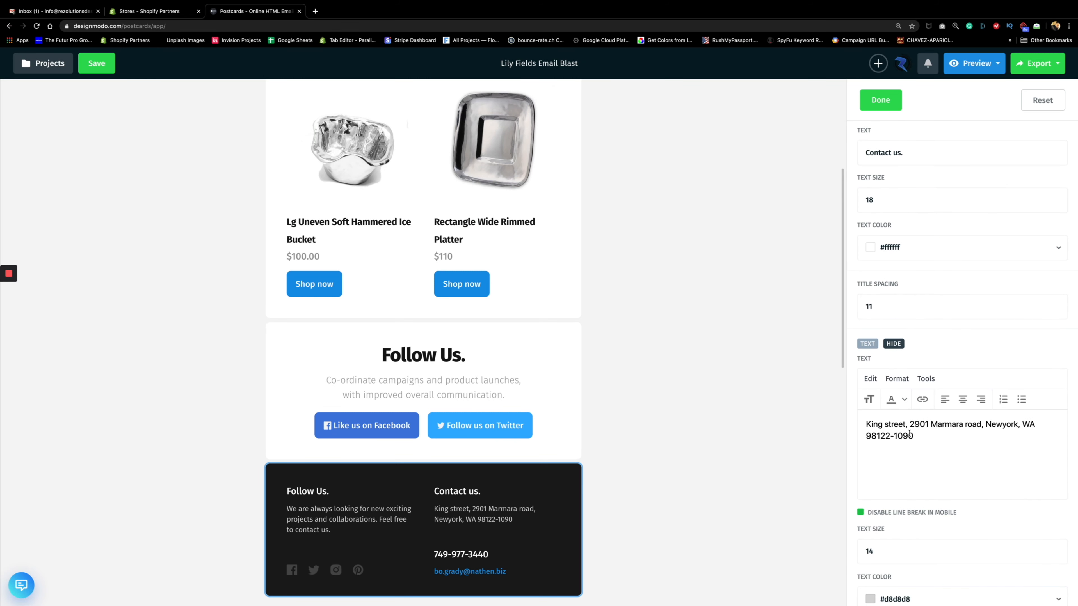
scroll(909, 433, "down", 8)
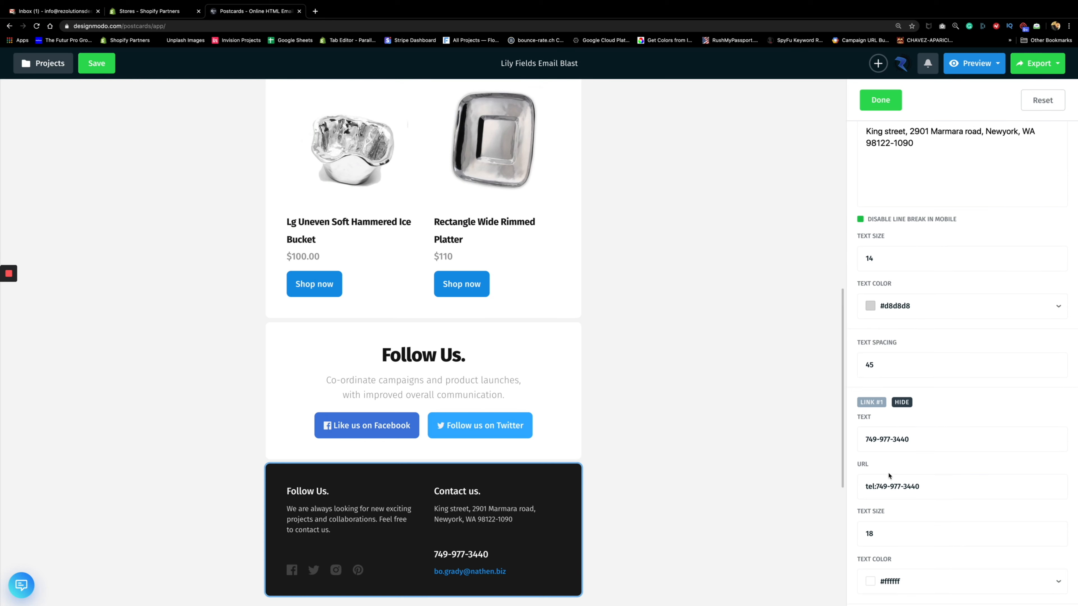
scroll(877, 490, "down", 8)
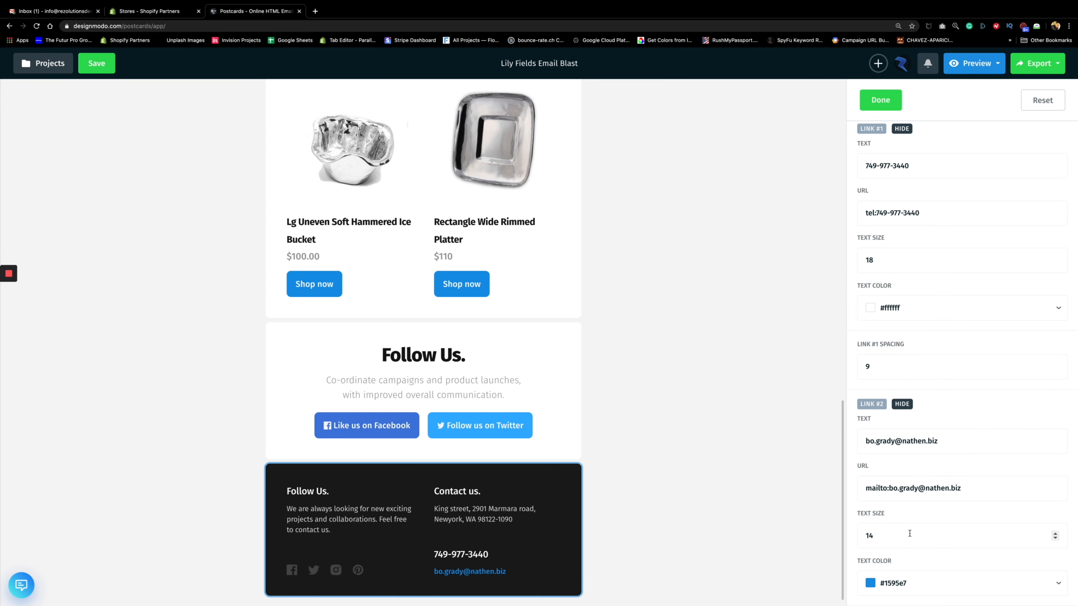
scroll(891, 297, "up", 15)
left_click(873, 105)
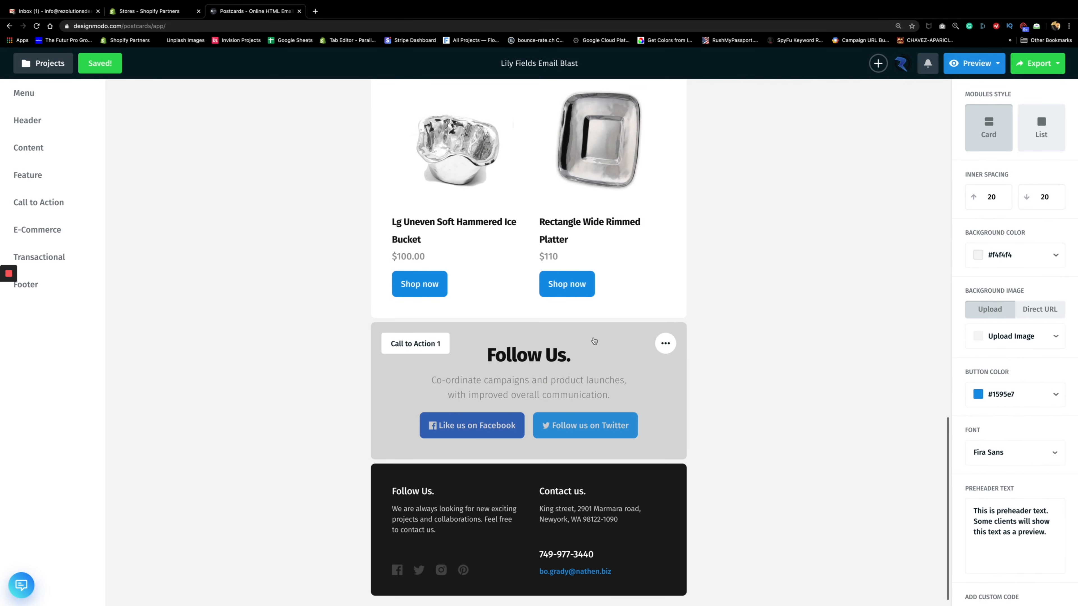
Preview the whole email in the browser at desktop size, from the logo header to the footer.
scroll(590, 342, "up", 20)
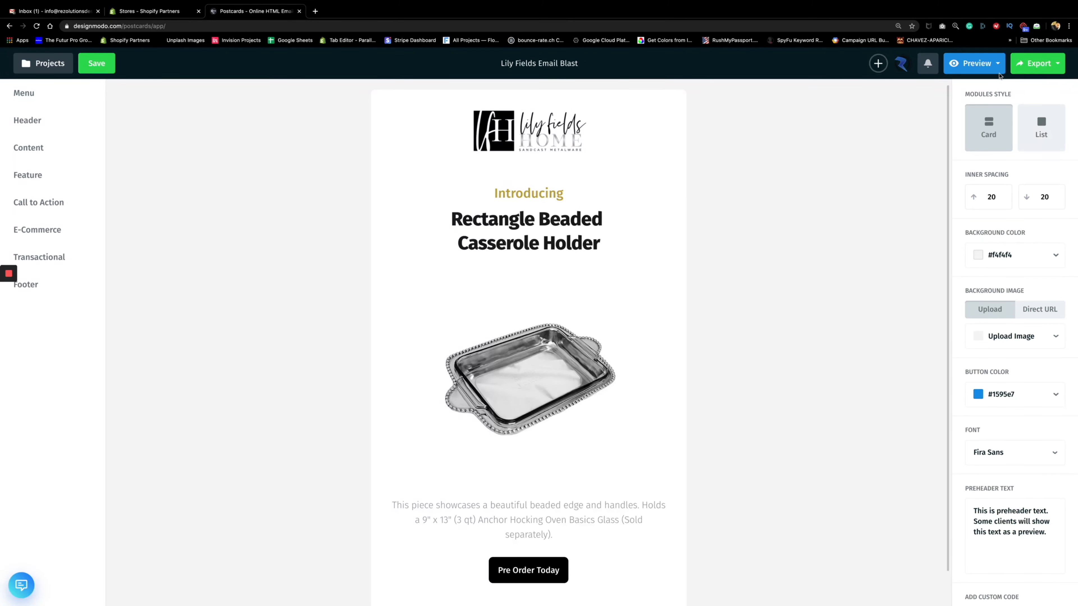
left_click(993, 63)
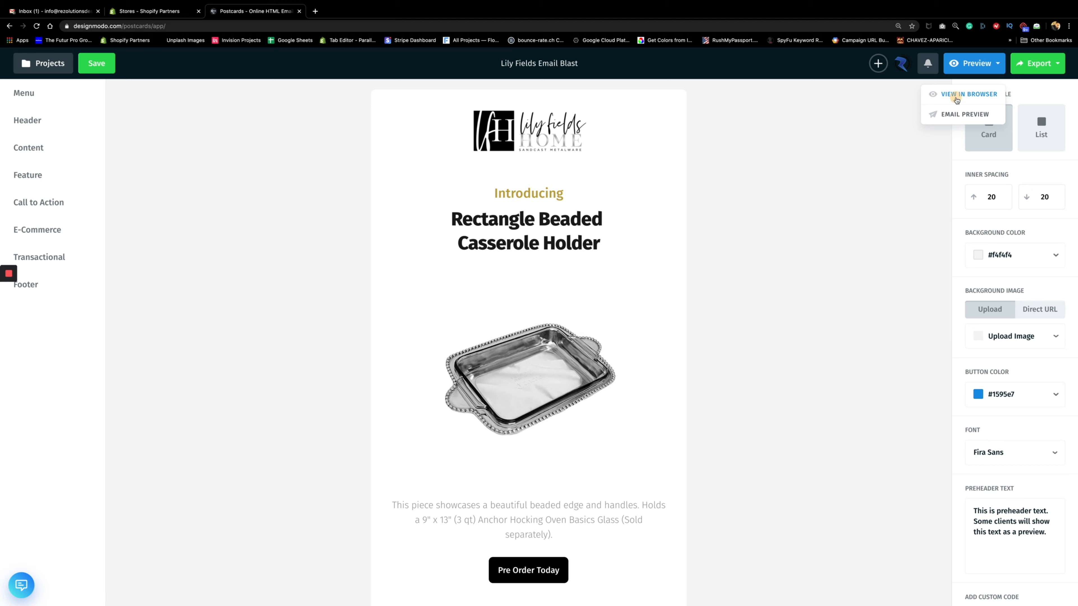
left_click(956, 96)
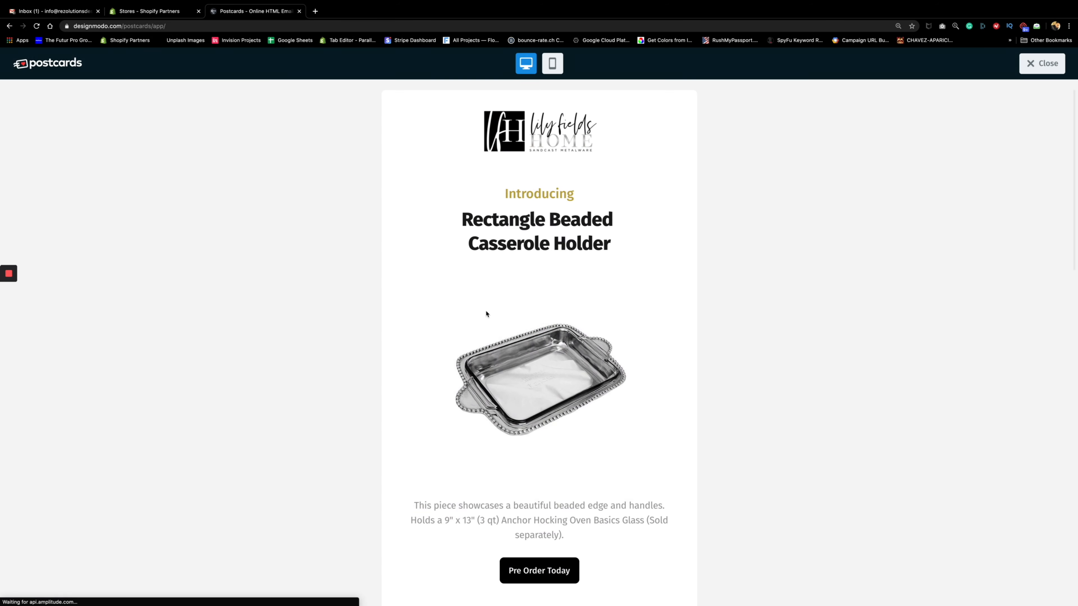
scroll(520, 318, "down", 10)
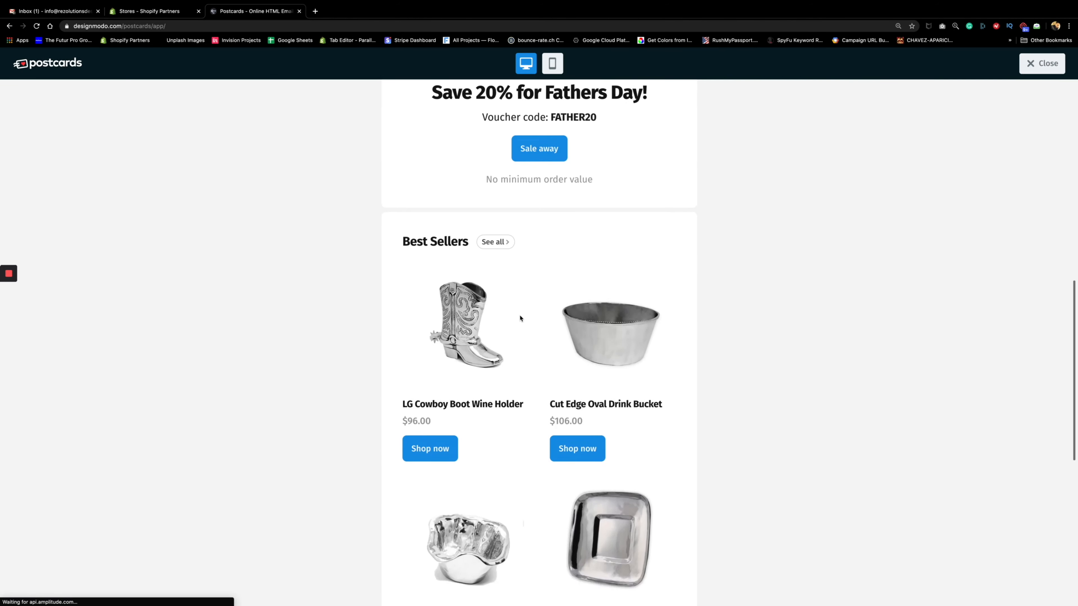
scroll(521, 318, "down", 9)
scroll(520, 318, "up", 20)
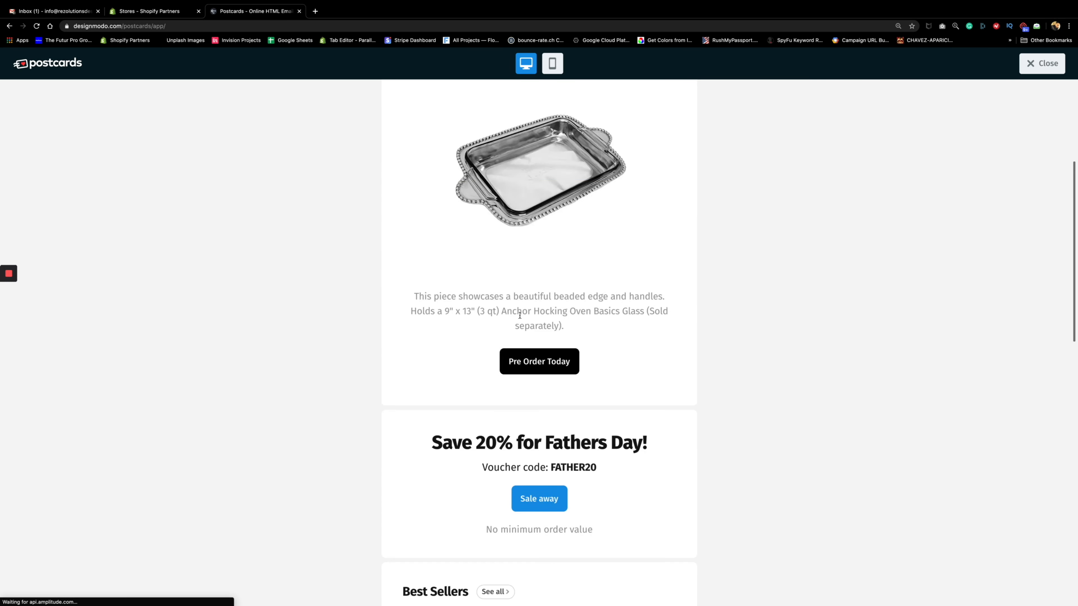
Check the email's mobile layout down to the footer, return to the desktop layout and close the preview.
left_click(552, 63)
scroll(549, 280, "down", 2)
scroll(549, 280, "down", 16)
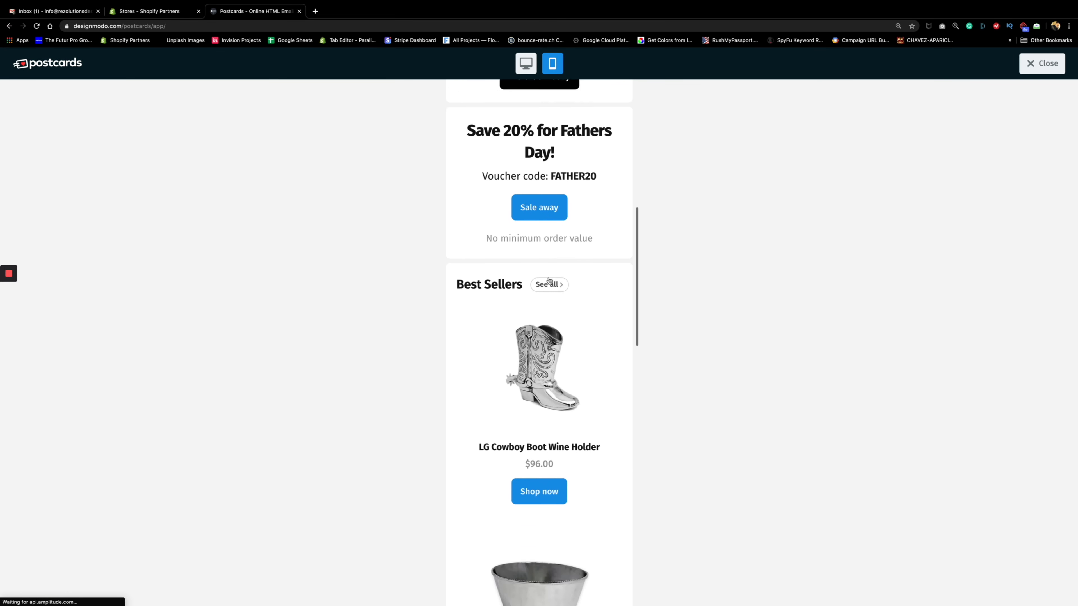
scroll(548, 280, "down", 15)
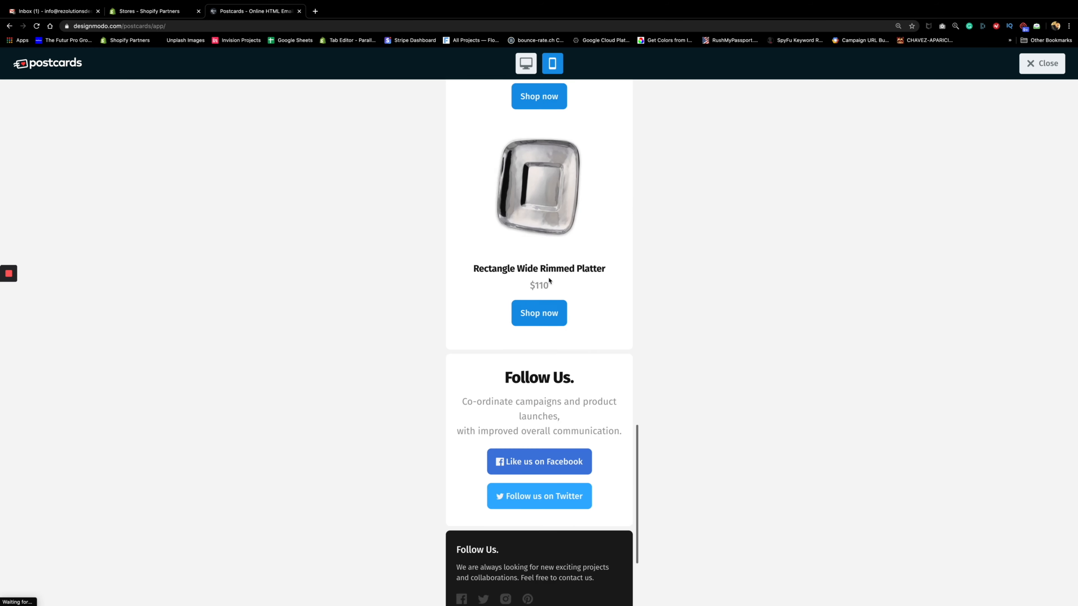
scroll(548, 278, "up", 20)
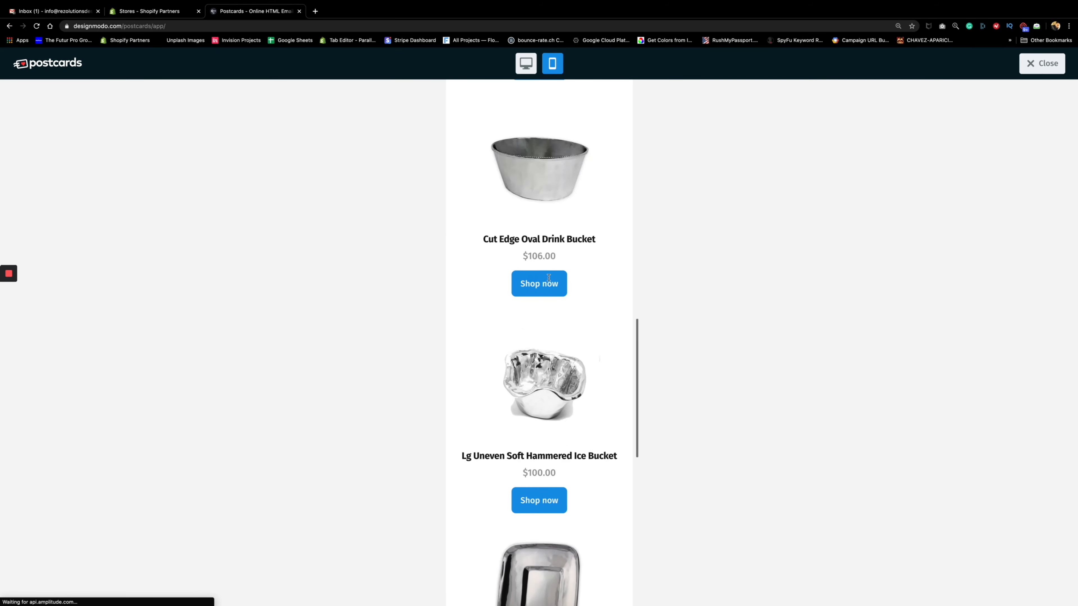
left_click(526, 61)
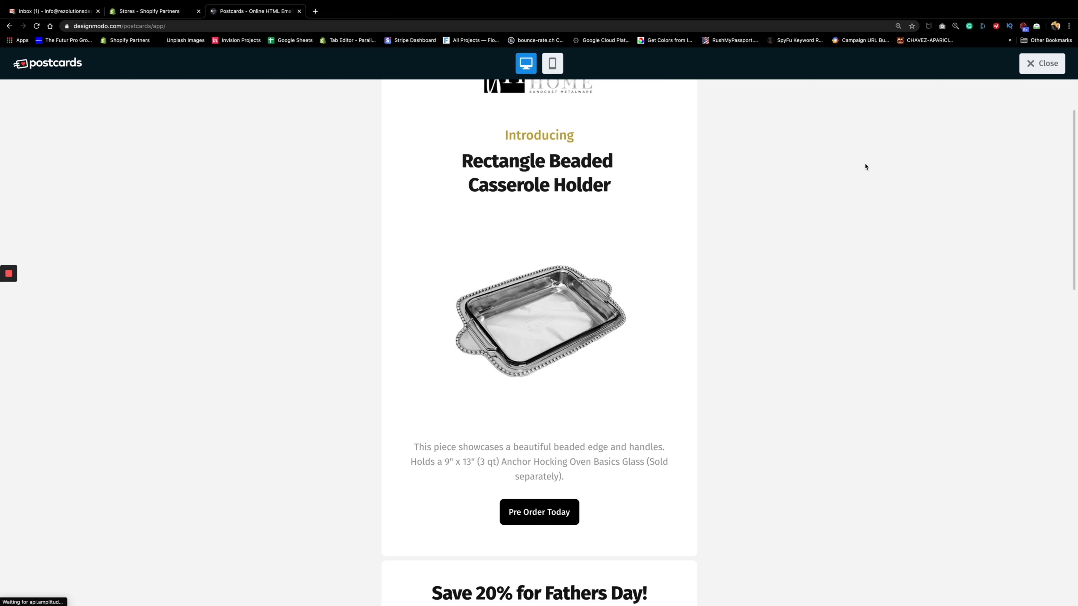
left_click(1029, 64)
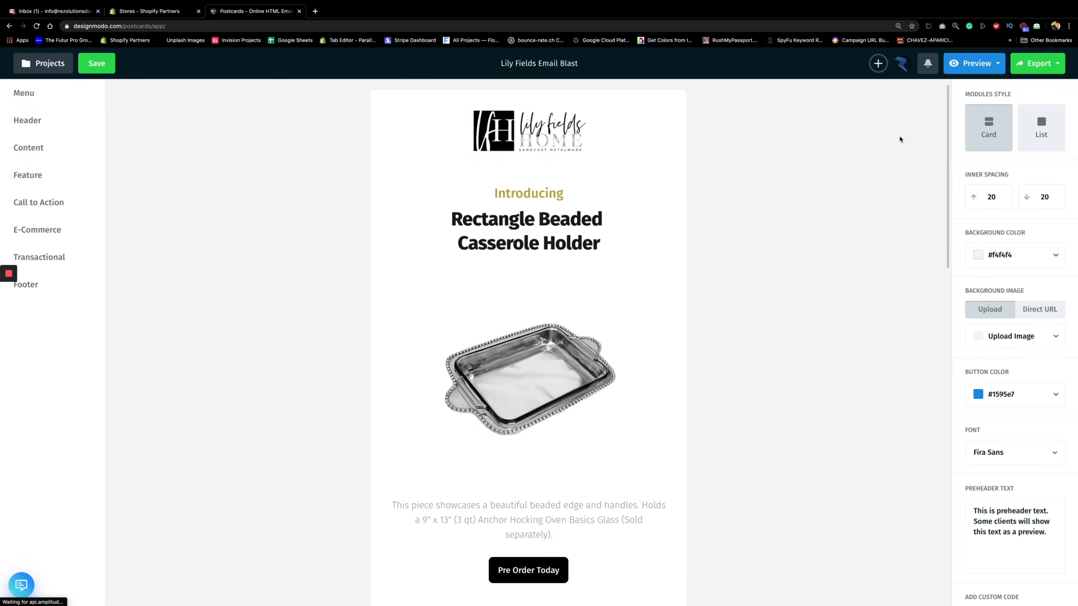
Send an email preview of the design to the account's primary email address.
mouse_move(988, 71)
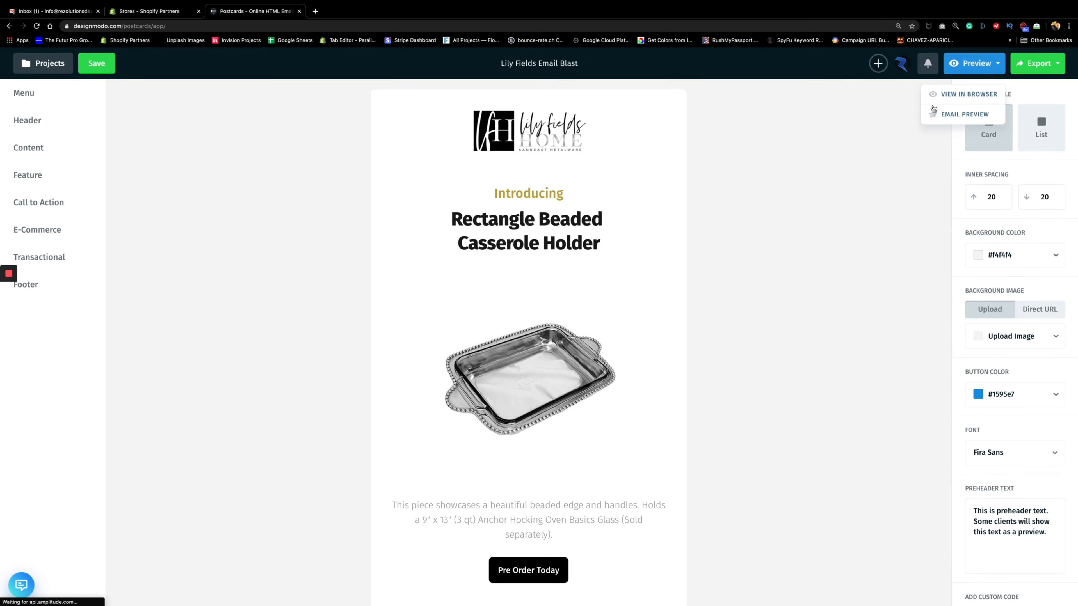
left_click(944, 115)
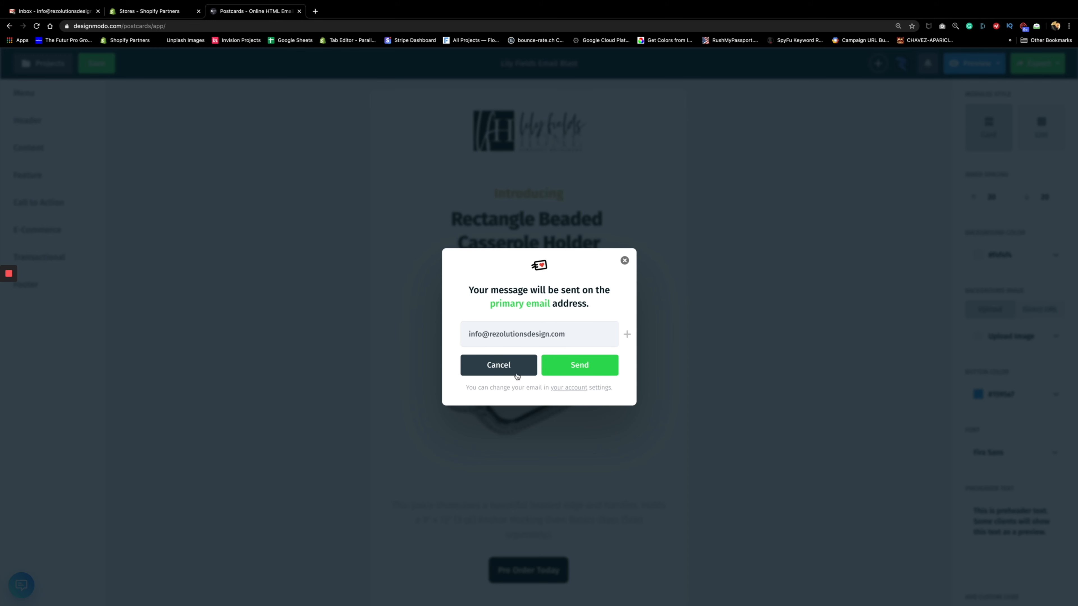
left_click(567, 374)
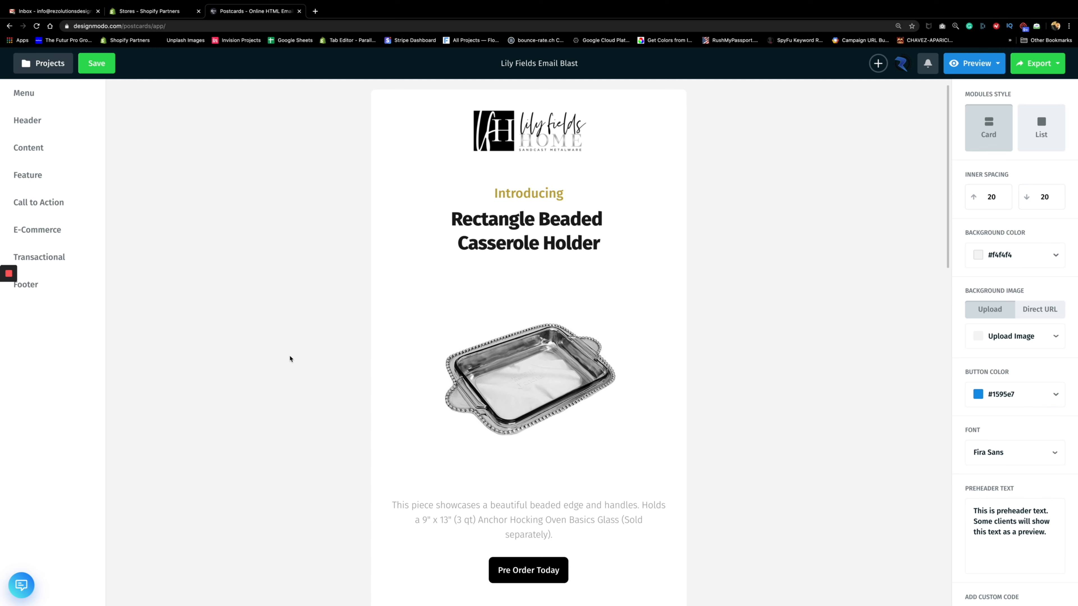
Switch to Gmail, open the "Postcards Preview: Lily Fields Email Blast" message and examine its layout from header to footer.
left_click(47, 10)
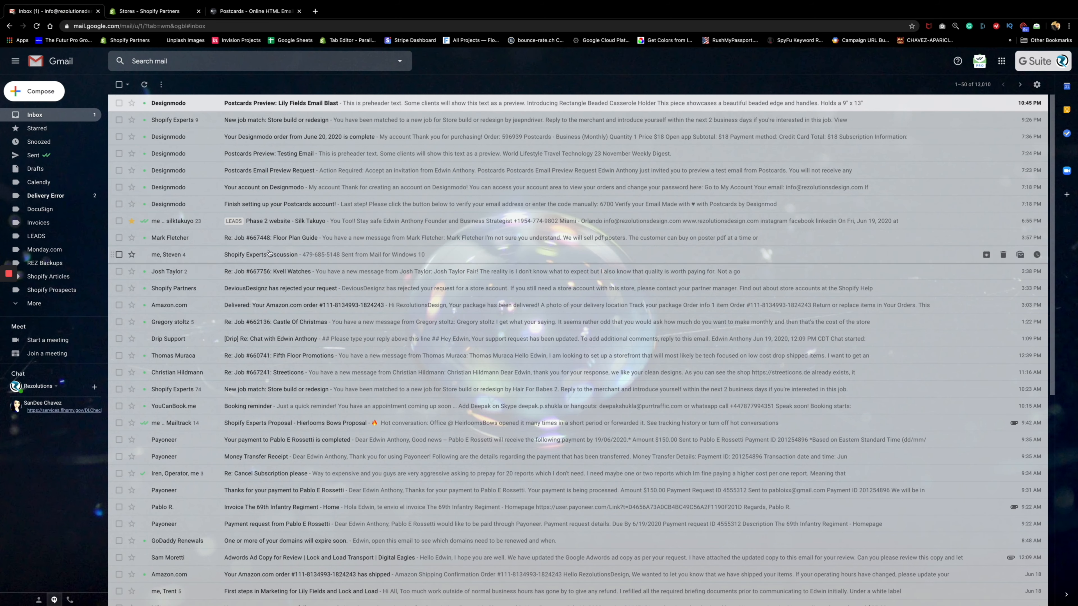
left_click(246, 104)
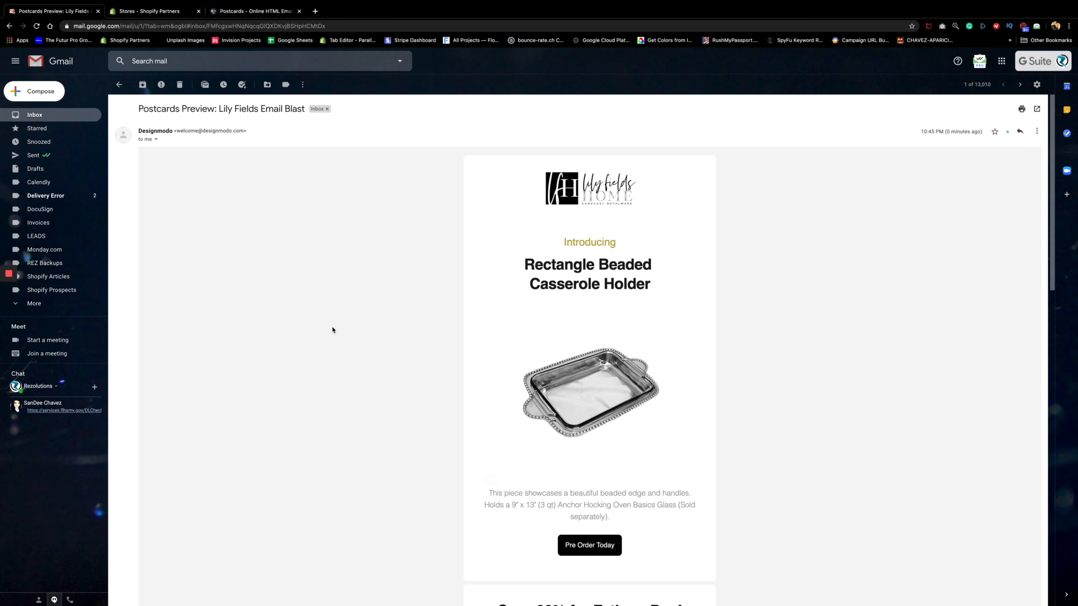
scroll(477, 363, "down", 10)
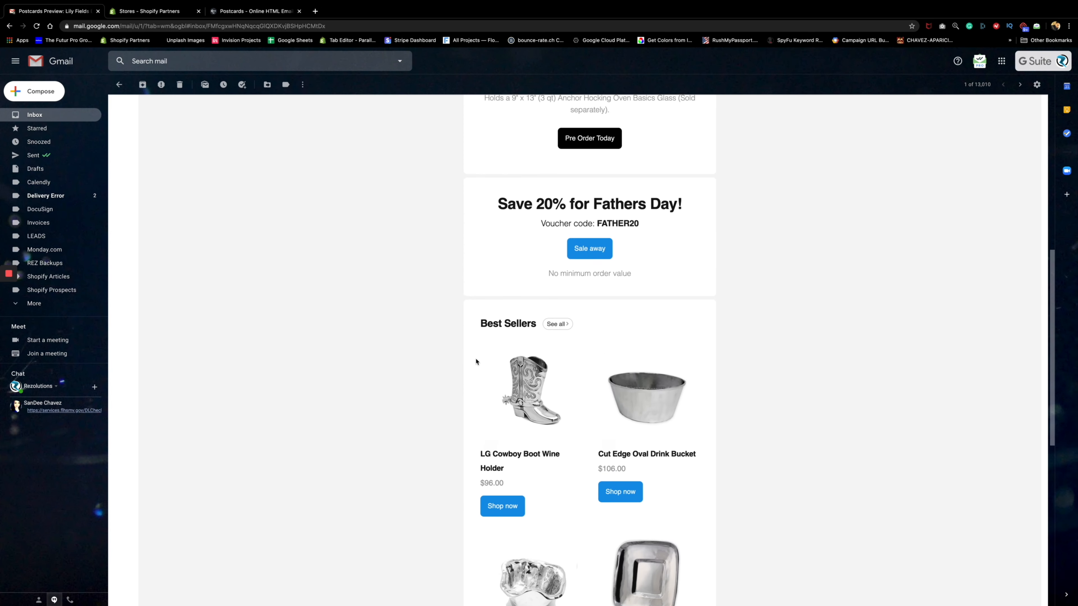
scroll(476, 361, "down", 5)
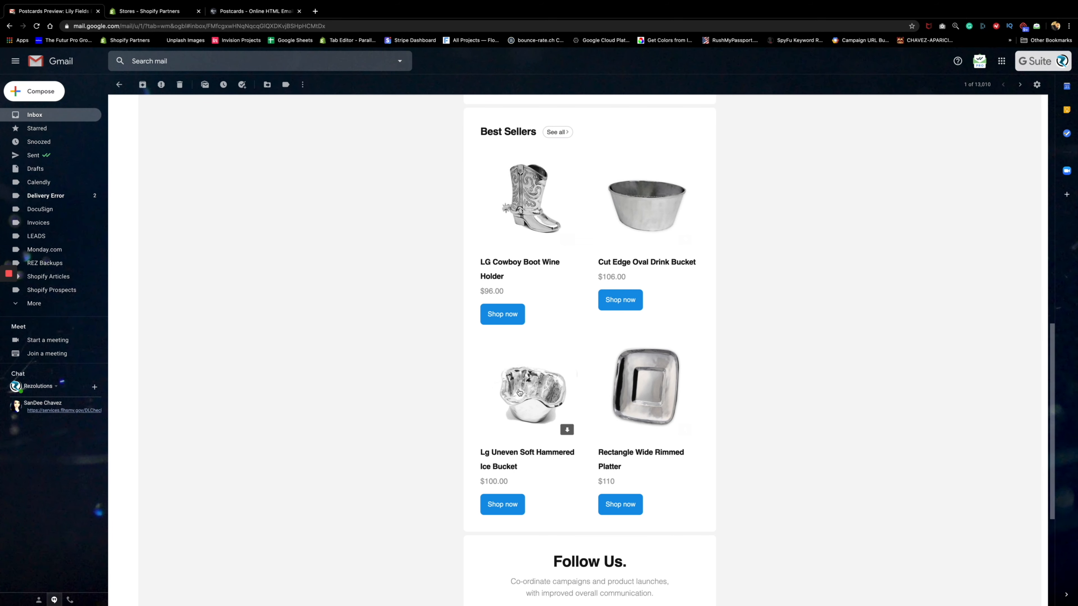
scroll(556, 418, "down", 5)
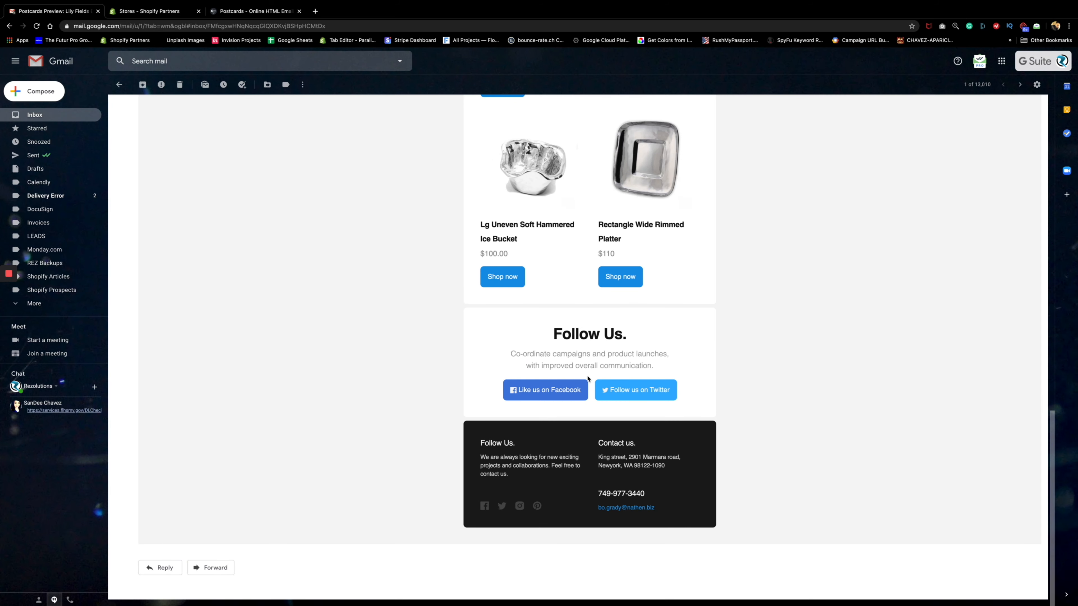
scroll(588, 378, "up", 12)
scroll(588, 378, "up", 8)
scroll(588, 378, "down", 8)
scroll(587, 379, "up", 8)
scroll(588, 379, "down", 6)
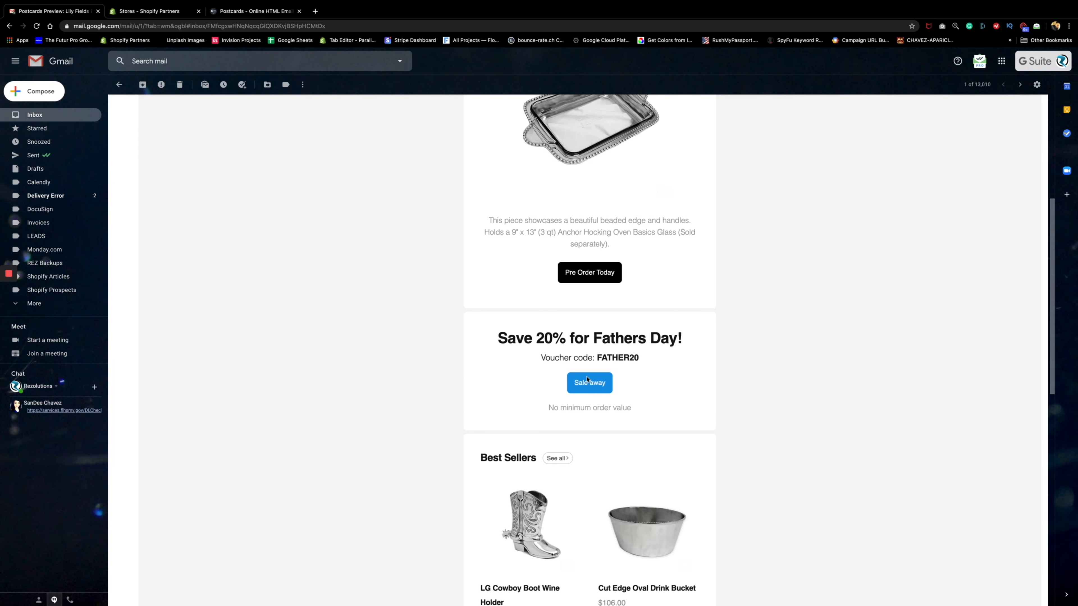
Test the "Sale away" link in the received email, close the store page it opens and return to the Postcards editor.
left_click(601, 387)
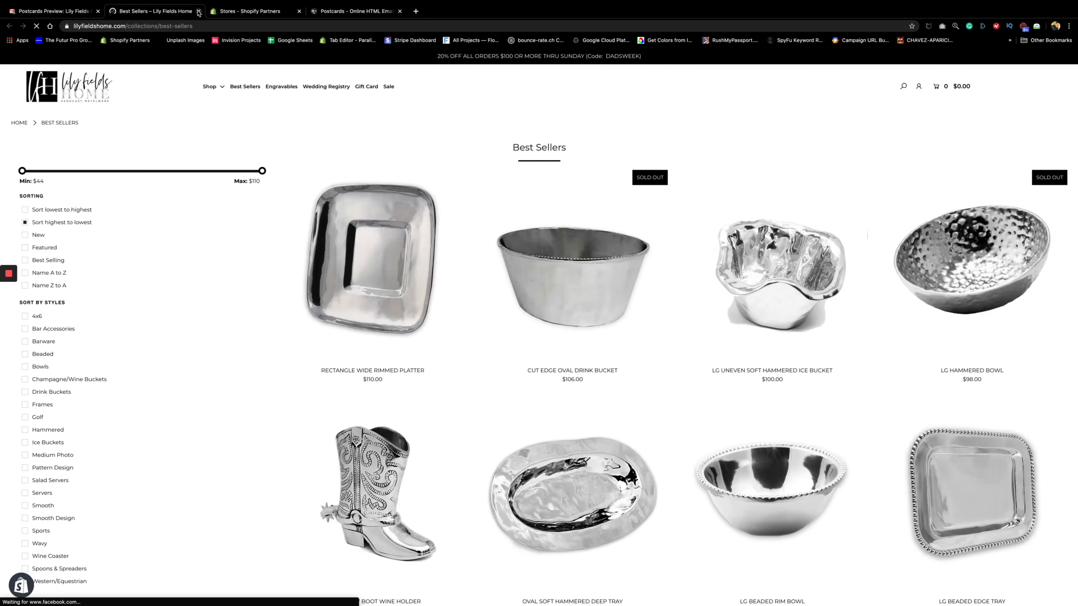
left_click(199, 12)
left_click(242, 11)
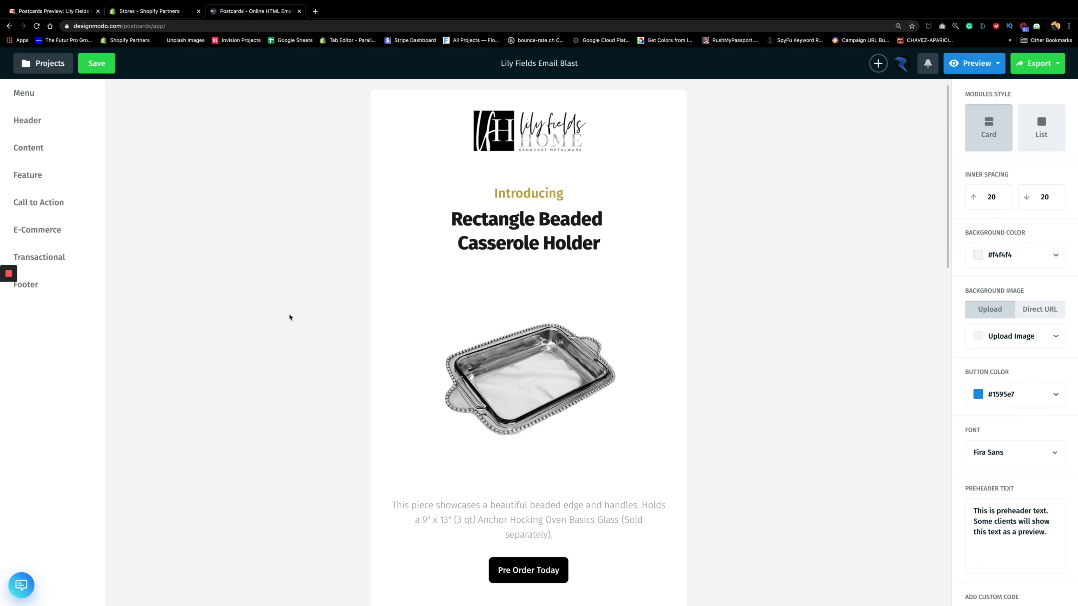